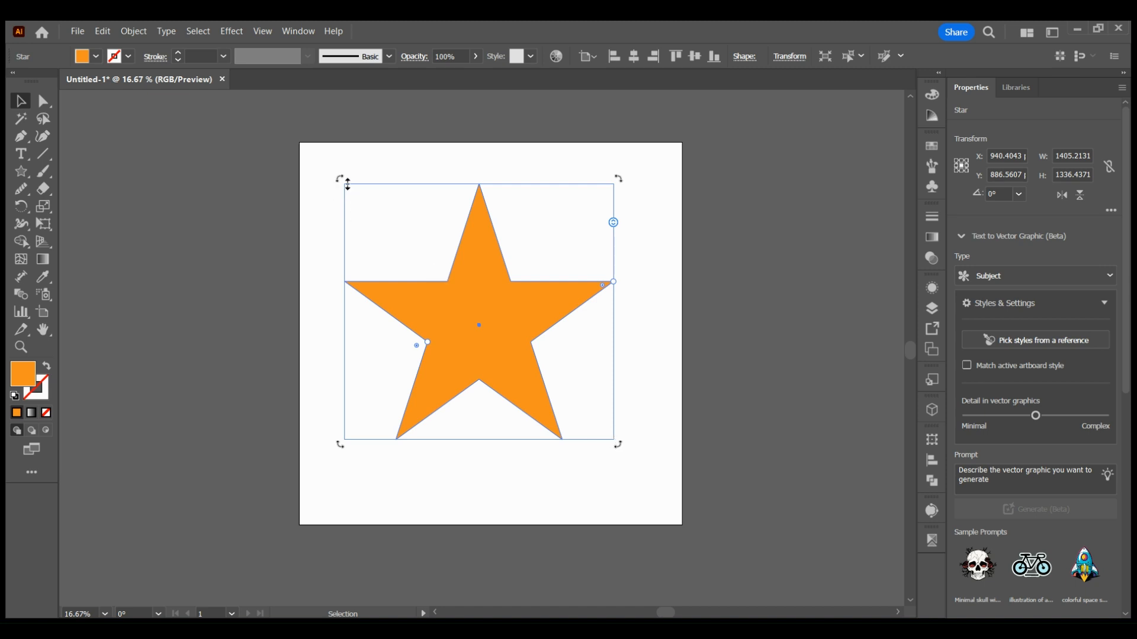
- Scale the orange star down to about 1190 by 1132 px at Y 1000 px and apply a strong blur to it
drag(348, 184, 365, 223)
drag(492, 358, 492, 359)
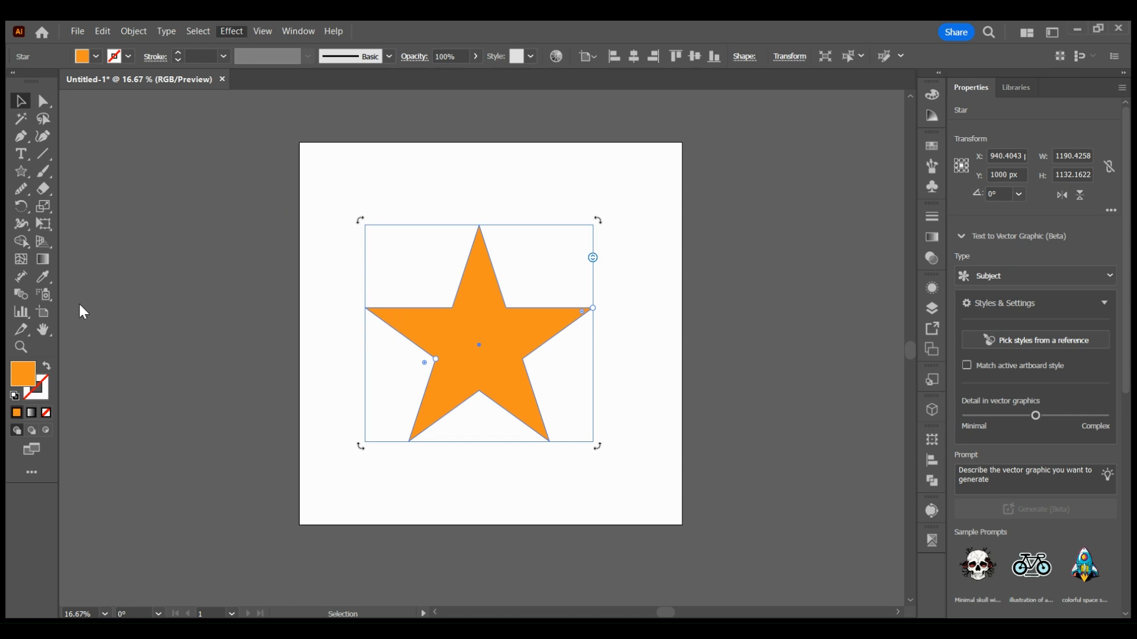
key(ctrl+shift+e)
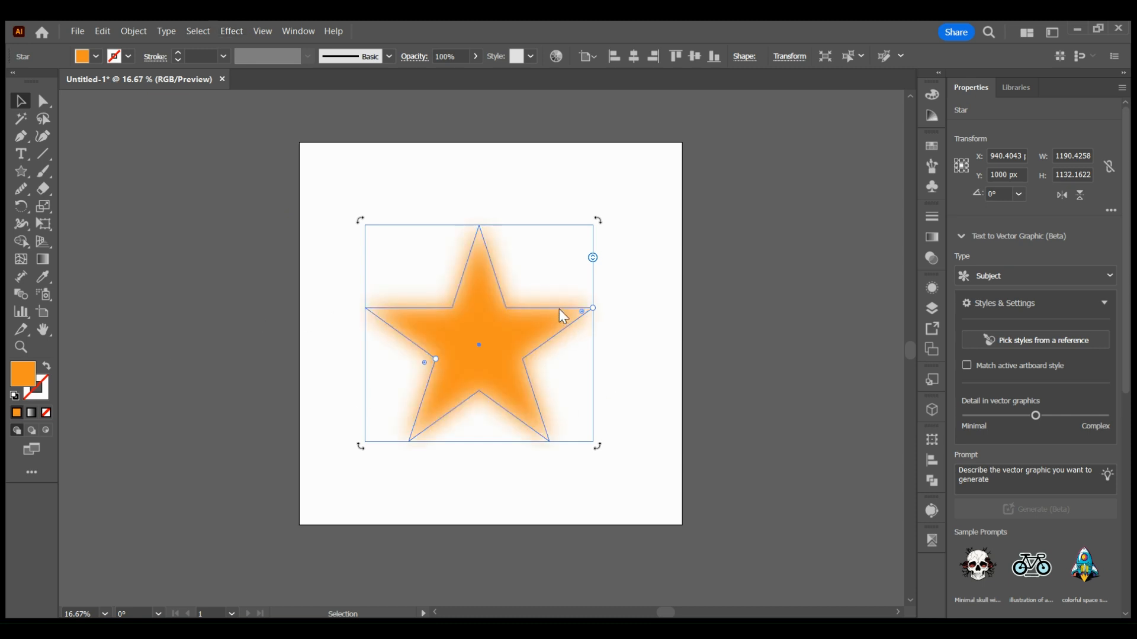
key(ctrl+shift+e)
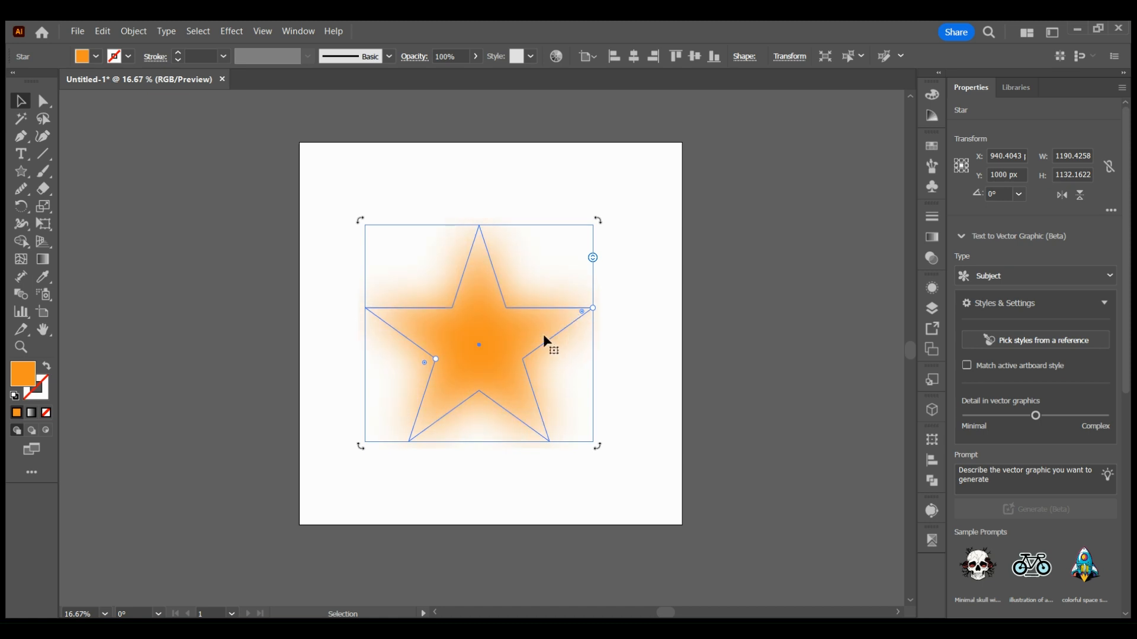
- Examine up close how the blur fades out and where it cuts off beside the star's right tip
scroll(521, 313, up, 1)
scroll(521, 313, up, 2)
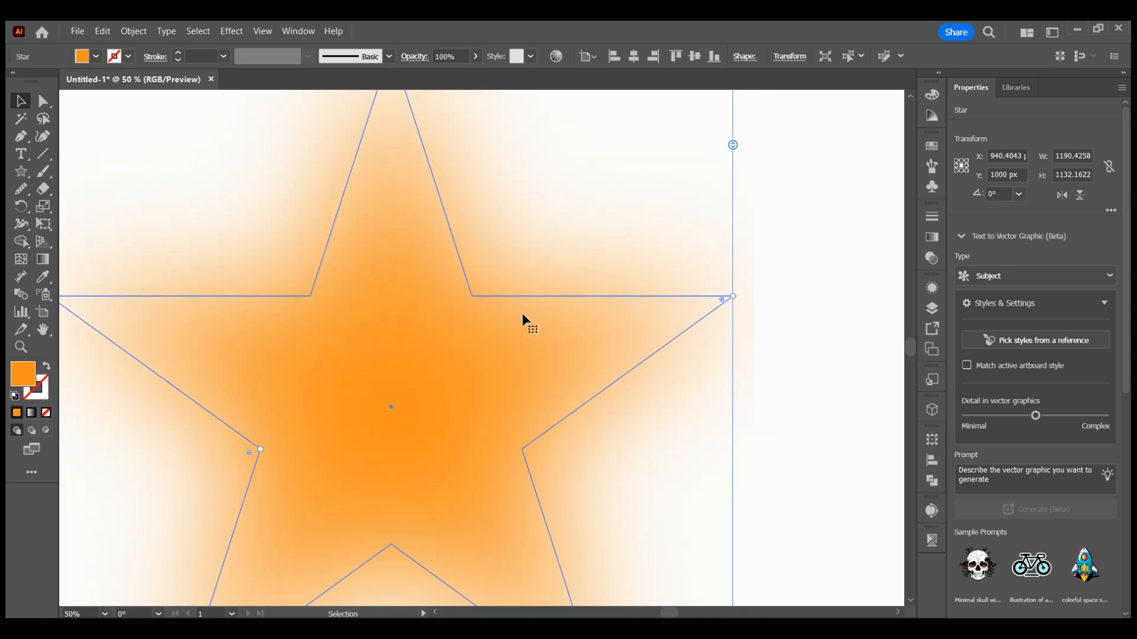
scroll(522, 317, up, 1)
scroll(523, 316, down, 1)
click(801, 329)
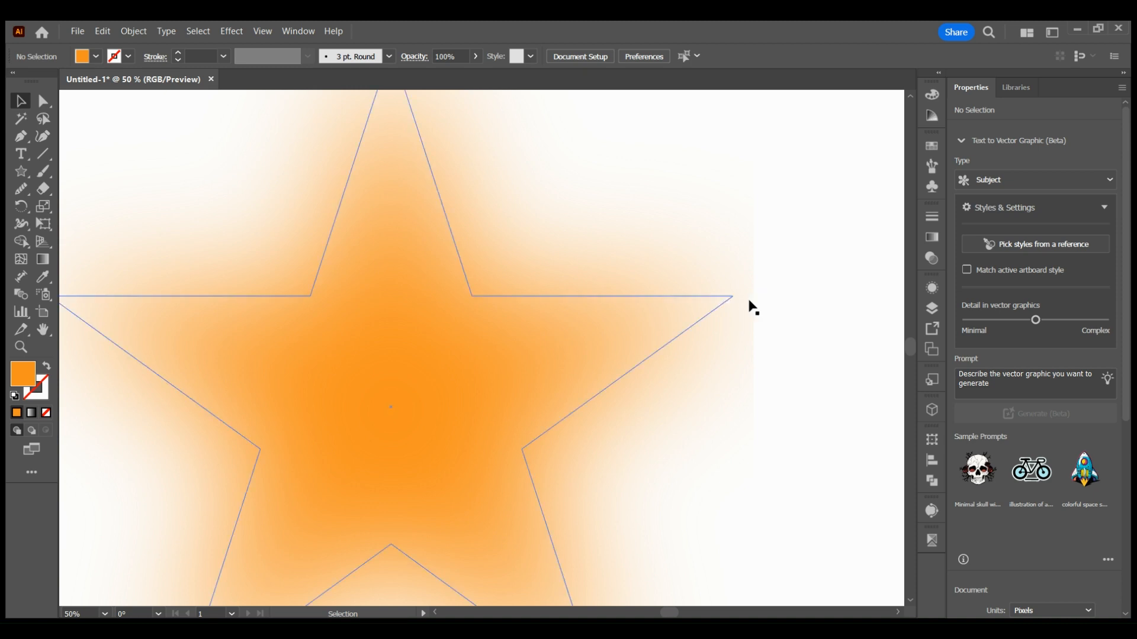
scroll(751, 305, up, 5)
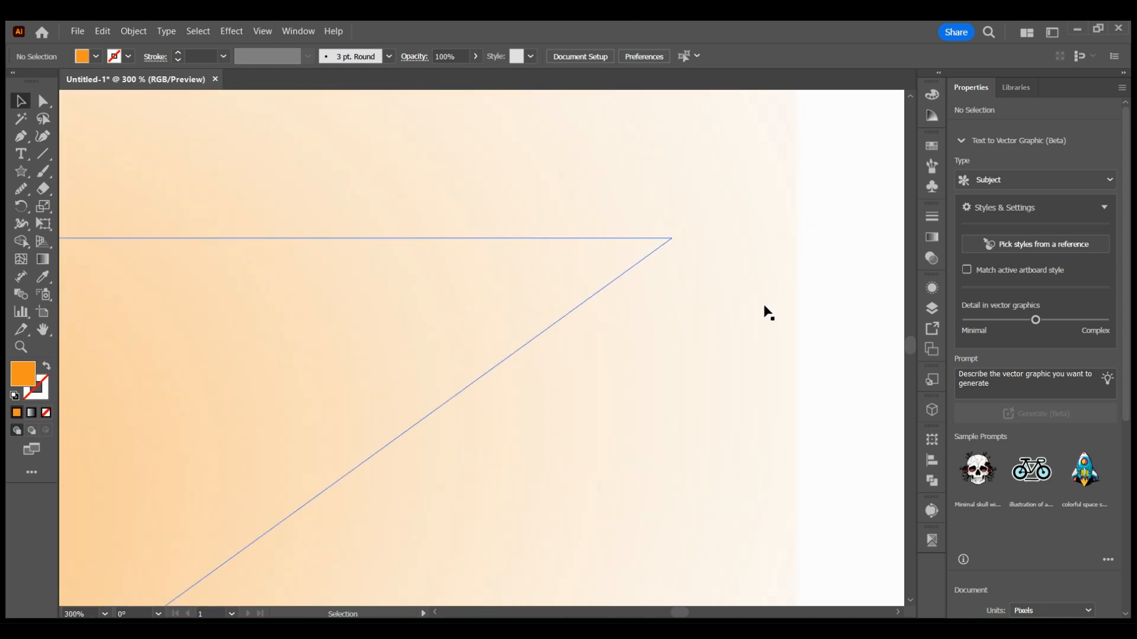
scroll(768, 312, down, 7)
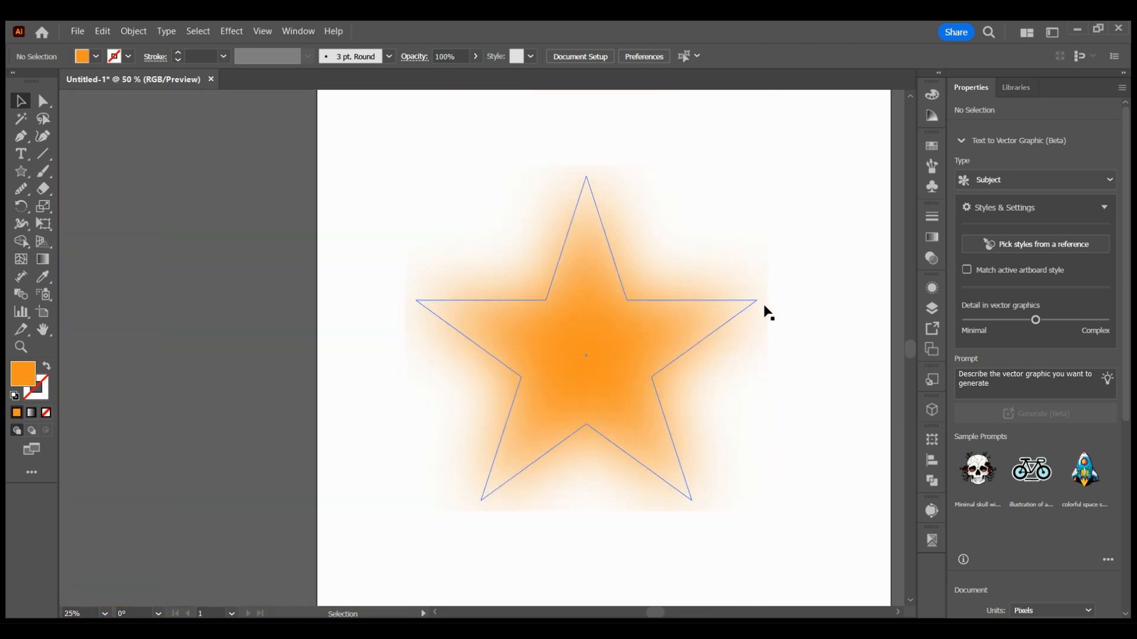
- Move the blurred star to about X 981, Y 1045 px and check the blur's edge around its right tip
drag(607, 362, 619, 375)
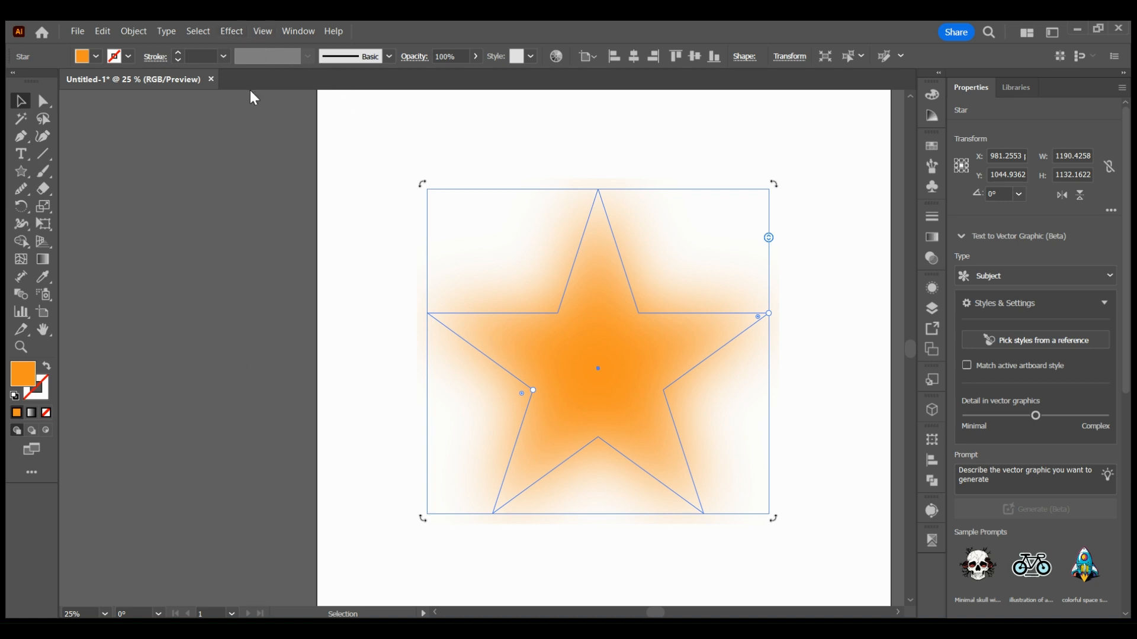
scroll(728, 434, up, 3)
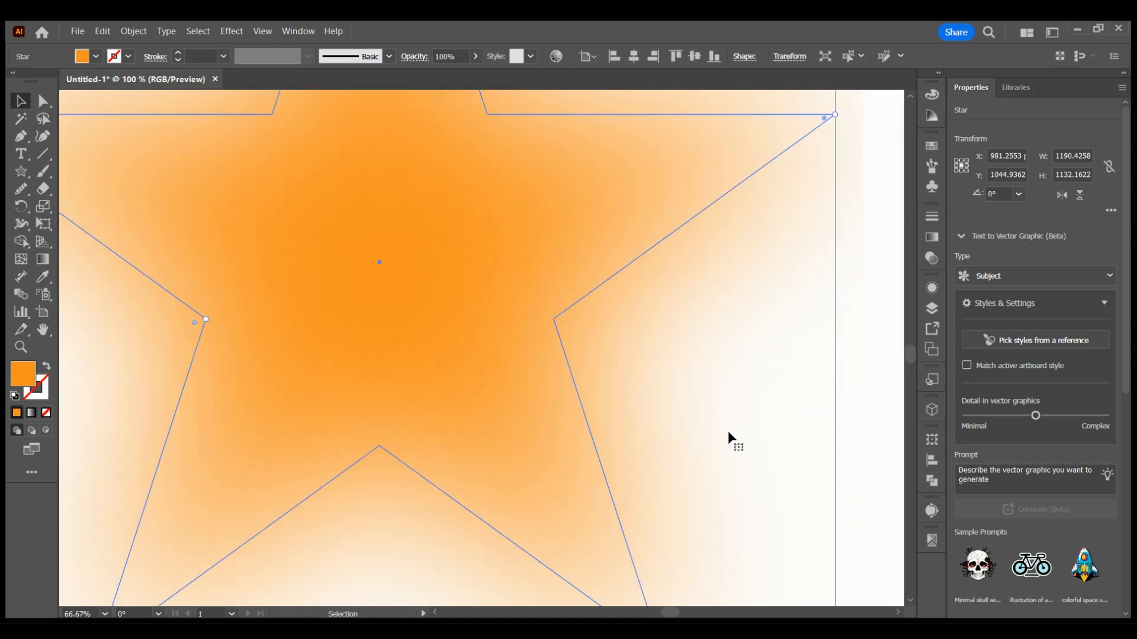
scroll(727, 431, down, 1)
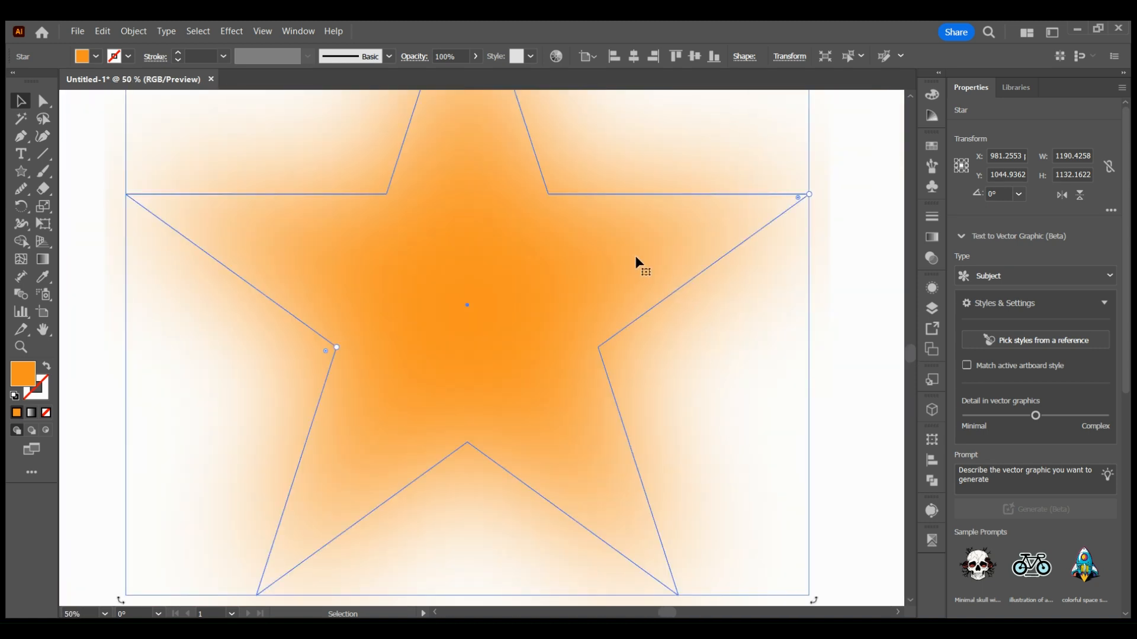
key(space)
drag(603, 297, 518, 326)
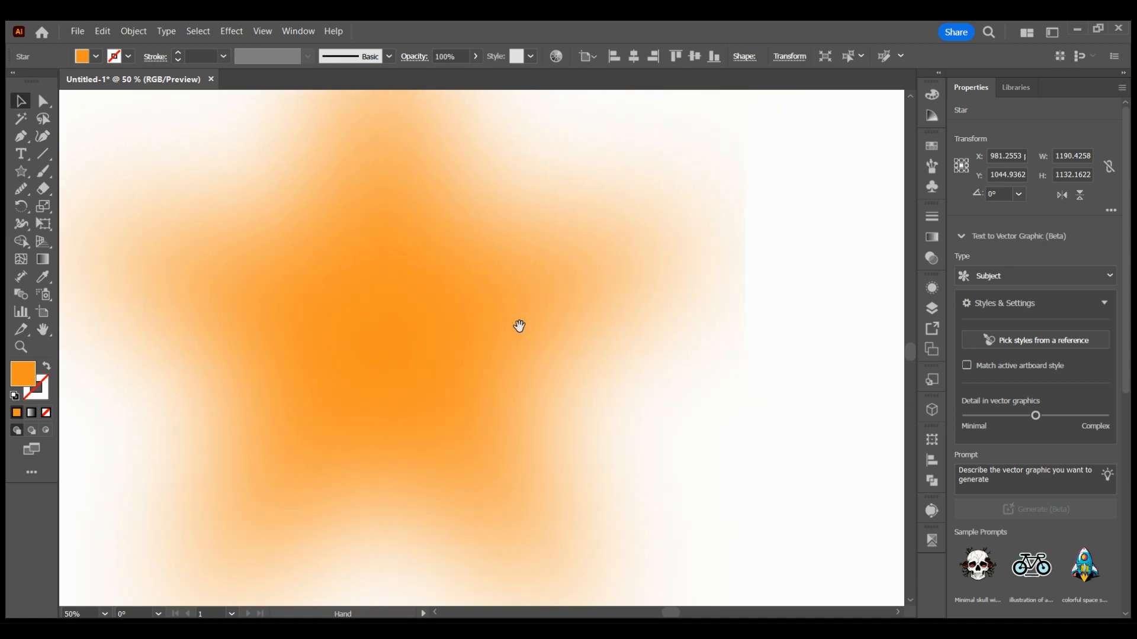
scroll(744, 289, up, 2)
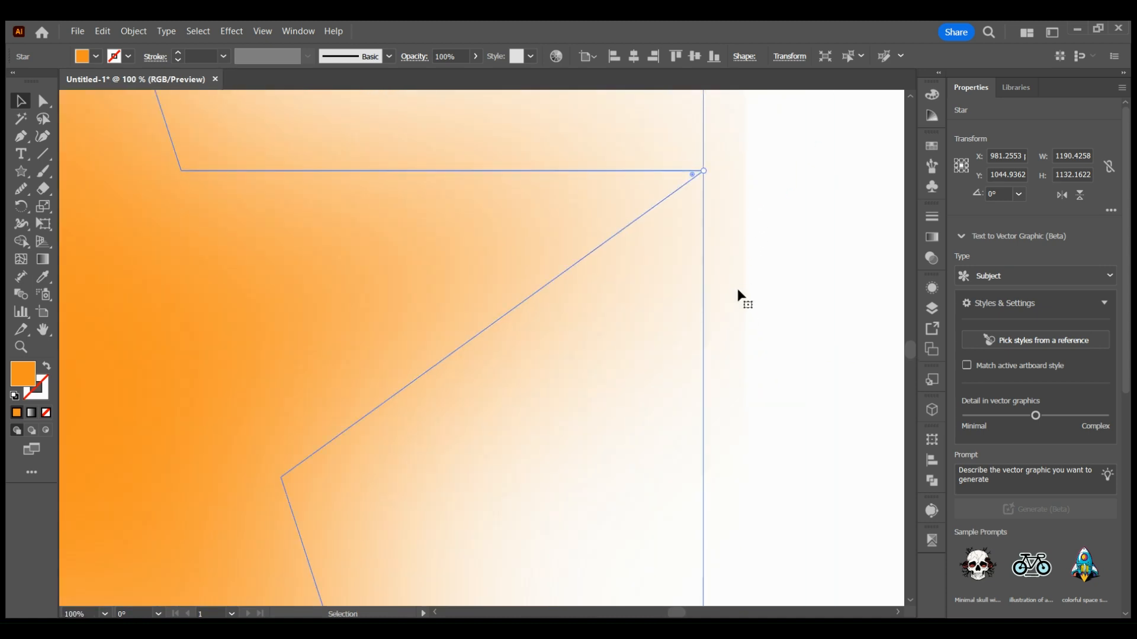
scroll(738, 290, down, 4)
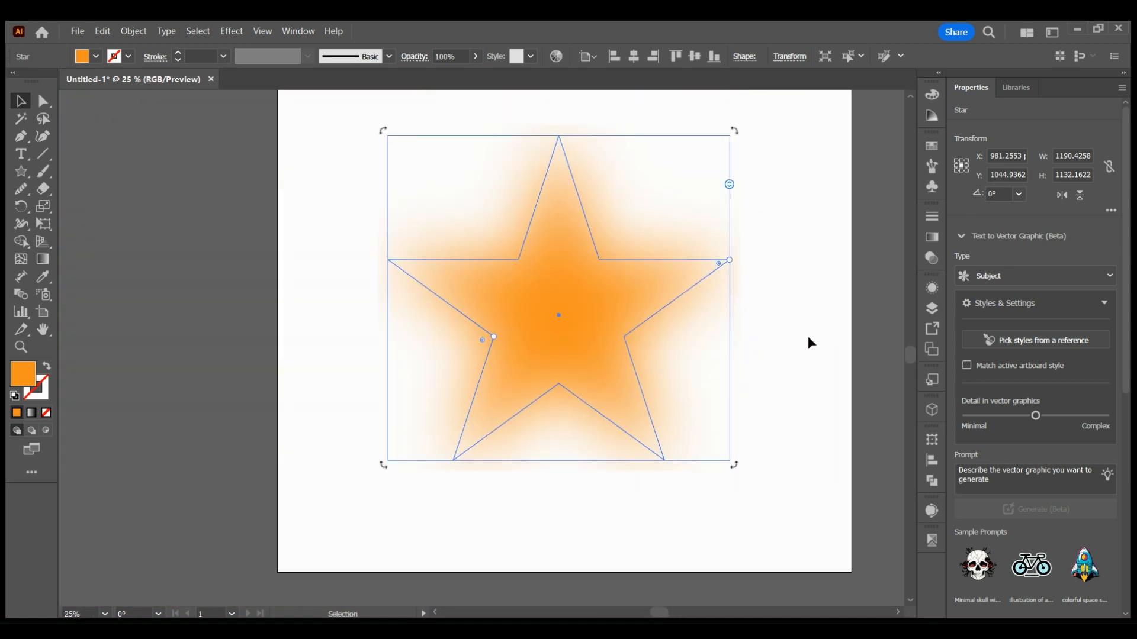
- Rework the star's soft-edge effect to a narrower blur and check the falloff at its right tip
click(932, 293)
key(ctrl+z)
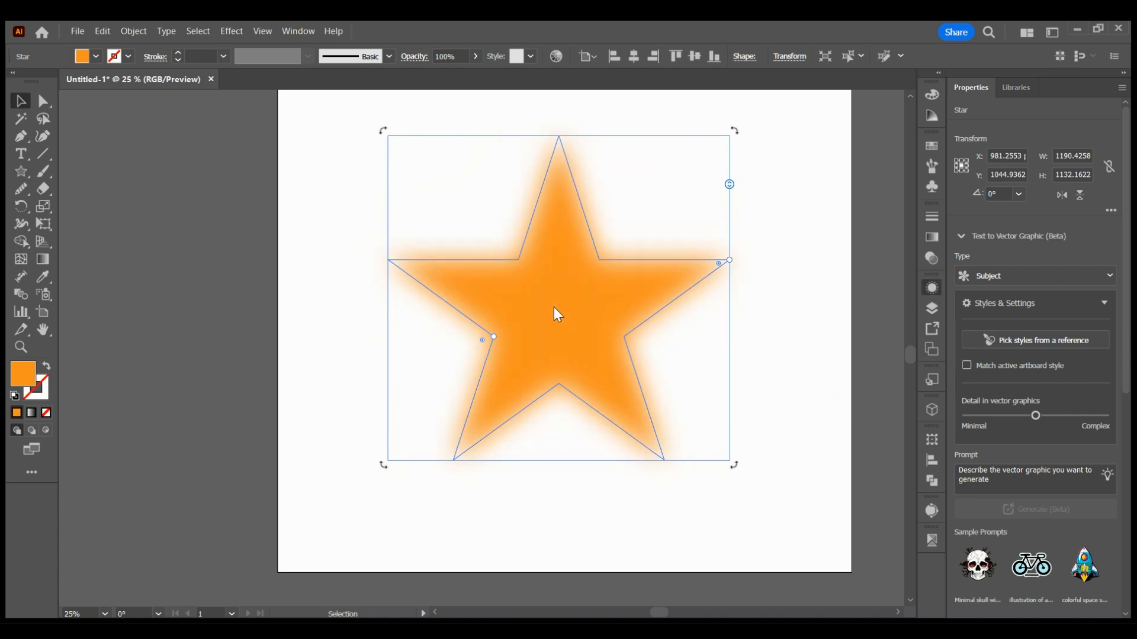
key(ctrl+shift+z)
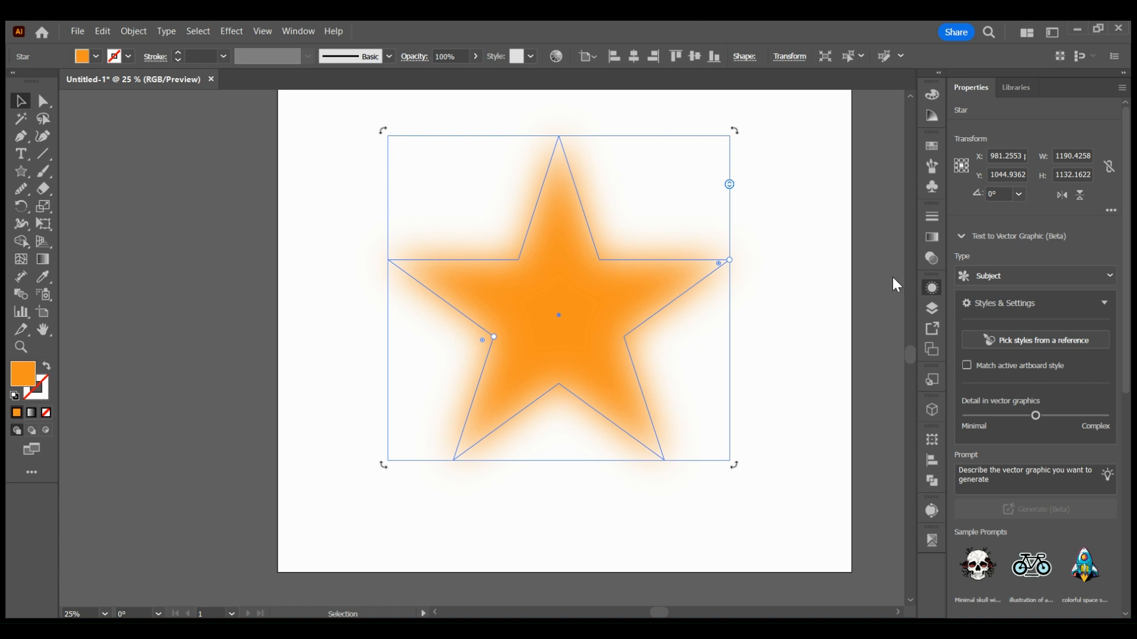
scroll(738, 296, up, 2)
scroll(738, 292, up, 1)
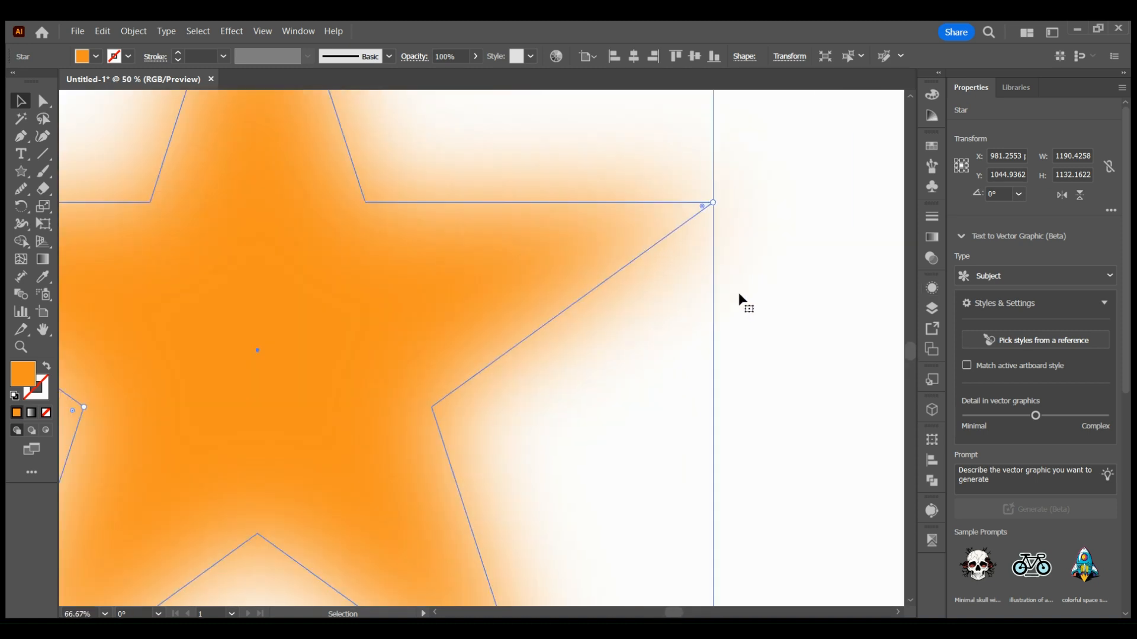
scroll(716, 254, down, 2)
scroll(696, 245, down, 1)
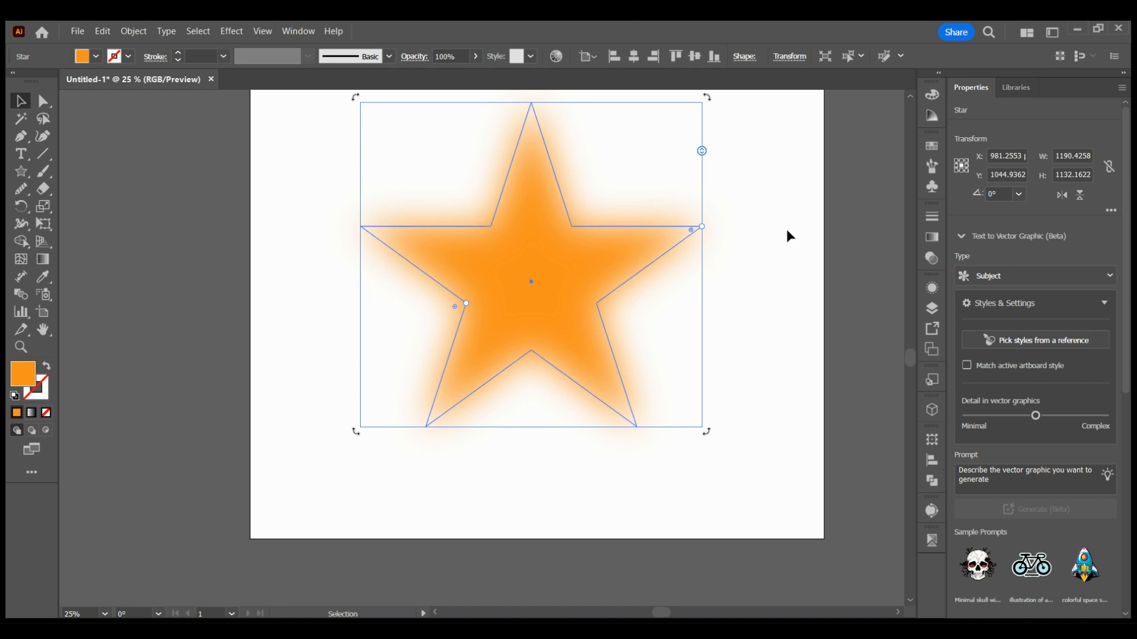
- Widen the star's blur for a softer falloff beyond its tips, and deselect the star
scroll(667, 271, up, 3)
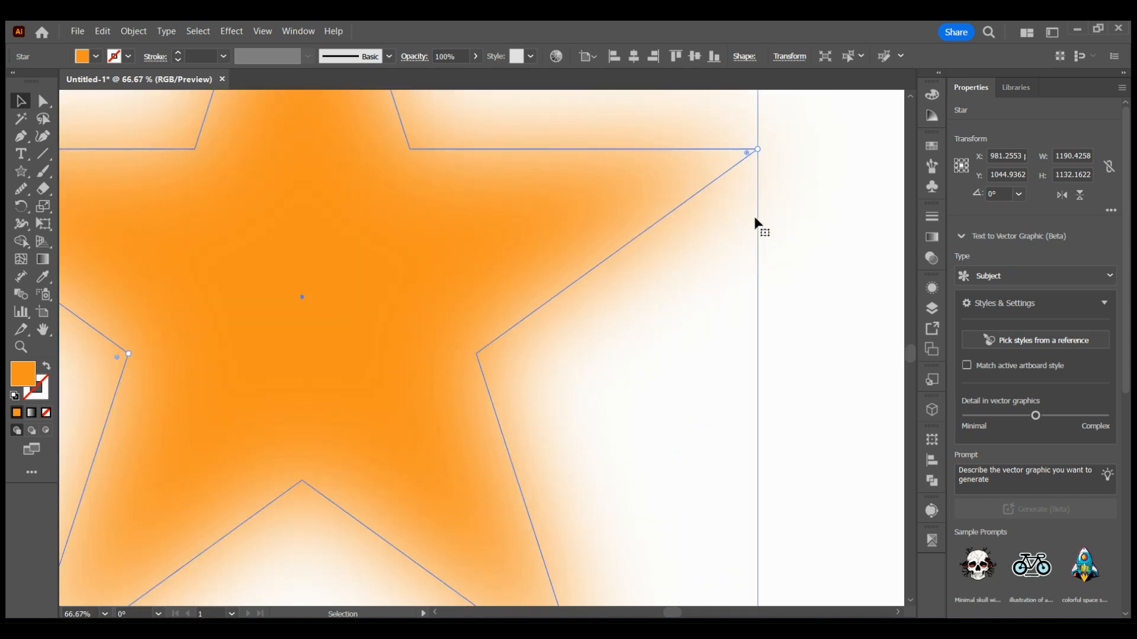
click(930, 292)
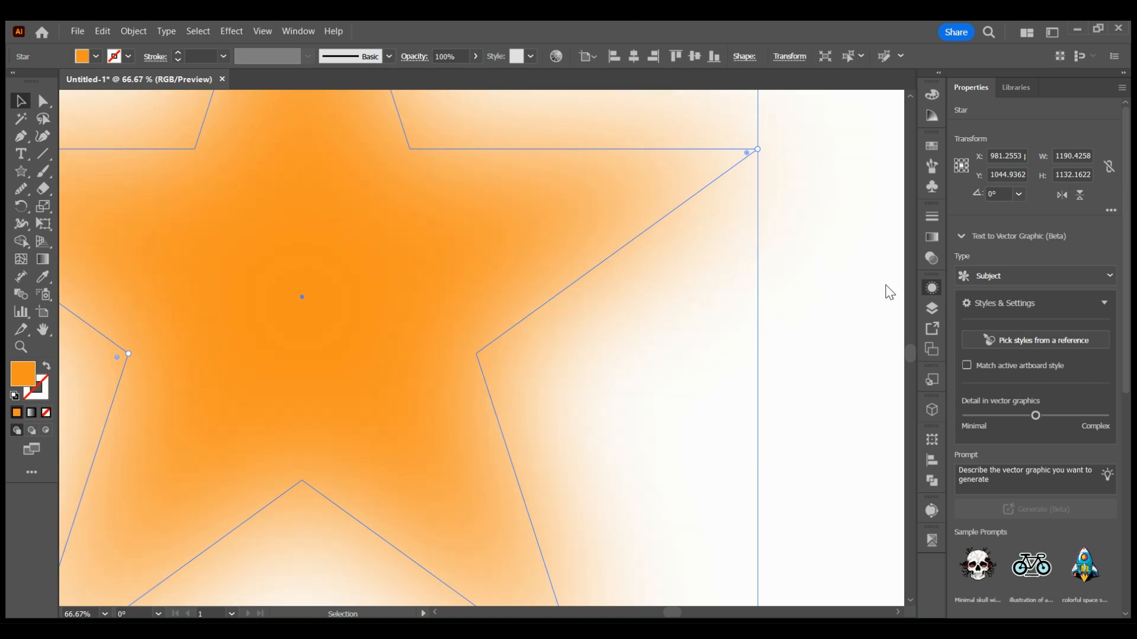
scroll(827, 195, down, 1)
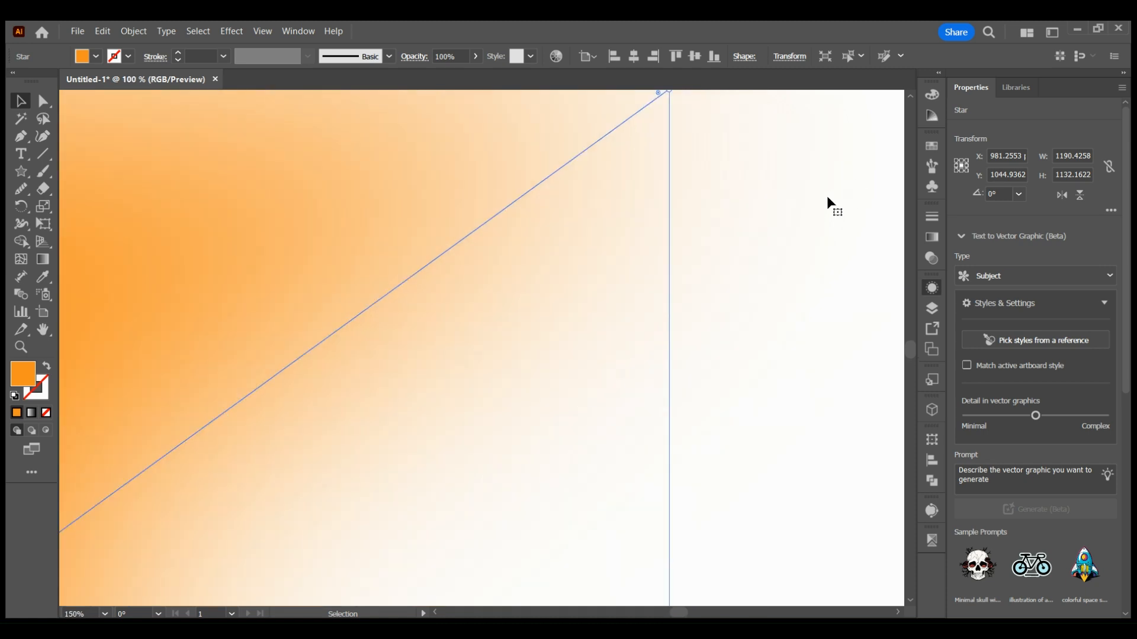
scroll(821, 201, down, 1)
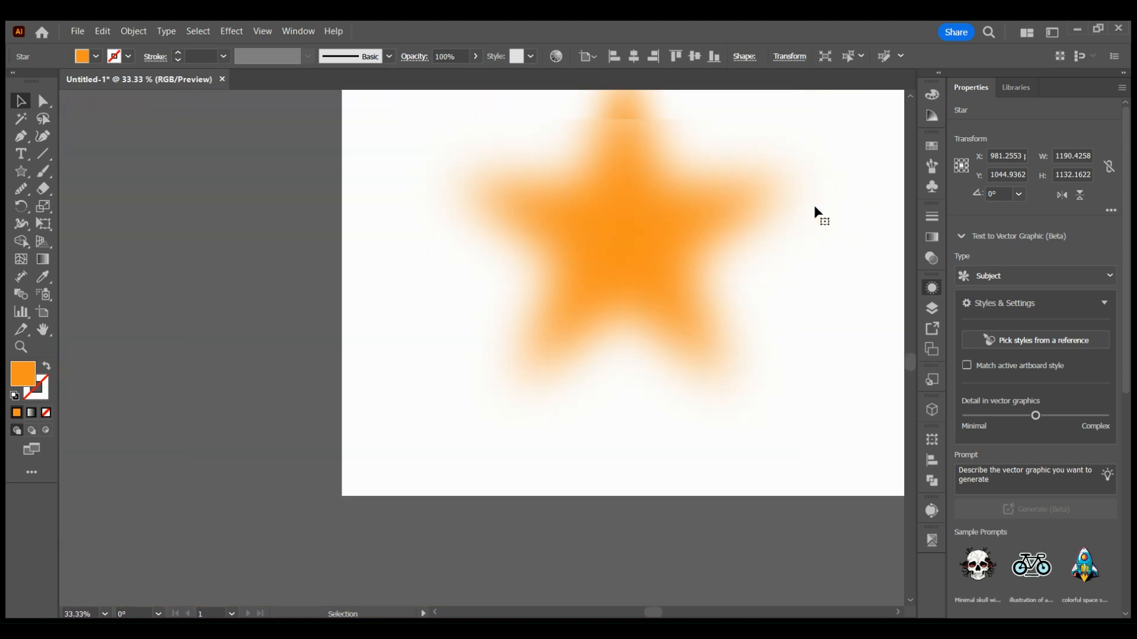
scroll(816, 208, down, 1)
click(860, 210)
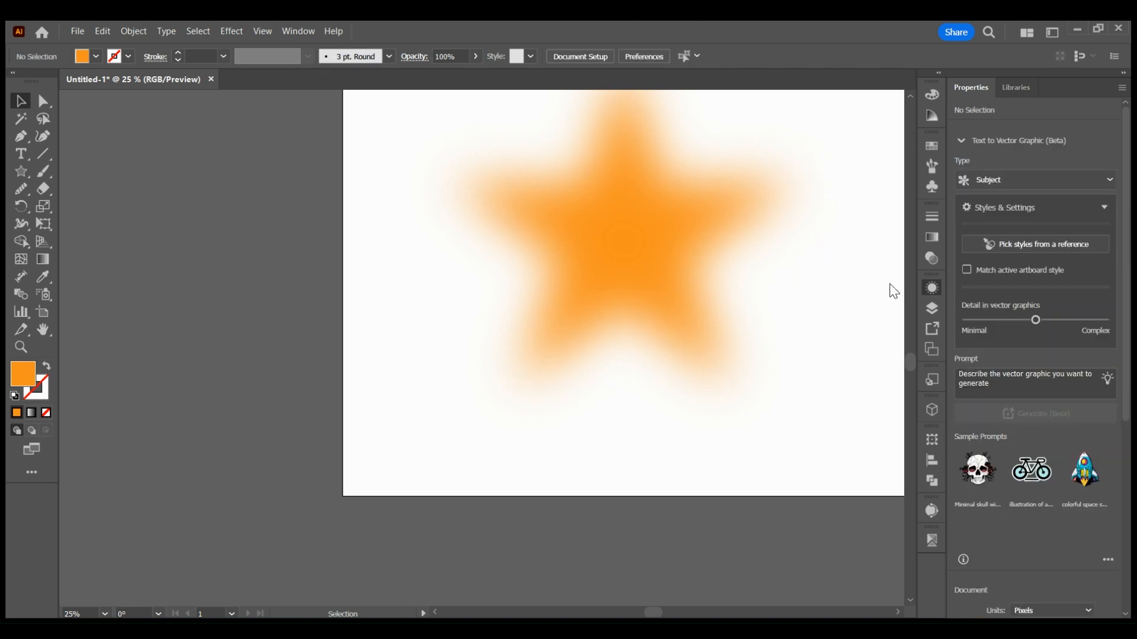
- Examine the fade of the blurred star's edges against the white artboard, both up close and as a whole
scroll(856, 259, up, 1)
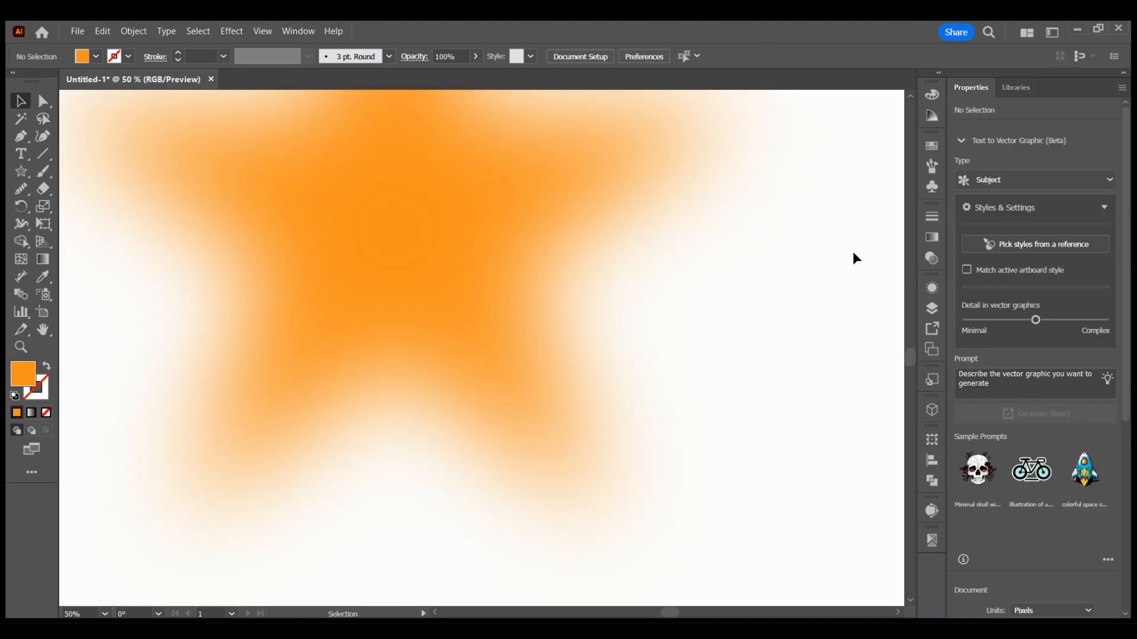
scroll(856, 259, down, 1)
scroll(856, 259, down, 1)
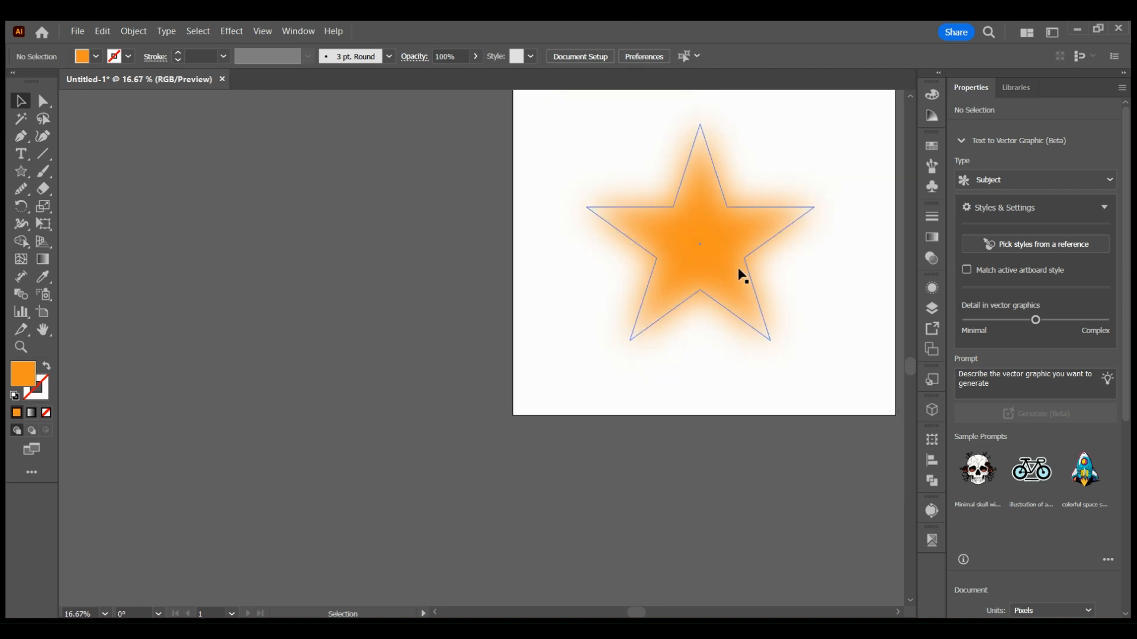
key(space)
drag(844, 365, 560, 441)
scroll(532, 371, up, 2)
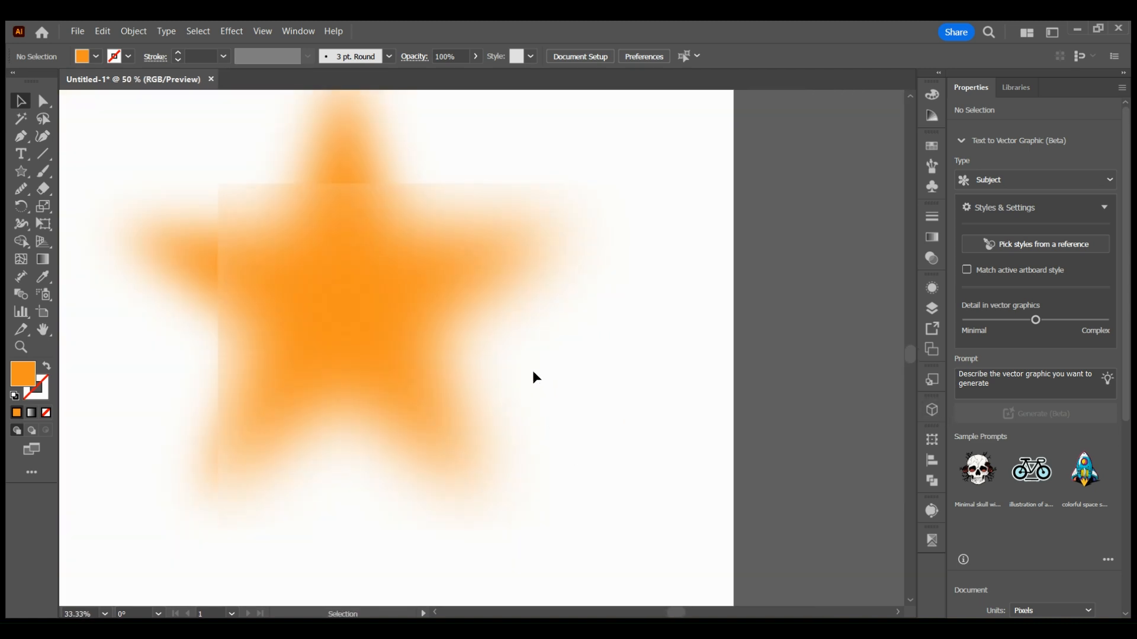
scroll(534, 377, down, 2)
click(533, 371)
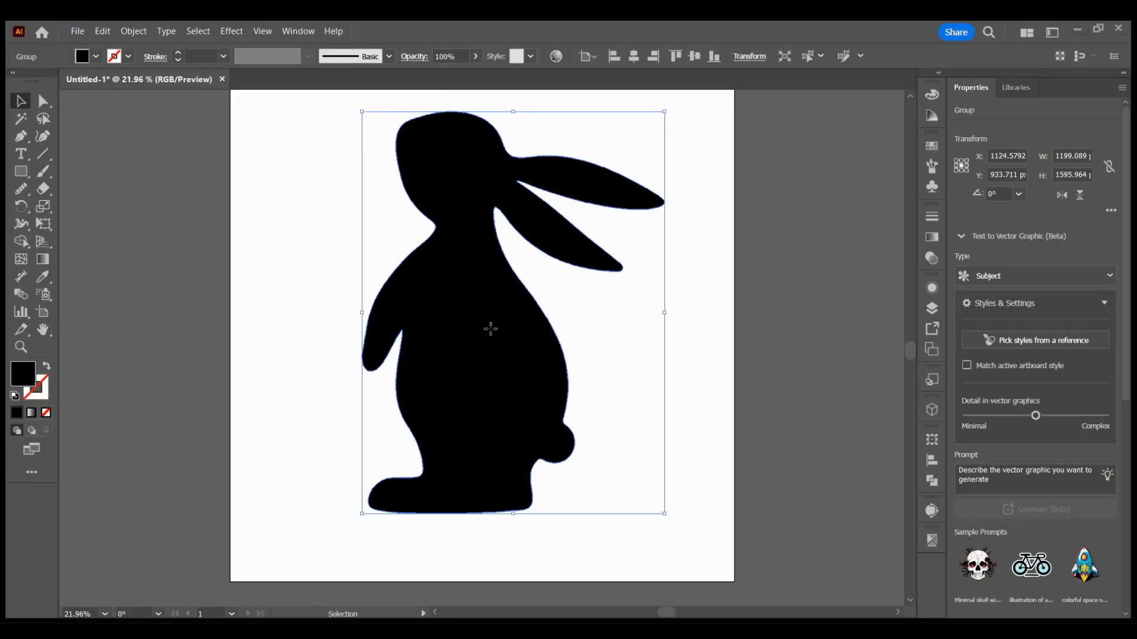
- Move the rabbit silhouette to about X 1139, Y 1000 px and fill it with a freeform gradient
drag(490, 329, 496, 351)
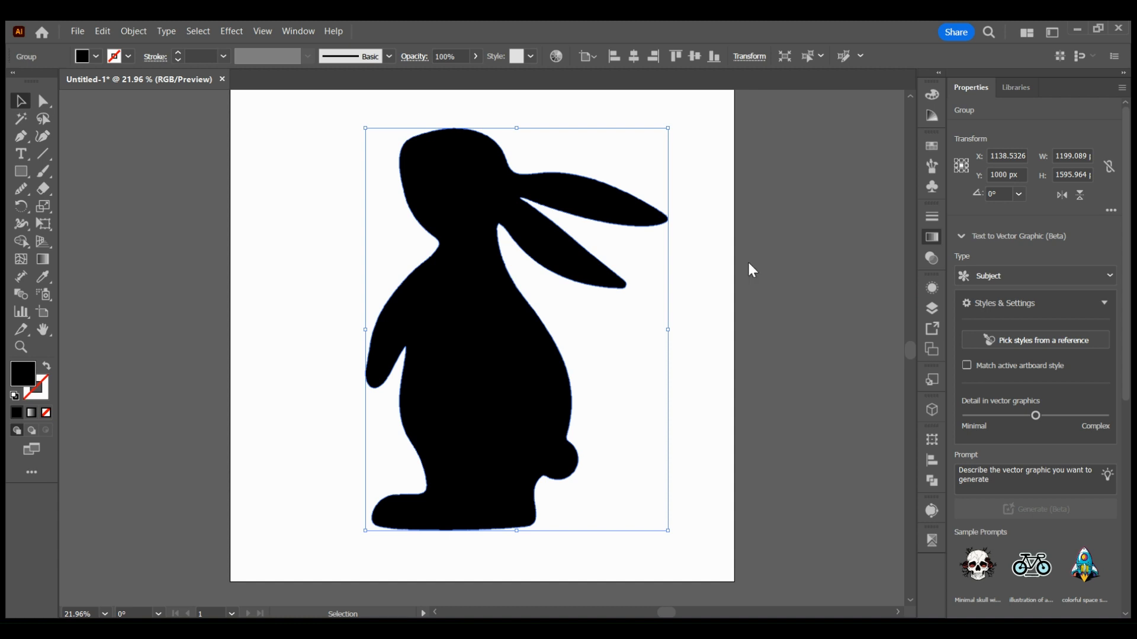
key(period)
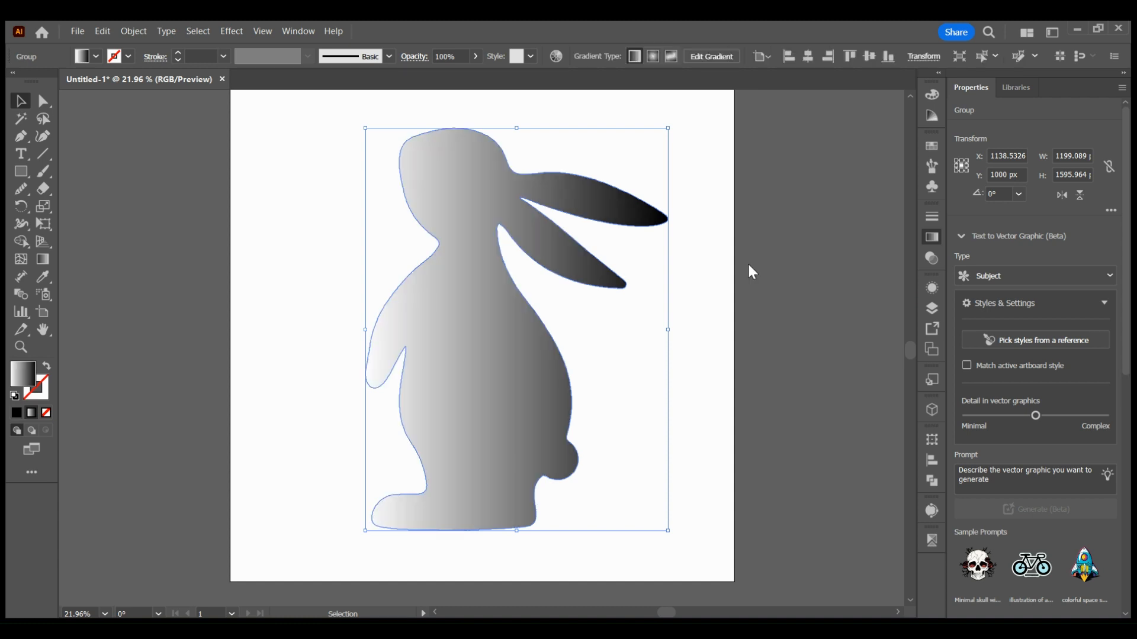
click(856, 233)
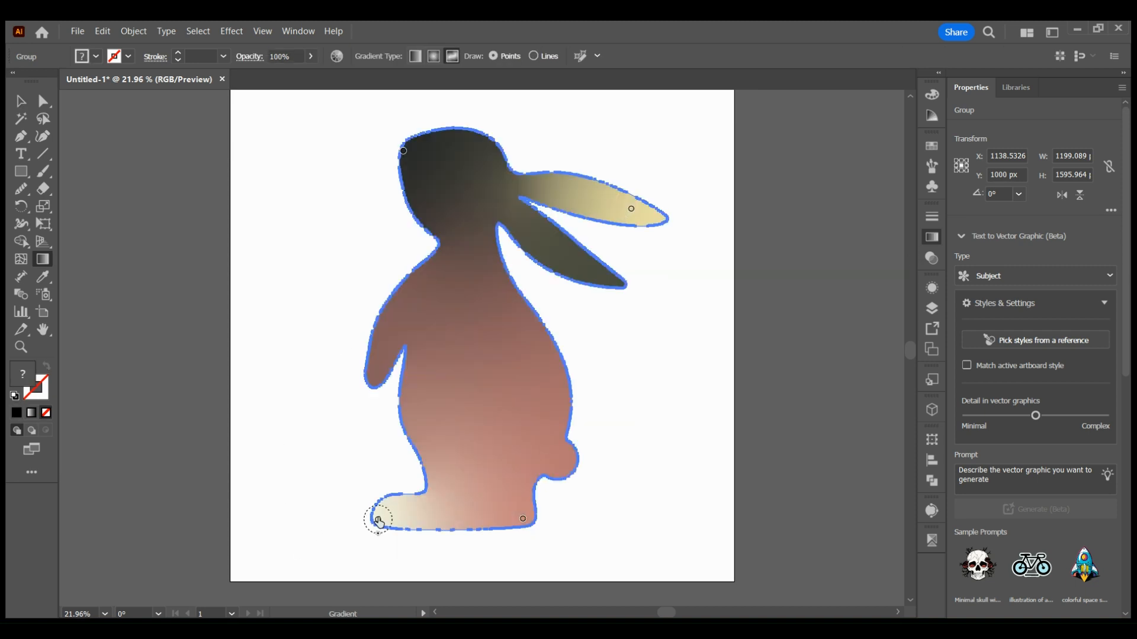
- Set the two gradient colour stops at the rabbit's foot and lower back to black
click(378, 519)
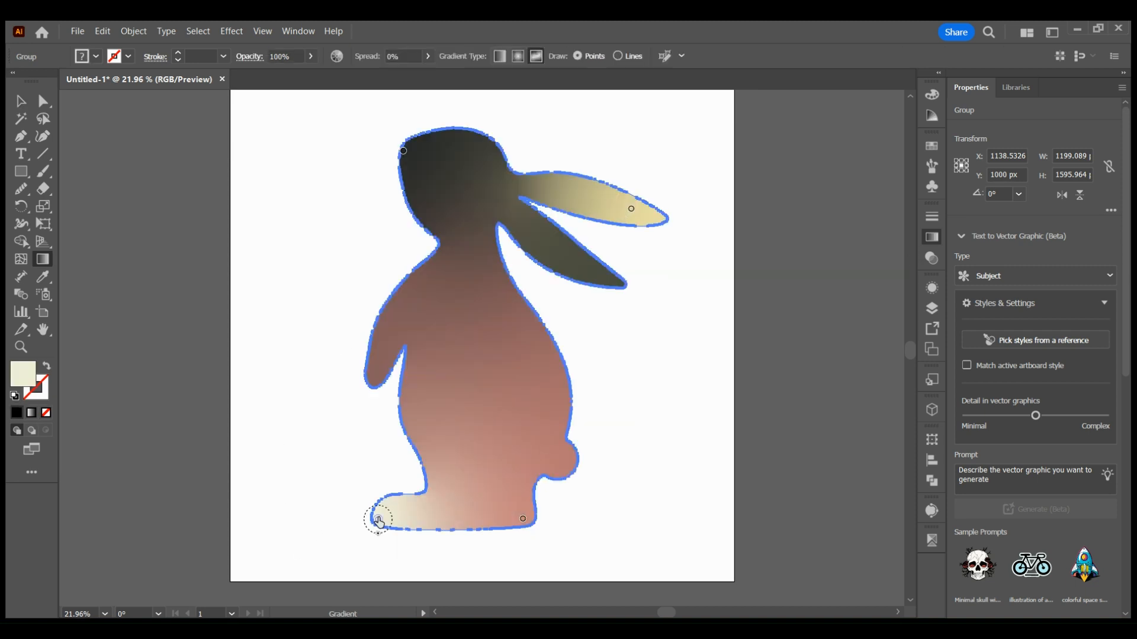
click(212, 460)
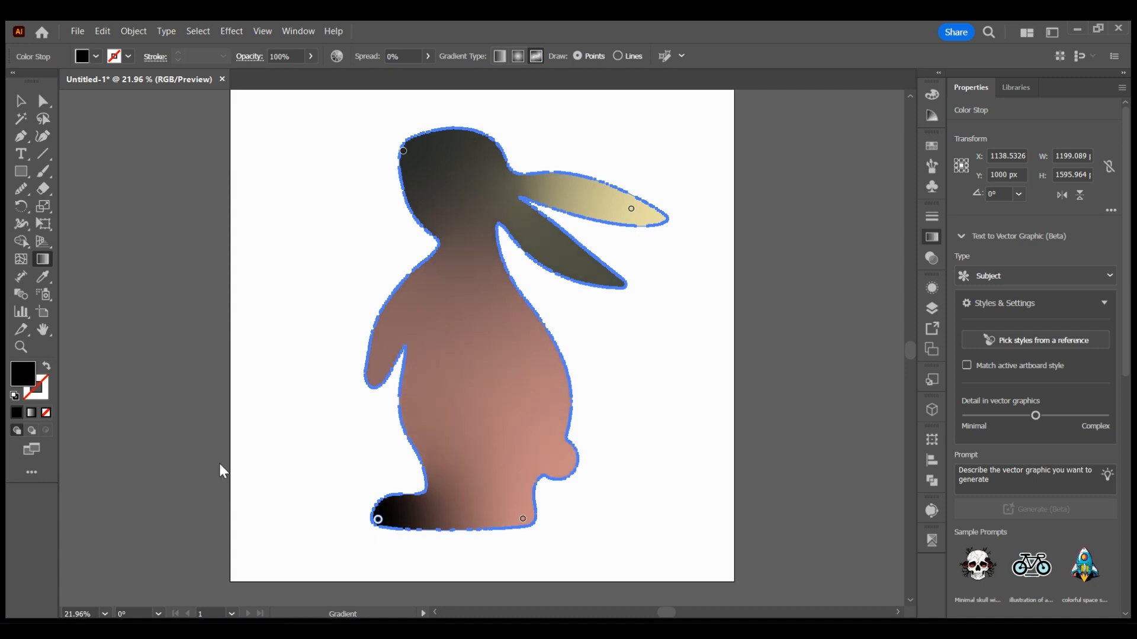
click(522, 519)
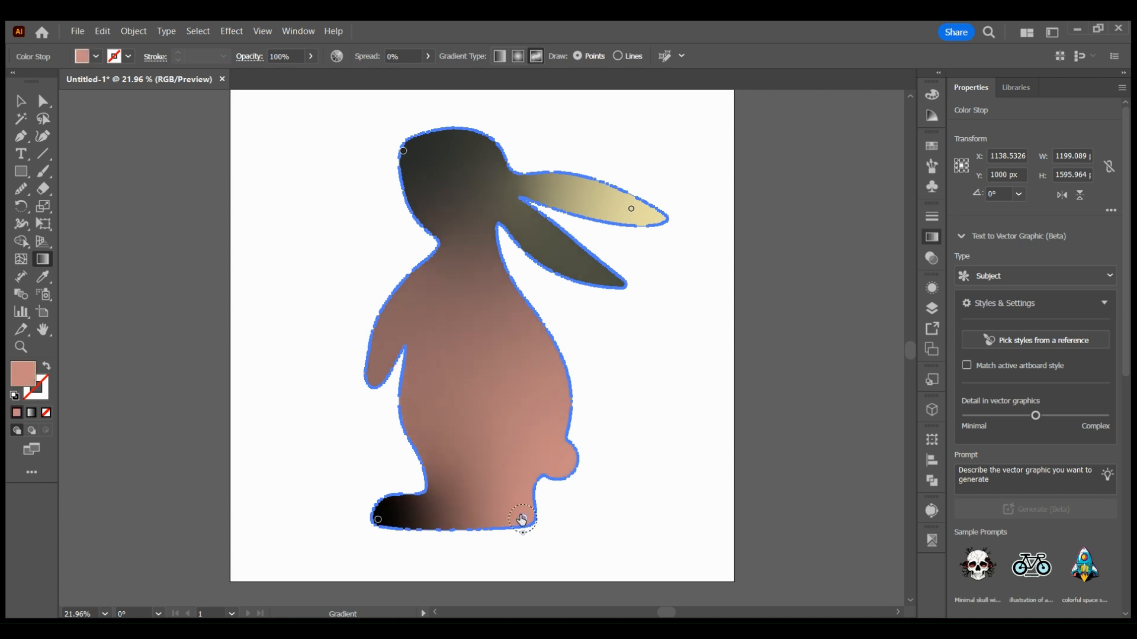
double_click(522, 519)
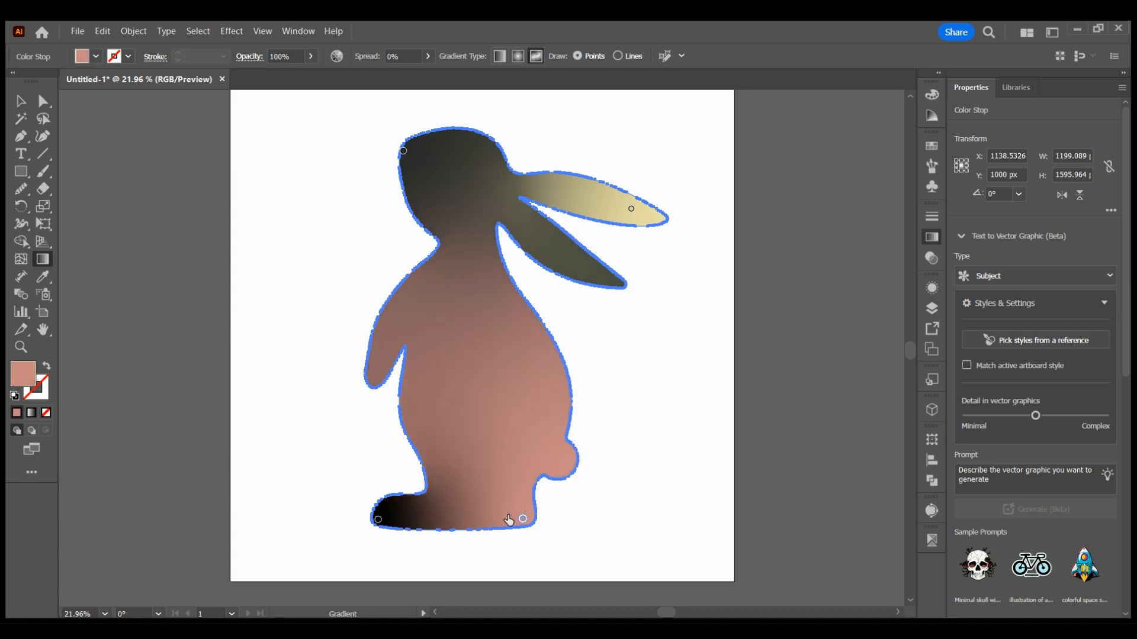
click(359, 457)
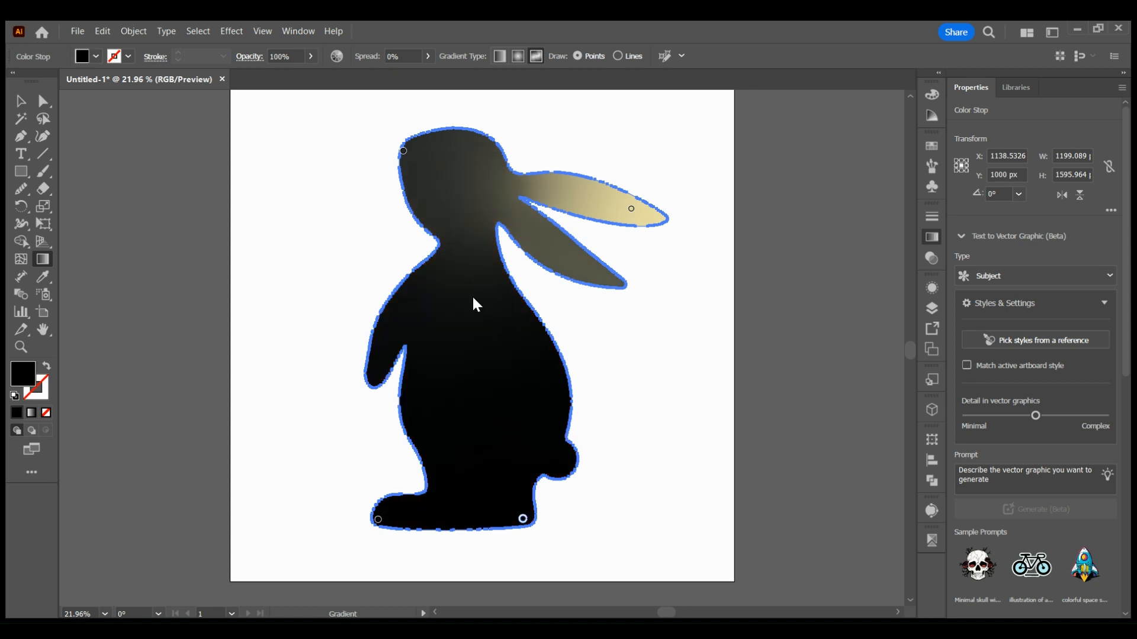
- Add a black gradient colour stop in the middle of the rabbit's body
click(461, 398)
drag(461, 398, 471, 373)
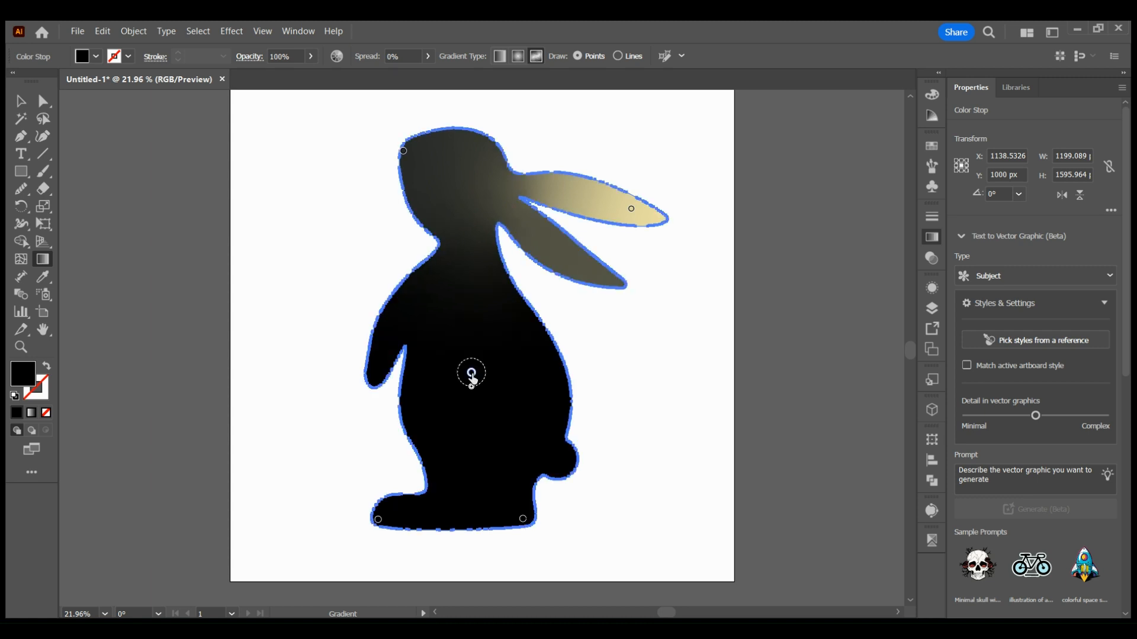
- Recolour the rabbit's gradient stops to white in the body's centre, black at the face and white at the upper ear's tip
click(316, 506)
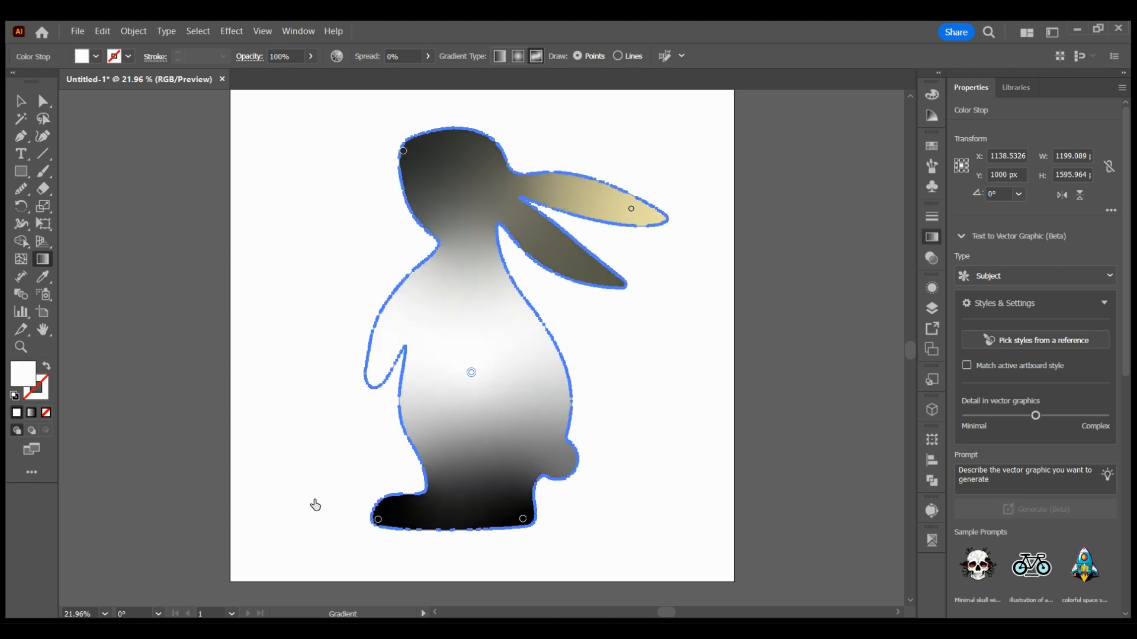
click(404, 151)
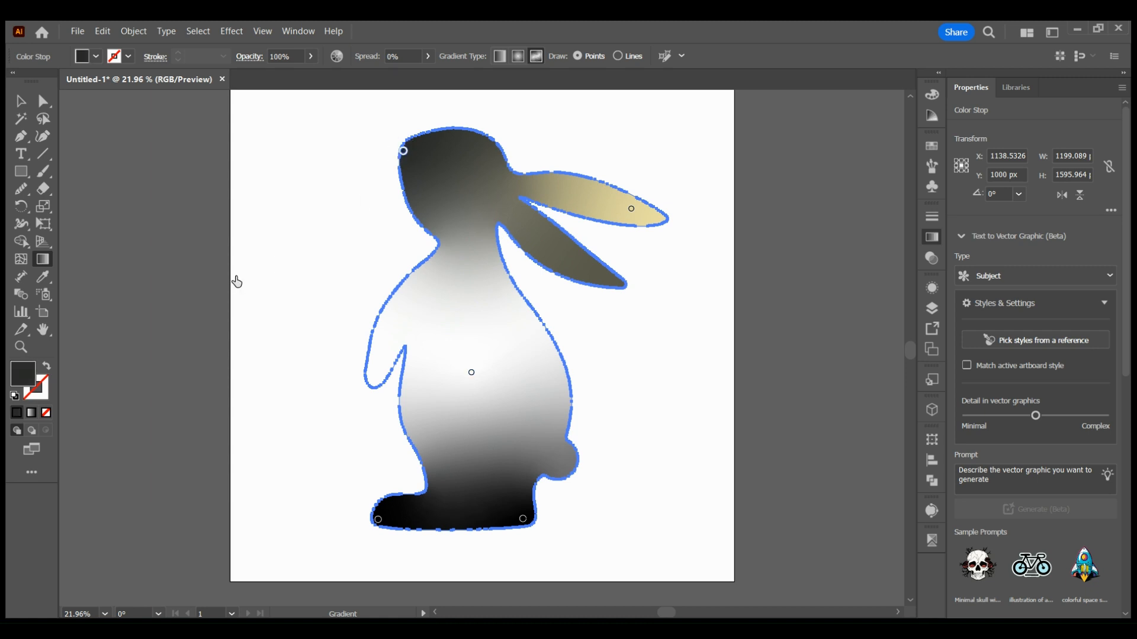
click(237, 282)
click(632, 210)
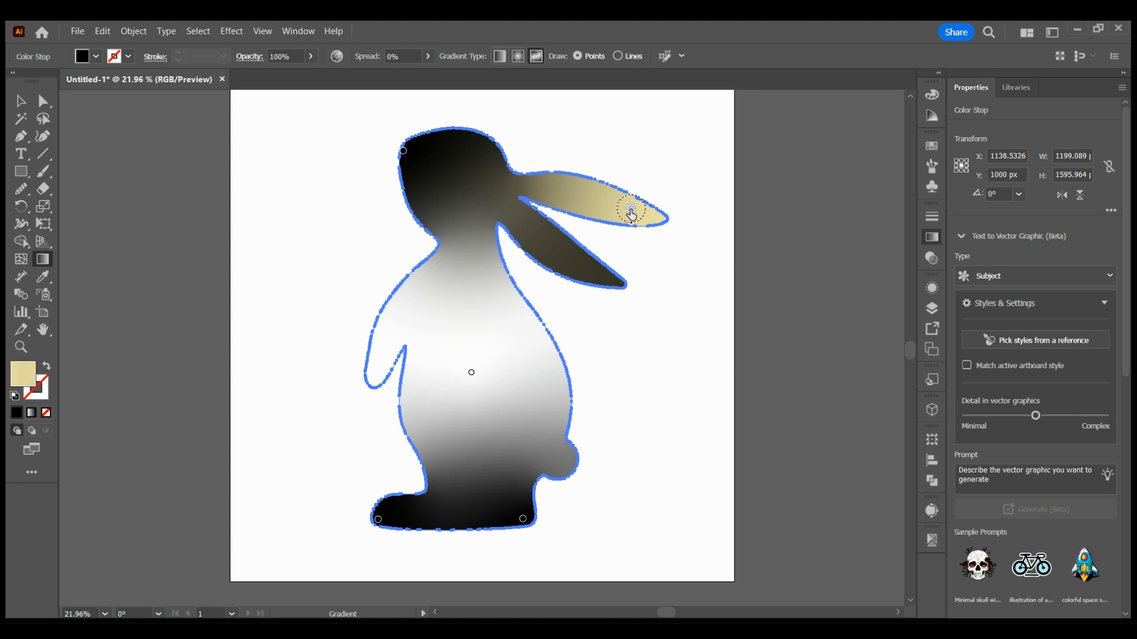
click(475, 341)
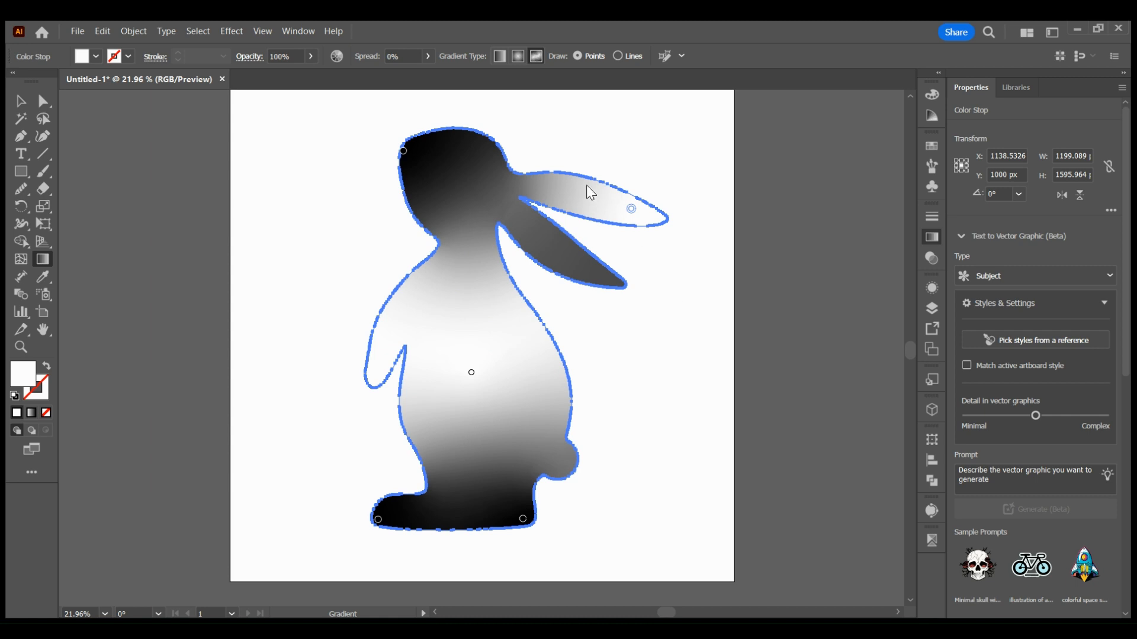
- Add black gradient colour stops at the tip of the lower ear, on the front paw and on the tail
click(606, 282)
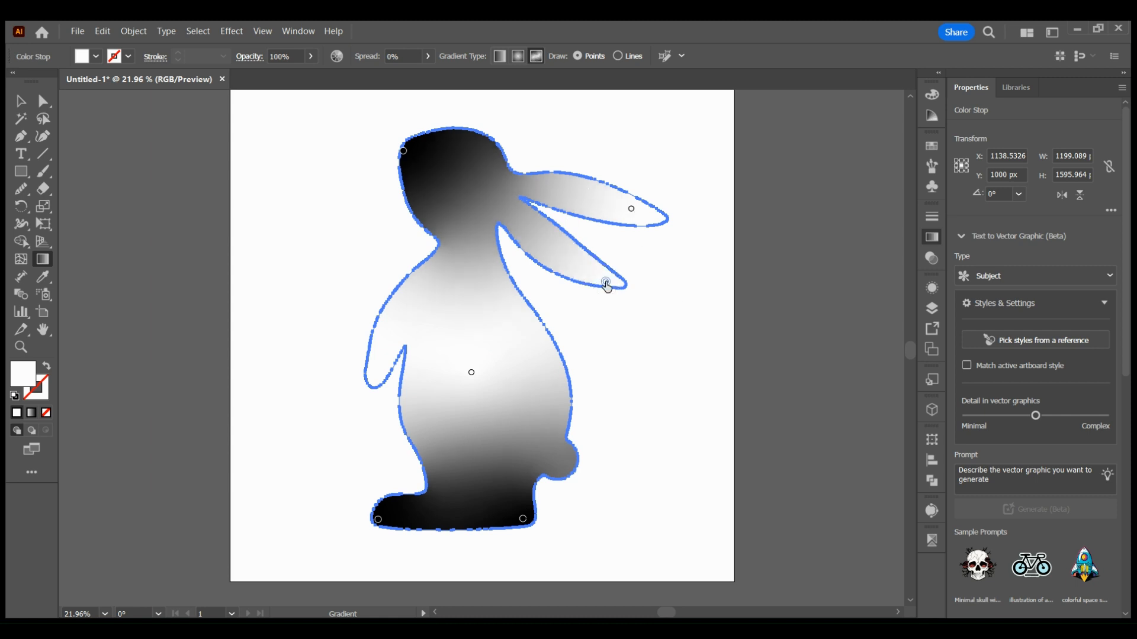
click(439, 408)
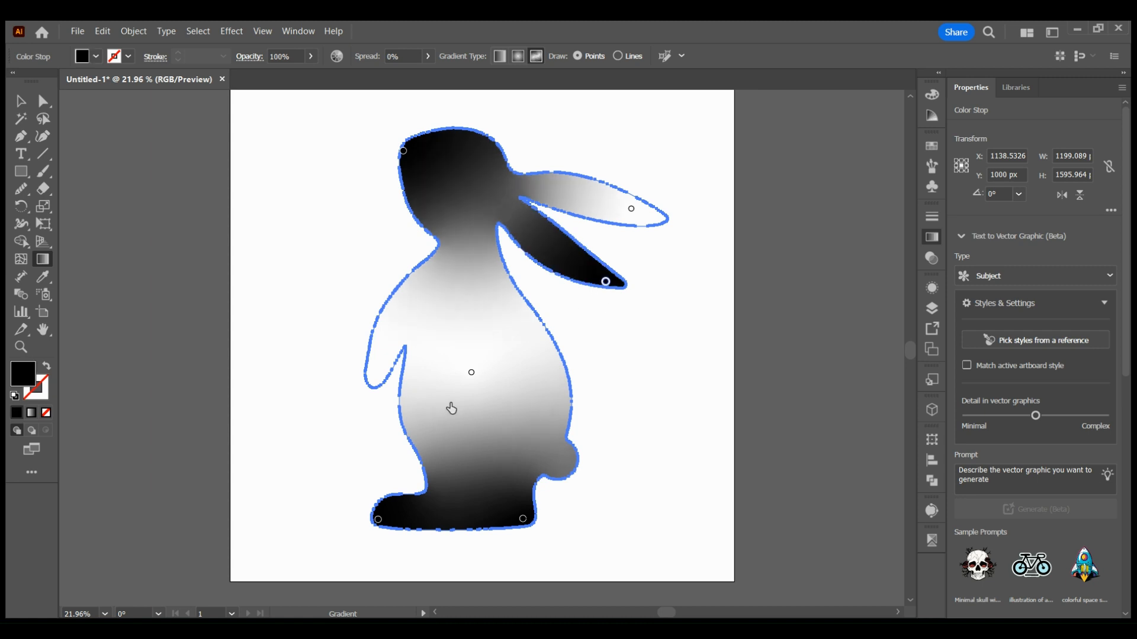
click(368, 379)
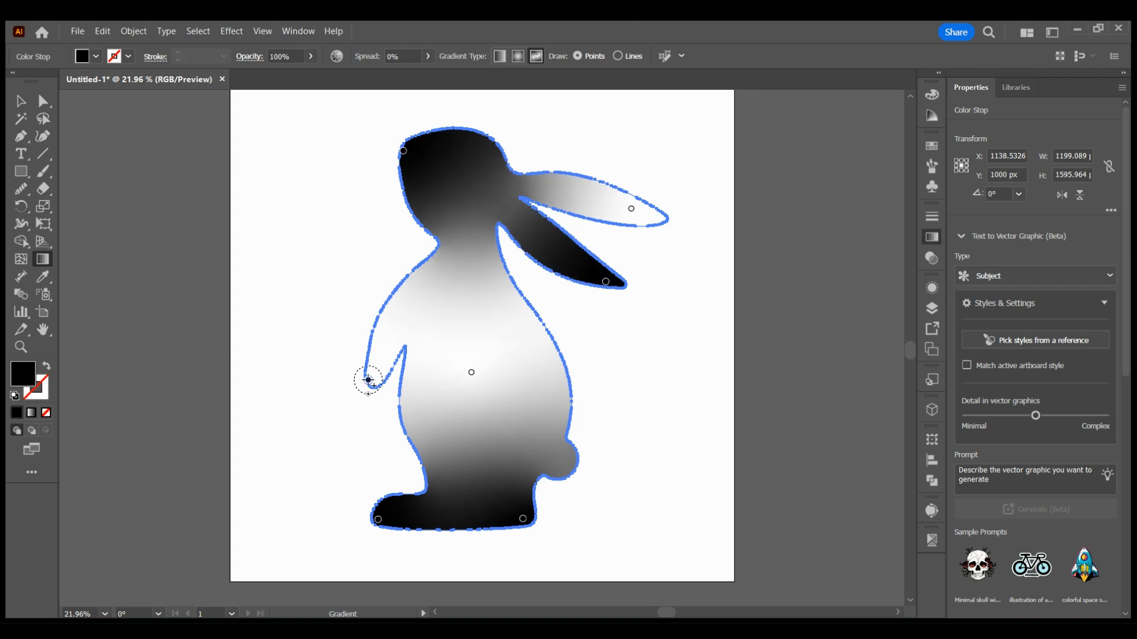
click(567, 469)
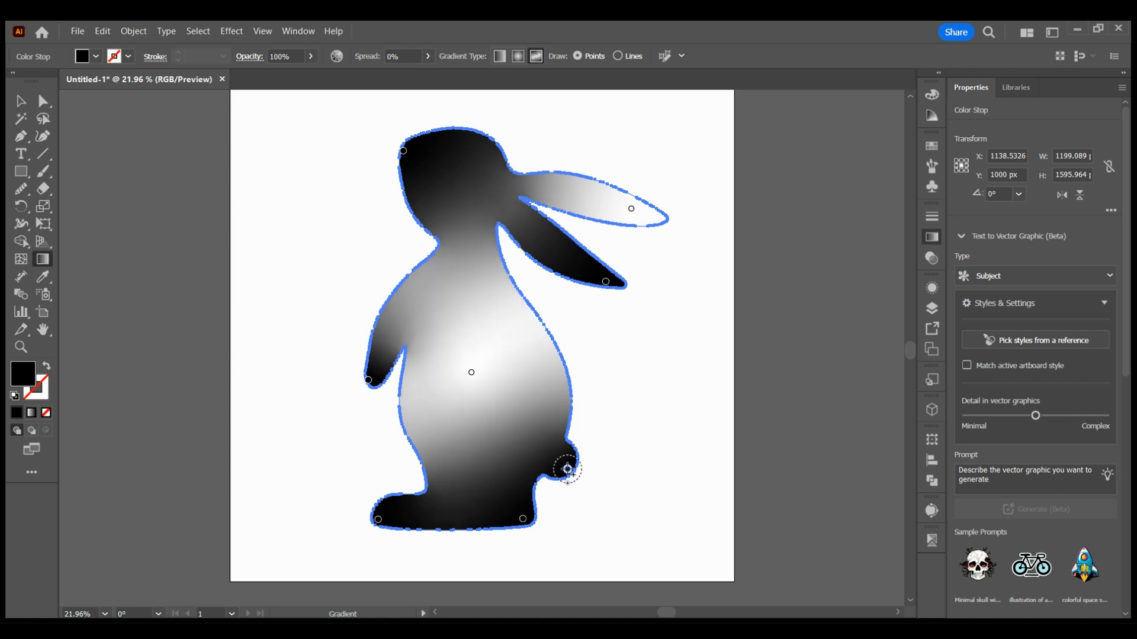
- Add a white gradient colour stop in the centre of the rabbit's head
click(472, 196)
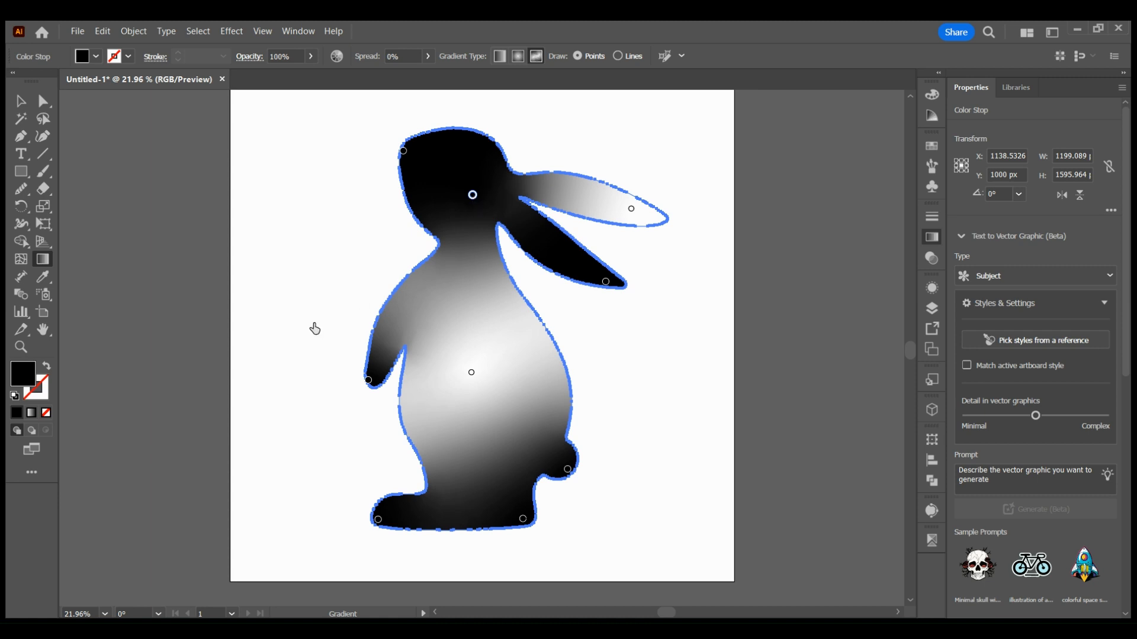
key(d)
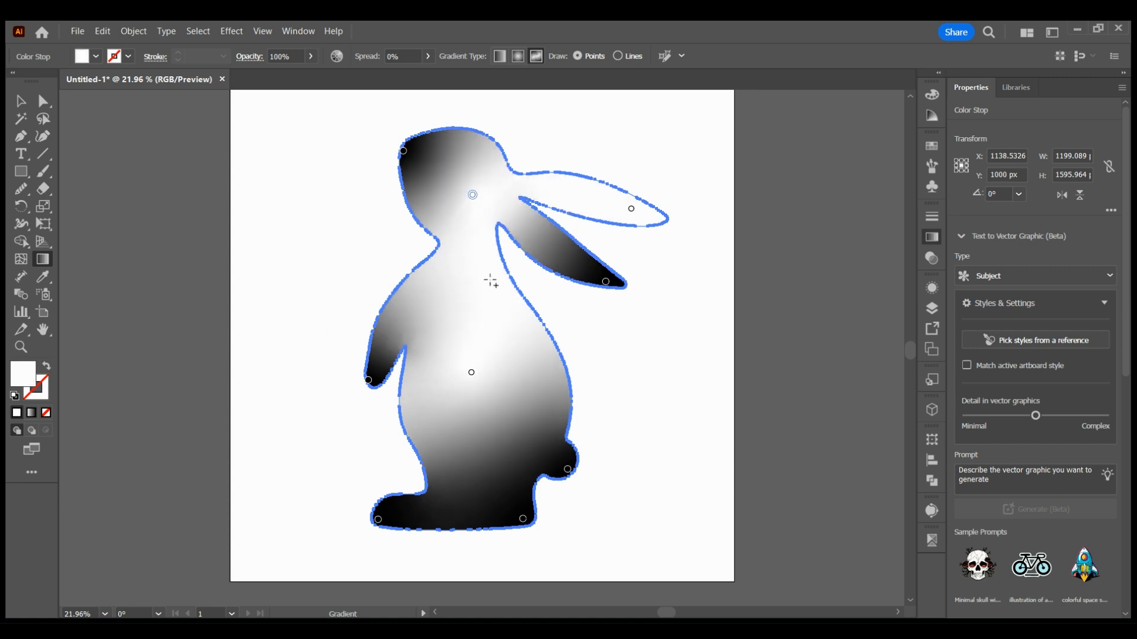
drag(473, 194, 586, 112)
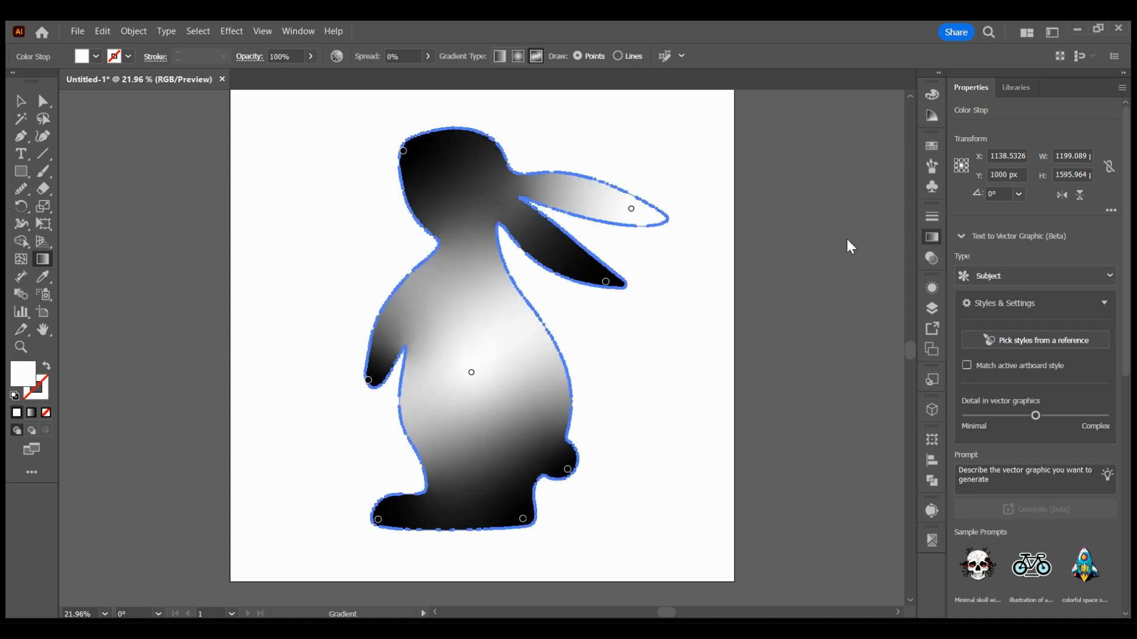
click(472, 194)
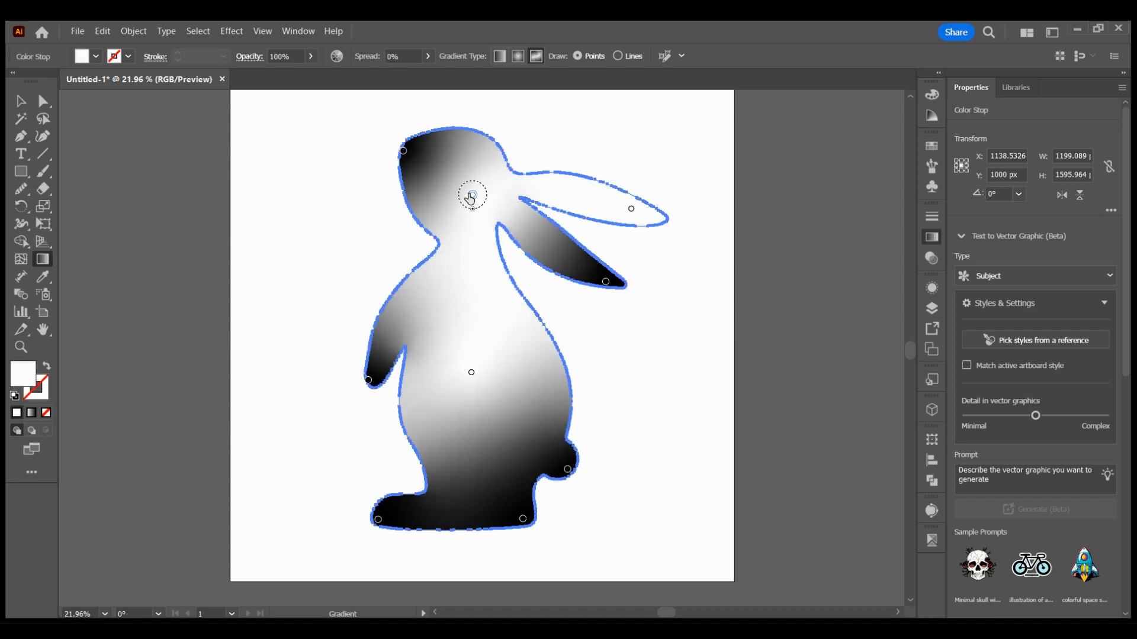
mouse_move(473, 194)
mouse_down()
mouse_move(475, 265)
mouse_move(467, 211)
mouse_up()
scroll(469, 204, up, 1)
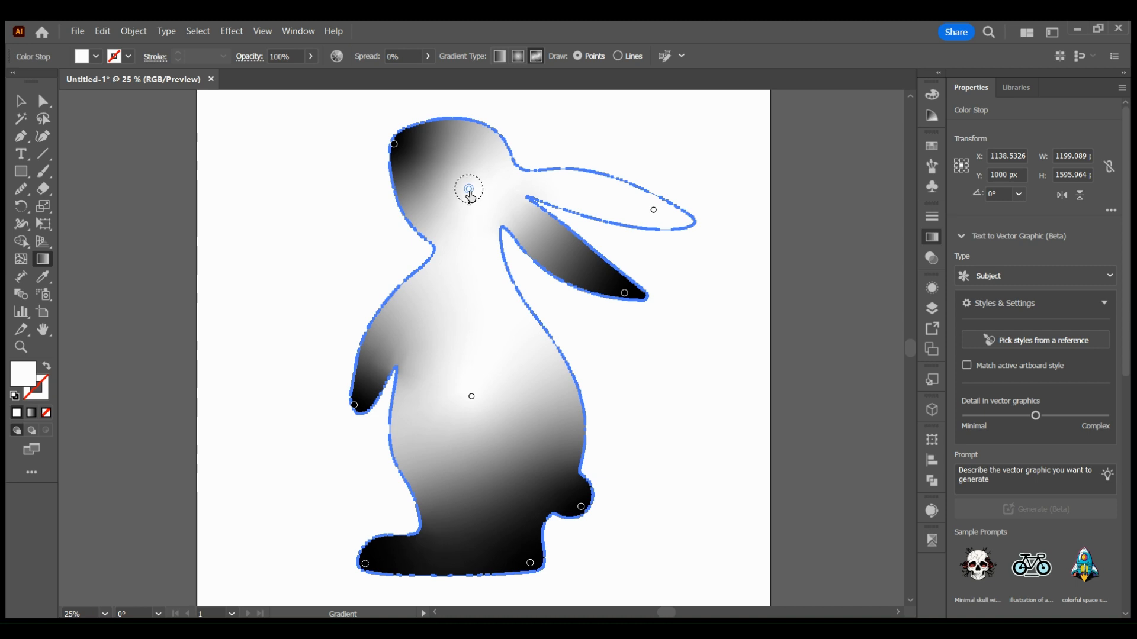
scroll(469, 205, up, 2)
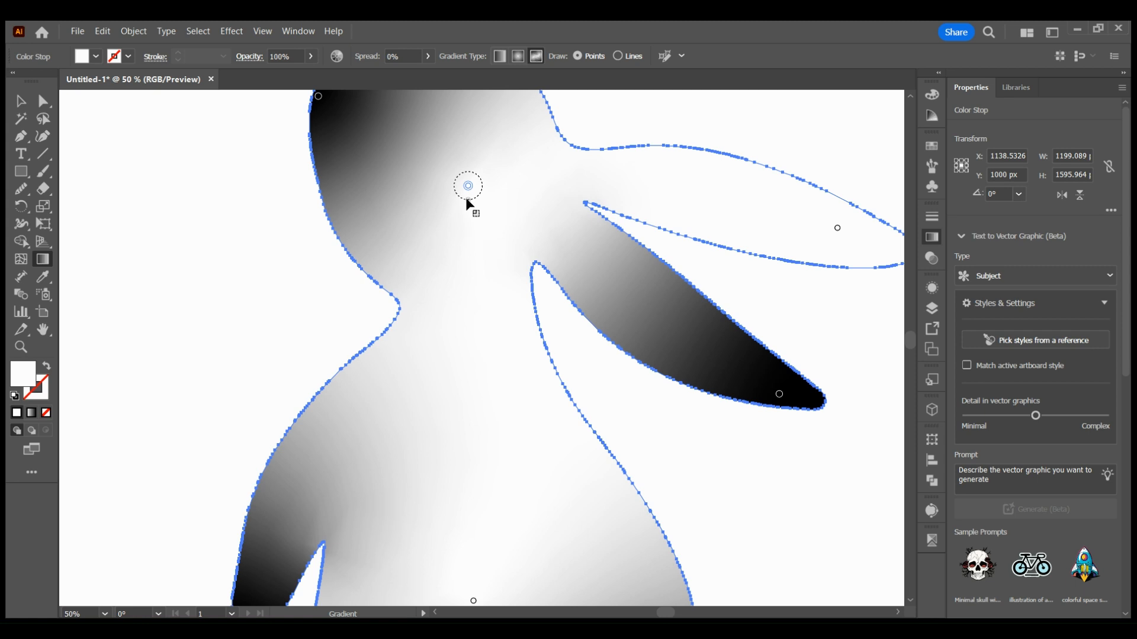
mouse_move(468, 200)
mouse_down()
mouse_move(469, 213)
mouse_move(469, 198)
mouse_up()
- Move the white colour stops: the belly's upwards, the upper ear's closer to its tip and the head's slightly down
scroll(489, 218, down, 2)
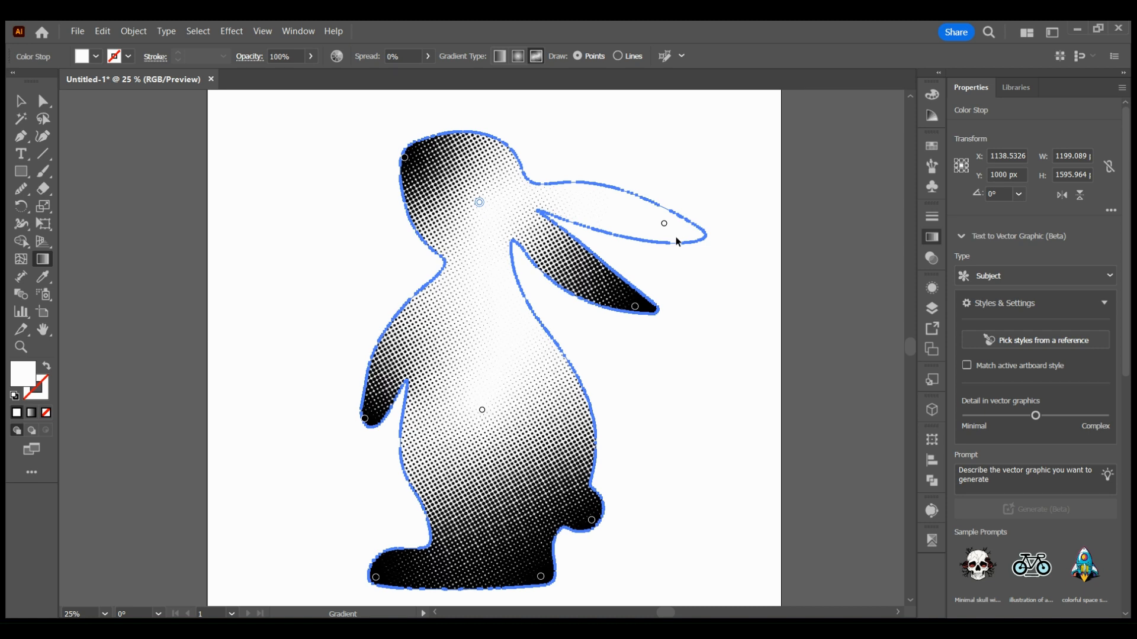
click(482, 410)
drag(482, 409, 487, 368)
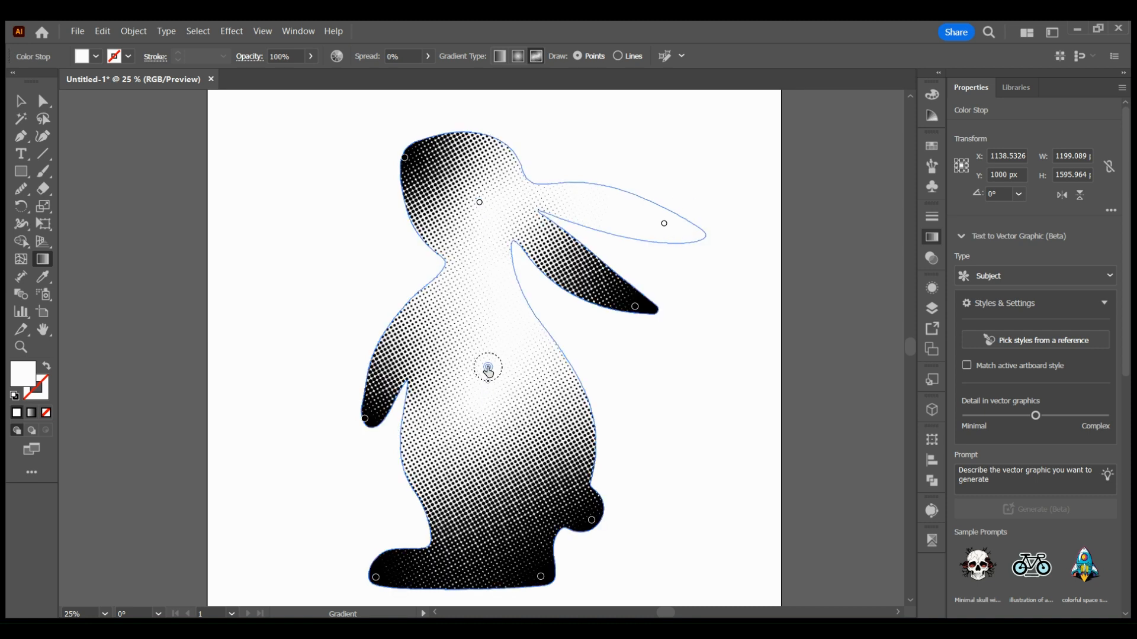
click(663, 224)
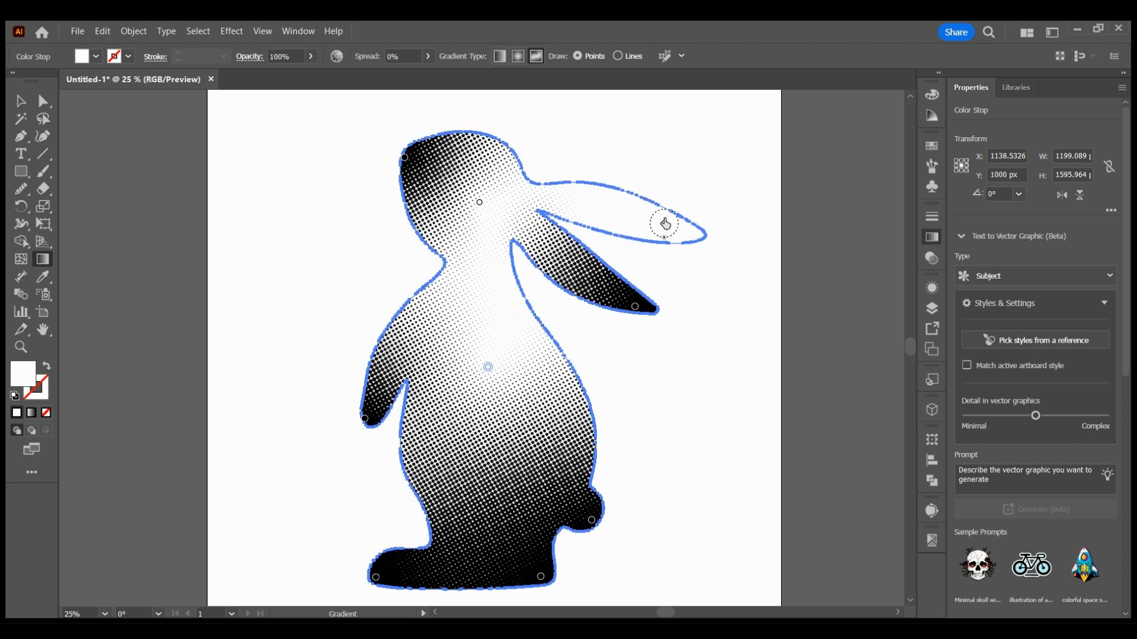
drag(663, 224, 687, 222)
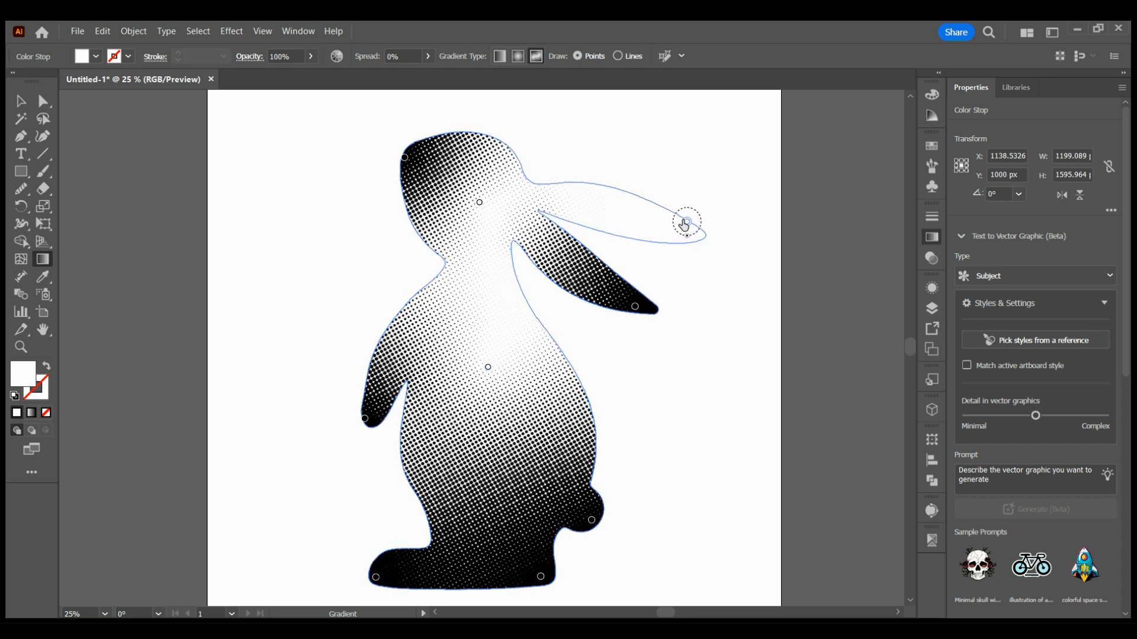
mouse_move(480, 201)
mouse_down()
mouse_move(602, 211)
mouse_move(484, 211)
mouse_up()
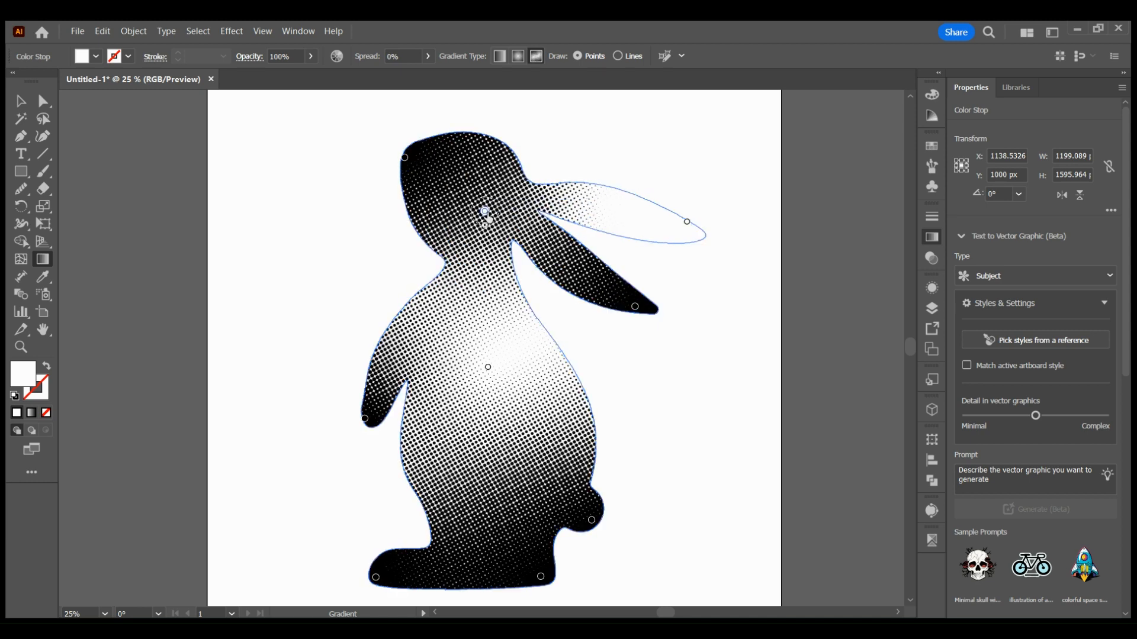
- Add a black colour stop in the upper ear's middle, and shift the white belly stop lower and the white head stop to the chest
click(586, 206)
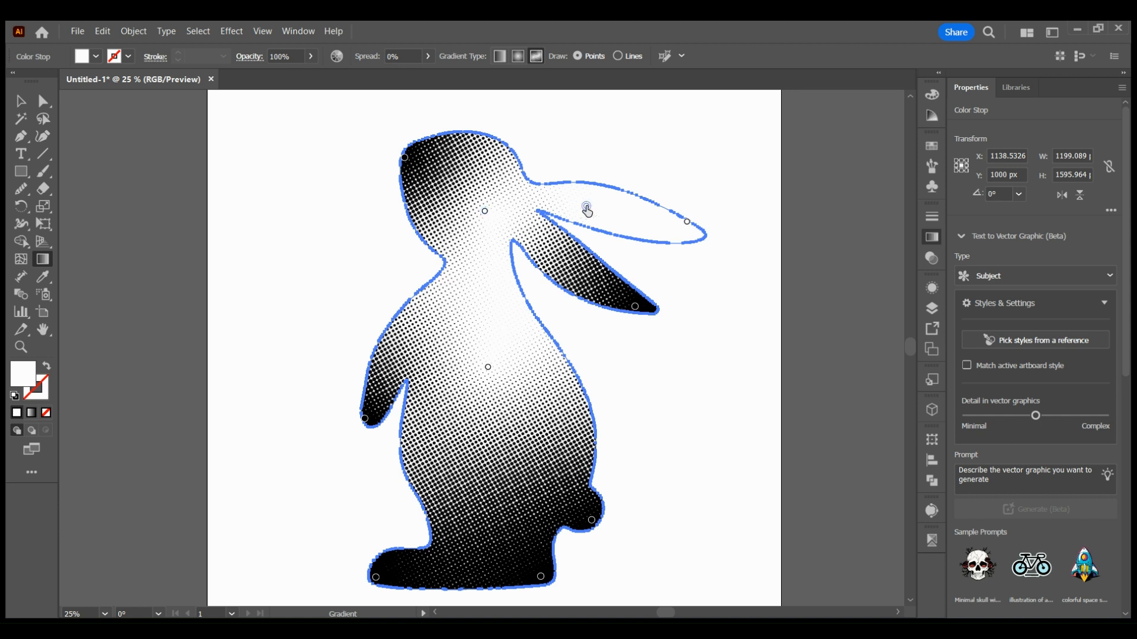
click(417, 335)
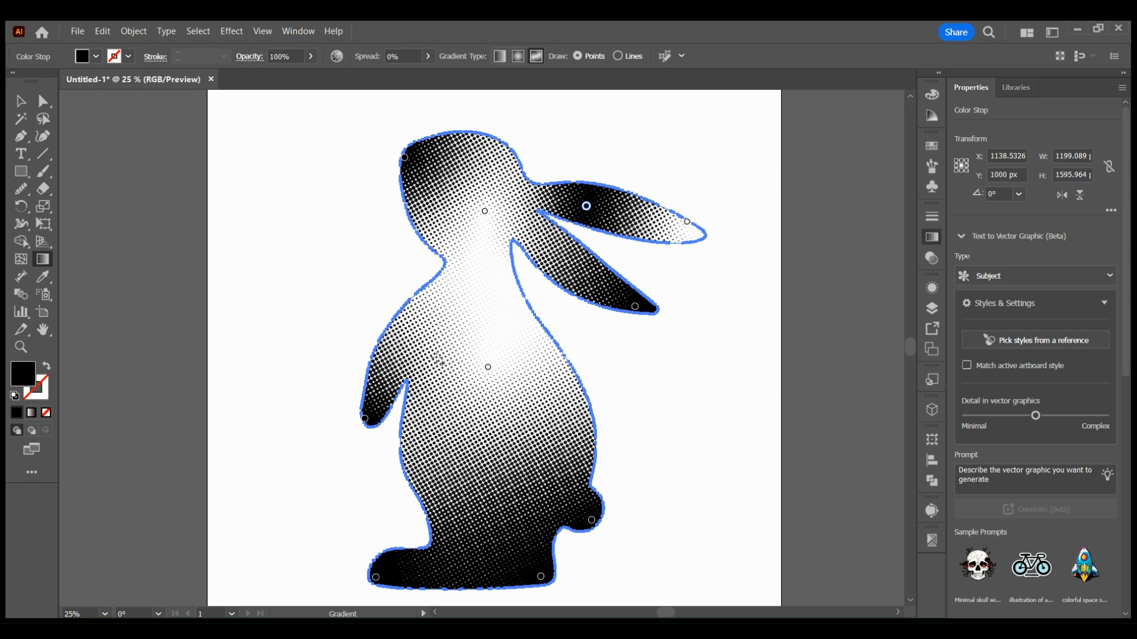
drag(488, 367, 471, 419)
click(489, 427)
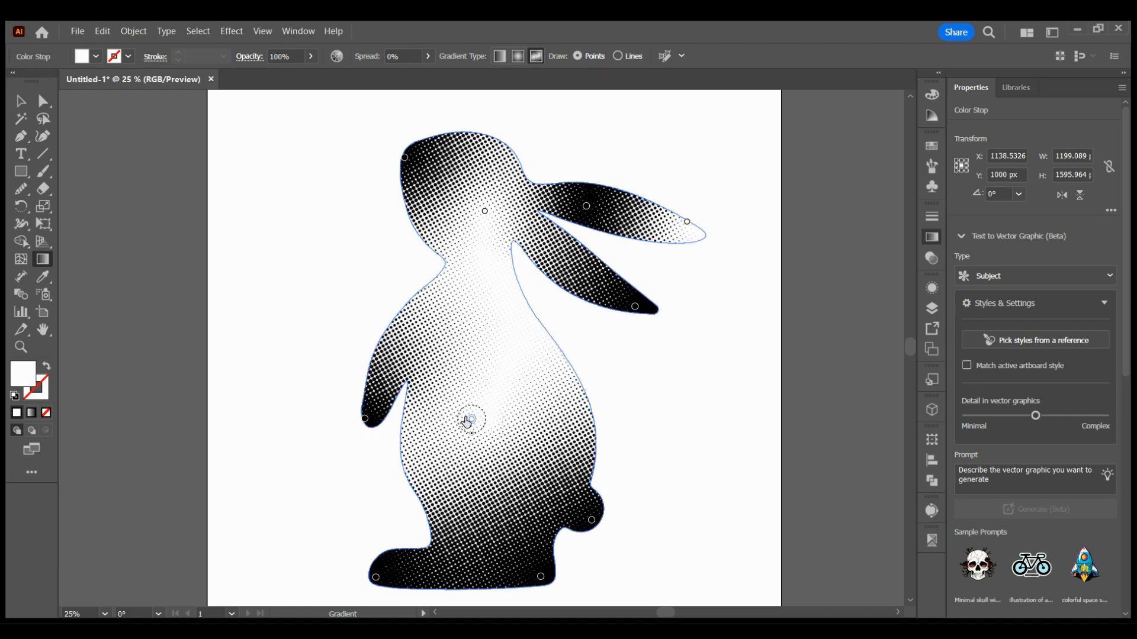
drag(483, 212, 483, 303)
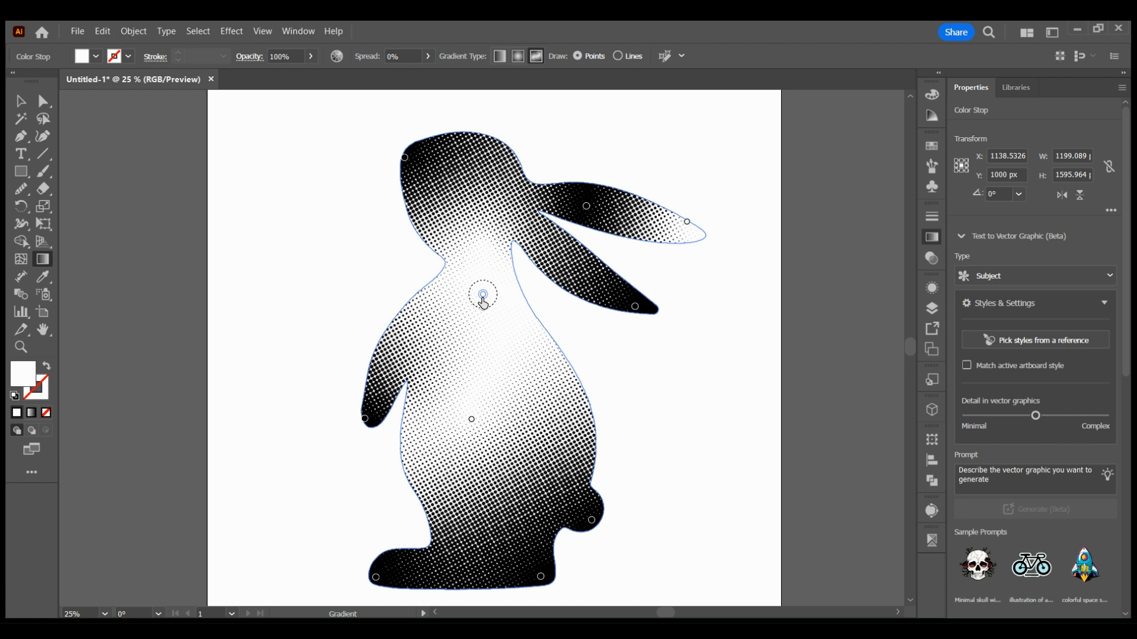
- Move the white ear stop to the very tip, and relocate the ear's black stop to the head's centre, recoloured white
click(685, 225)
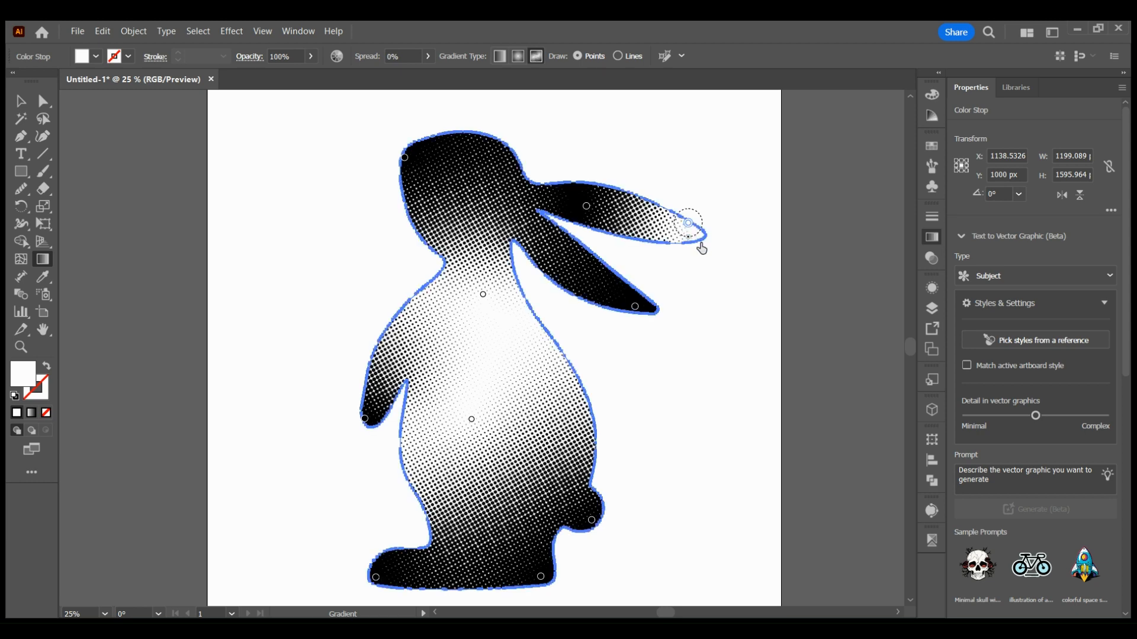
drag(688, 224, 701, 242)
click(585, 206)
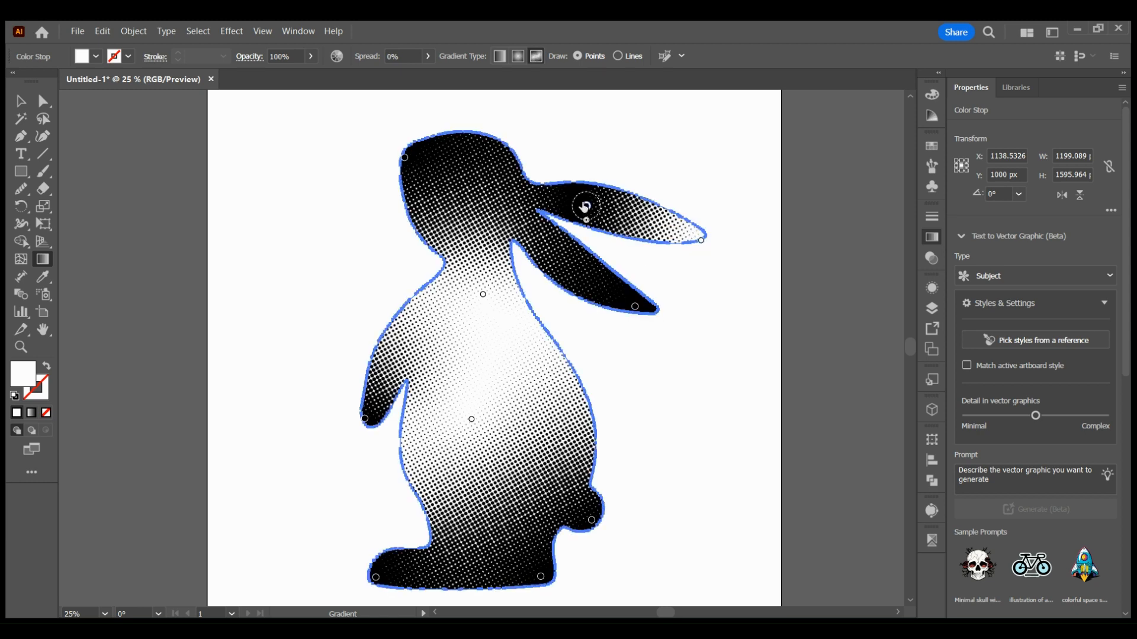
drag(585, 206, 480, 213)
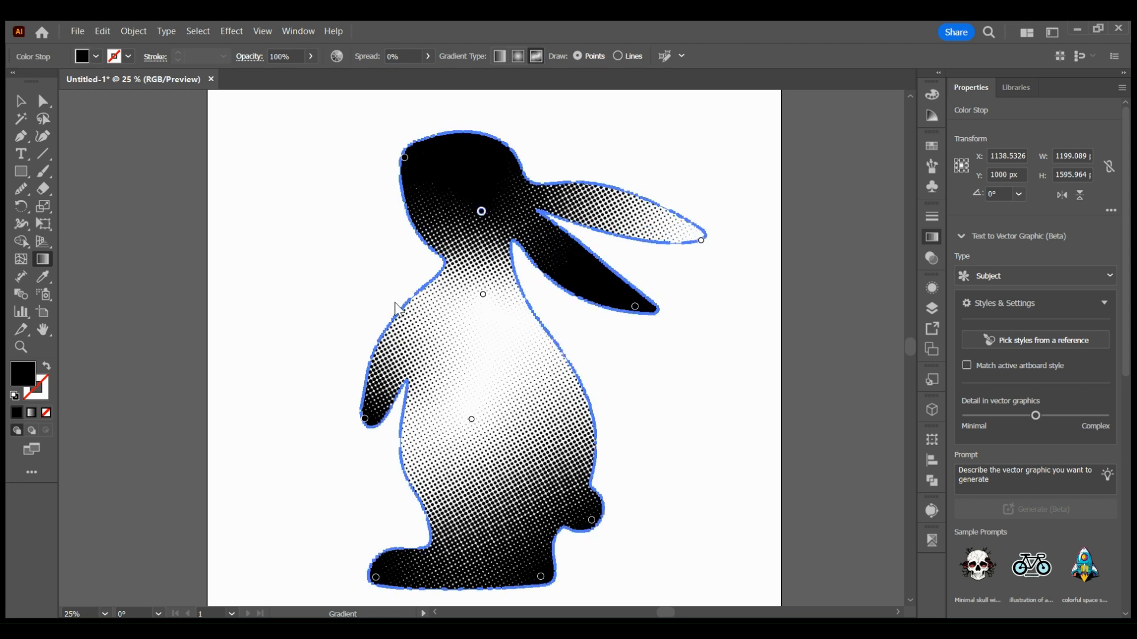
click(327, 341)
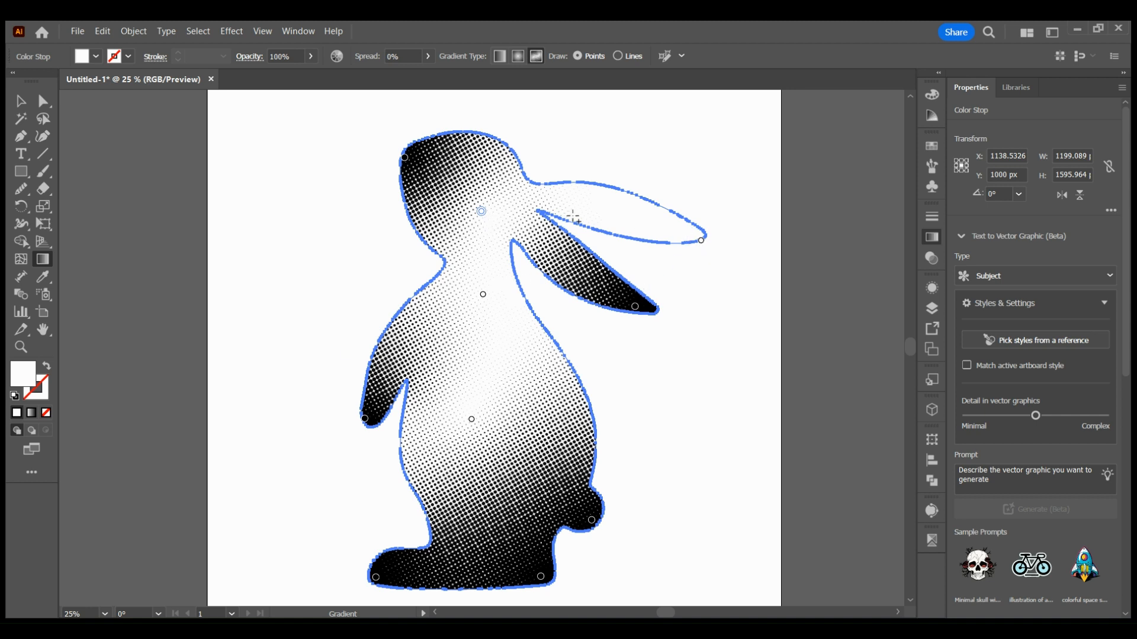
- Add a black colour stop in the middle of the upper ear and move the white belly stop towards the rabbit's back
click(609, 208)
click(448, 337)
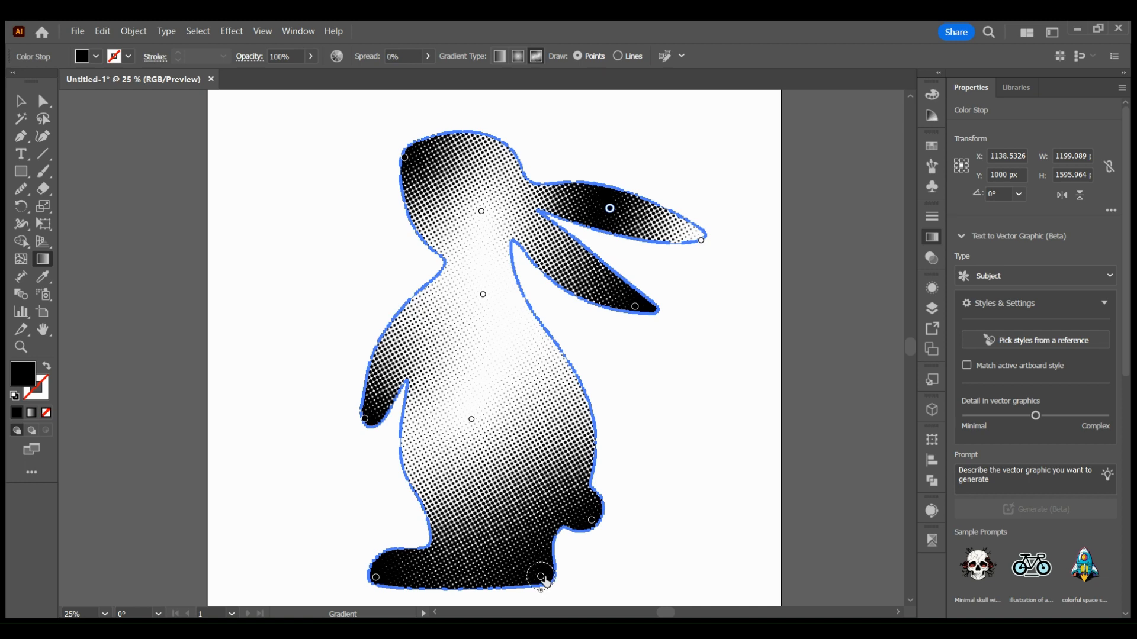
drag(472, 419, 532, 415)
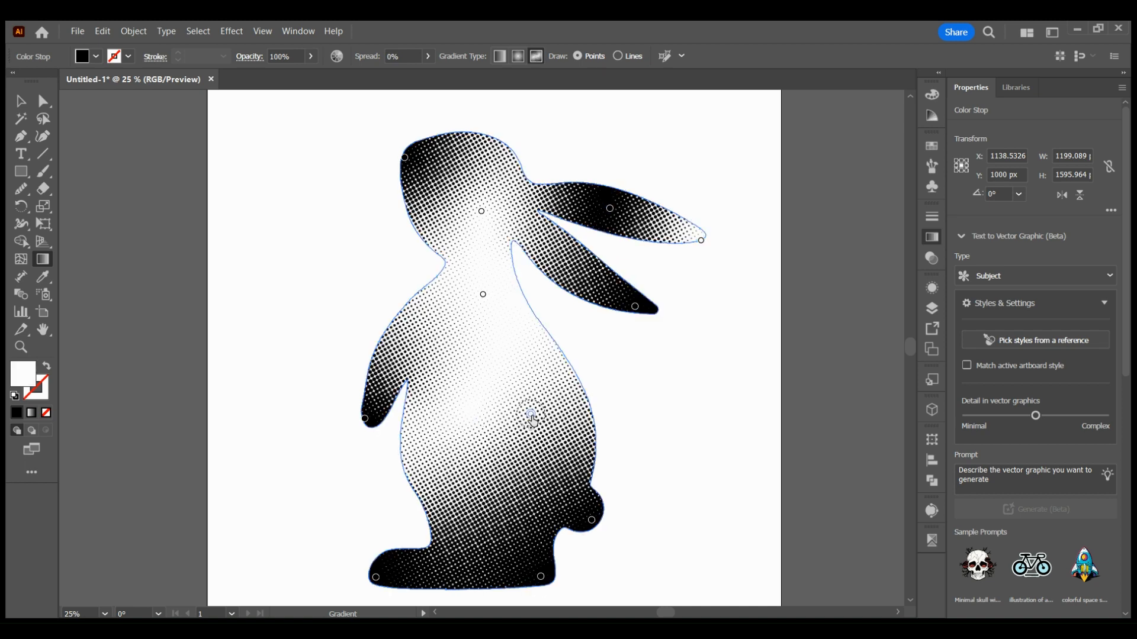
- Deselect the rabbit and examine its halftone fade into the white artboard, both up close and as a whole
alt+scroll(639, 408, down, 2)
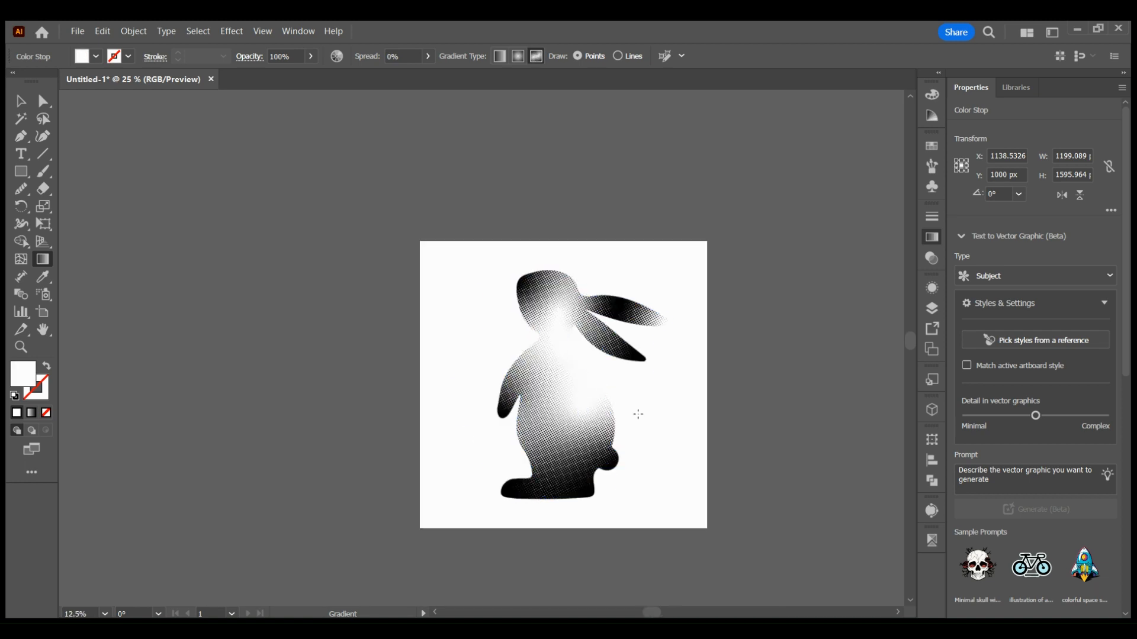
alt+scroll(681, 396, up, 3)
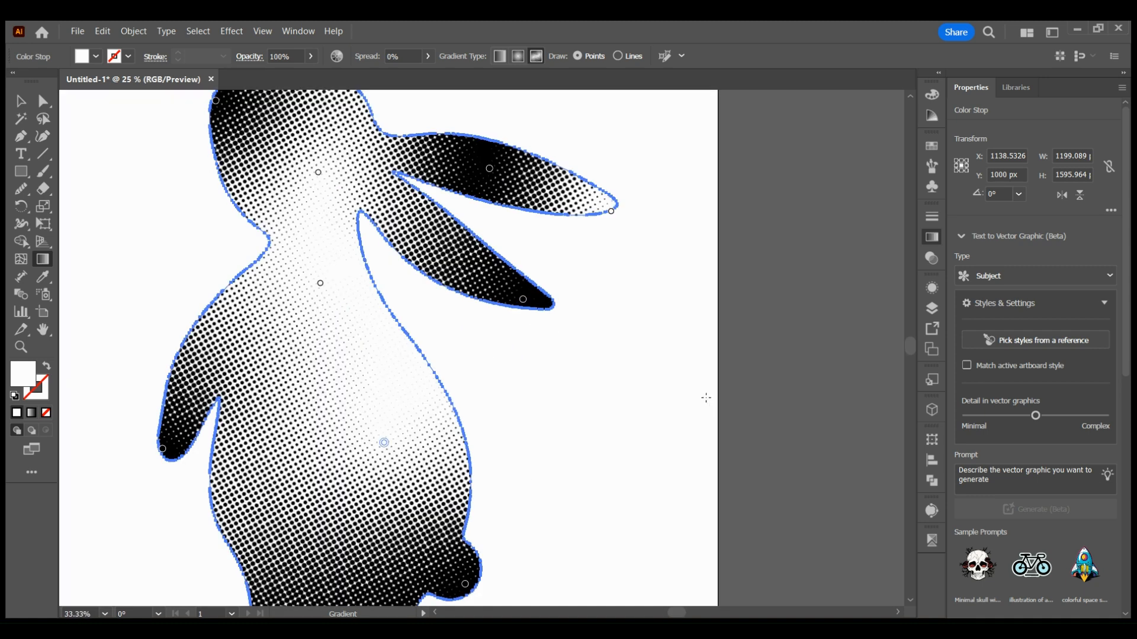
click(20, 101)
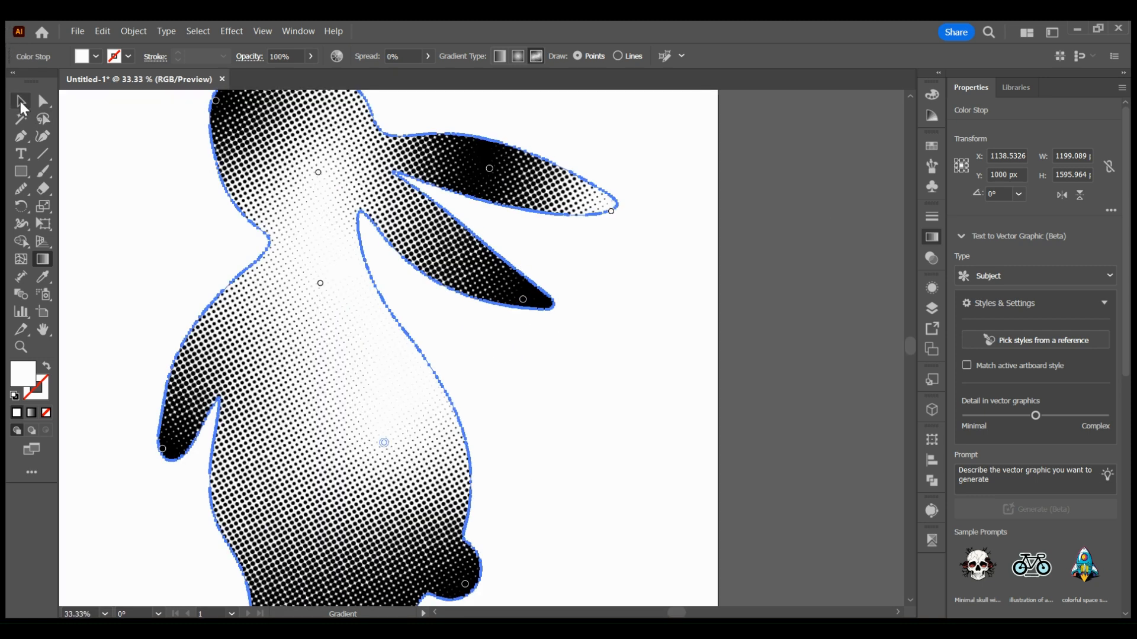
click(641, 413)
alt+scroll(644, 410, down, 1)
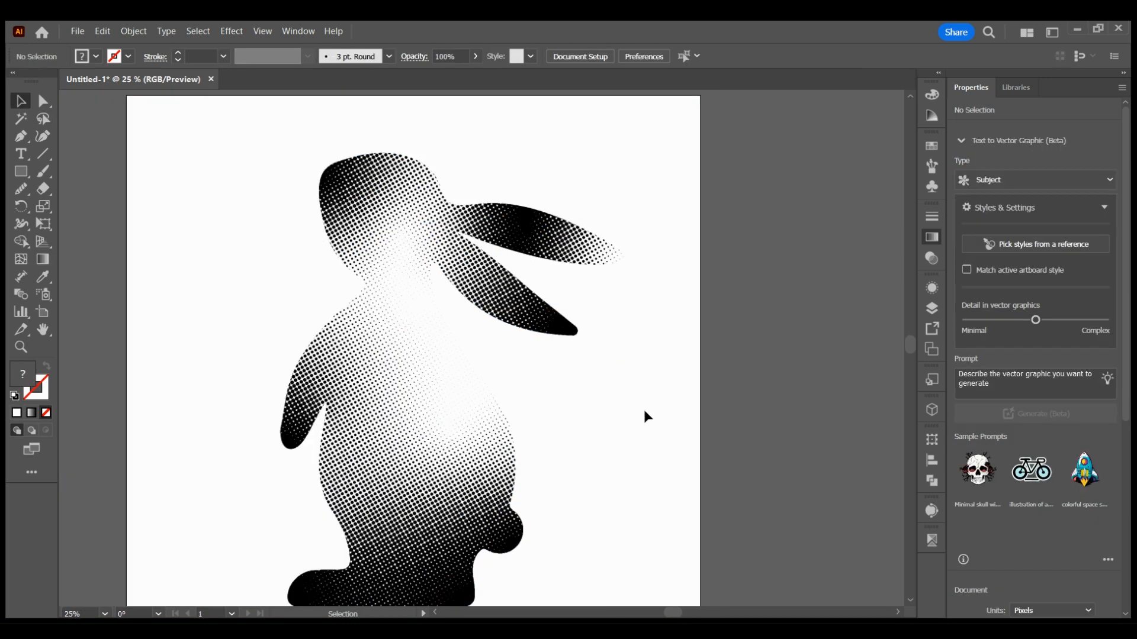
alt+scroll(646, 417, down, 1)
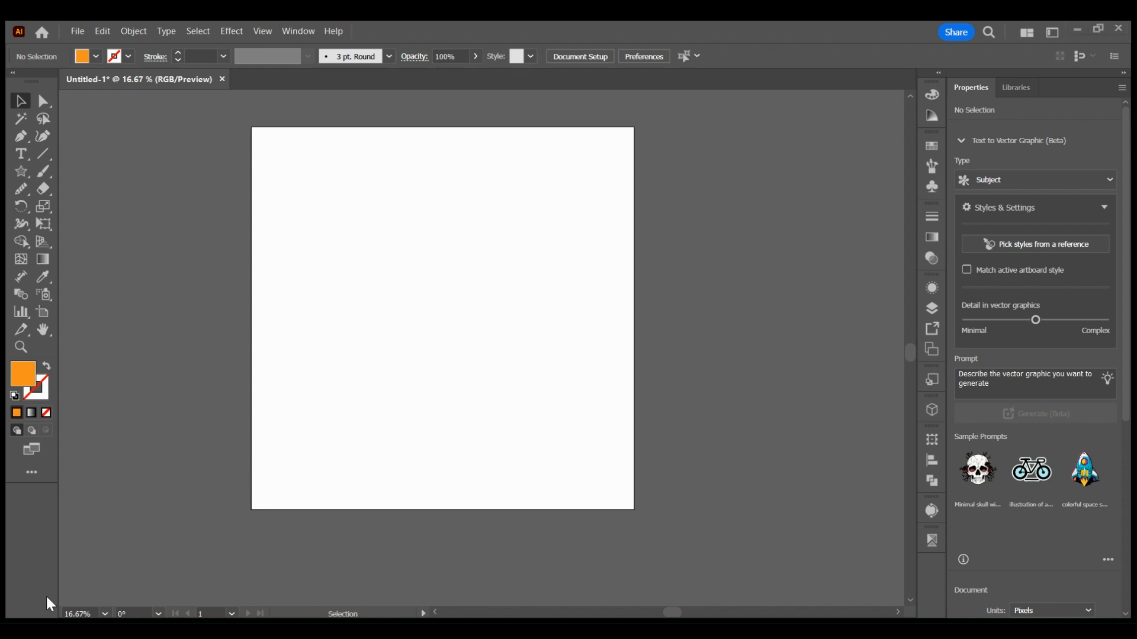
scroll(526, 276, up, 1)
scroll(527, 275, down, 1)
drag(440, 334, 476, 349)
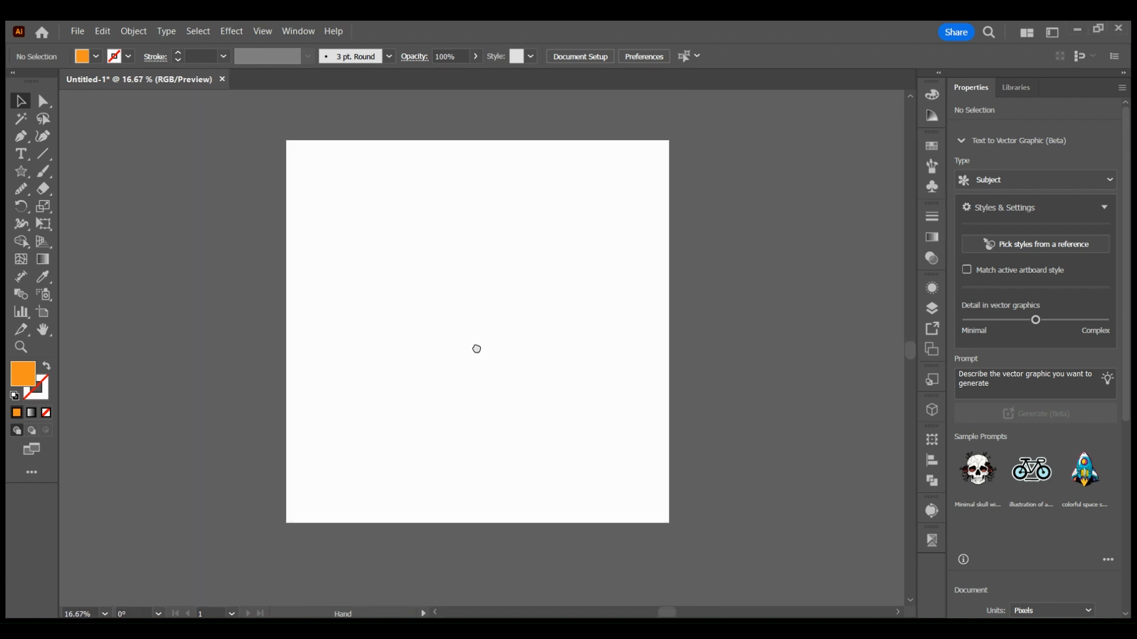
- Place a line of placeholder text left of the artboard's centre and enlarge it to about 171 pt
click(21, 154)
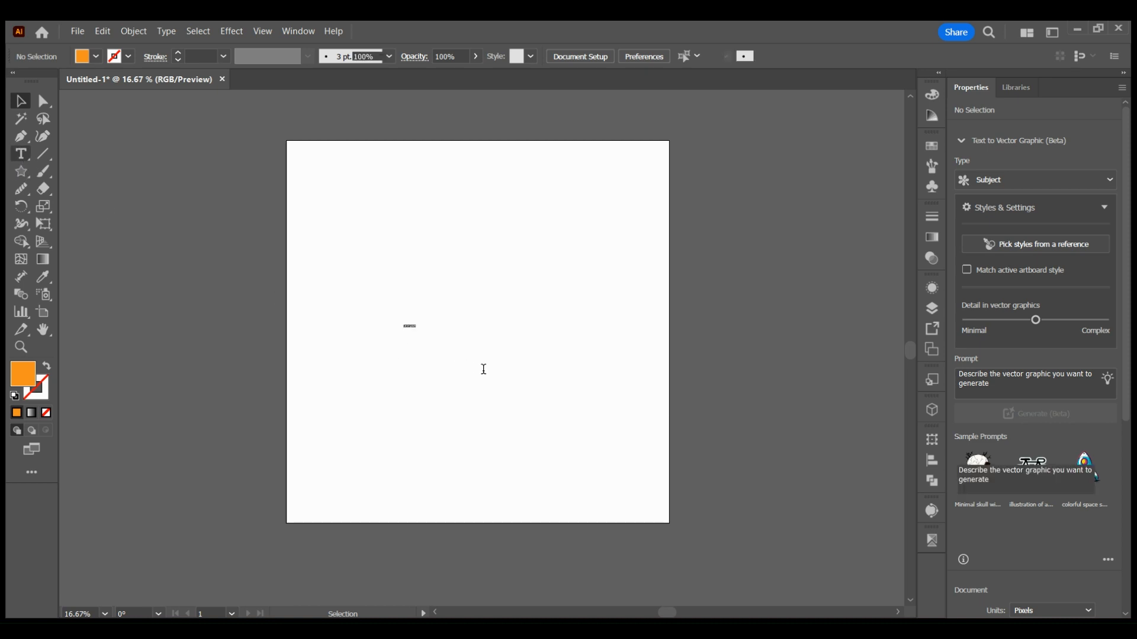
key(Escape)
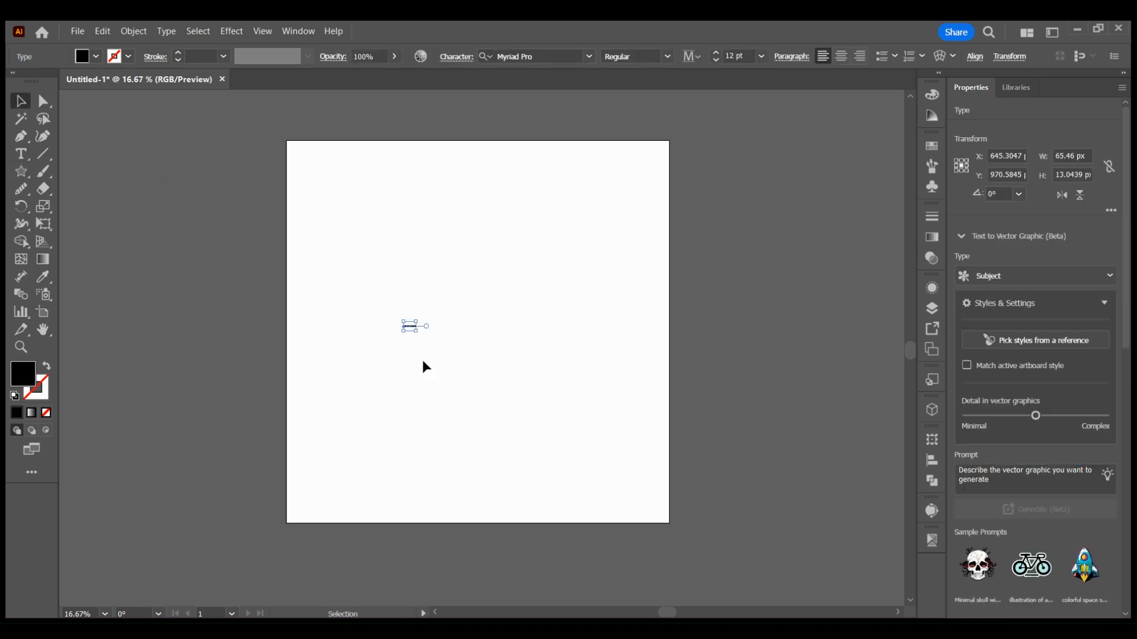
drag(420, 334, 582, 363)
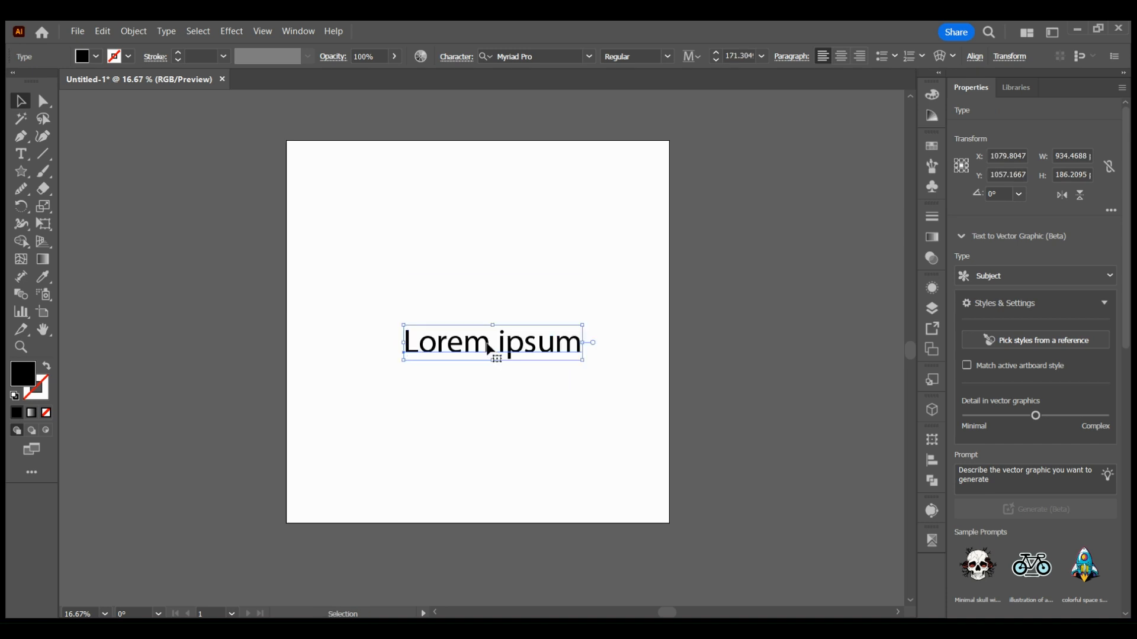
- Replace the placeholder text with "M", and enlarge the letter to about 640 pt while shifting it towards the upper left
double_click(484, 338)
key(ctrl+a)
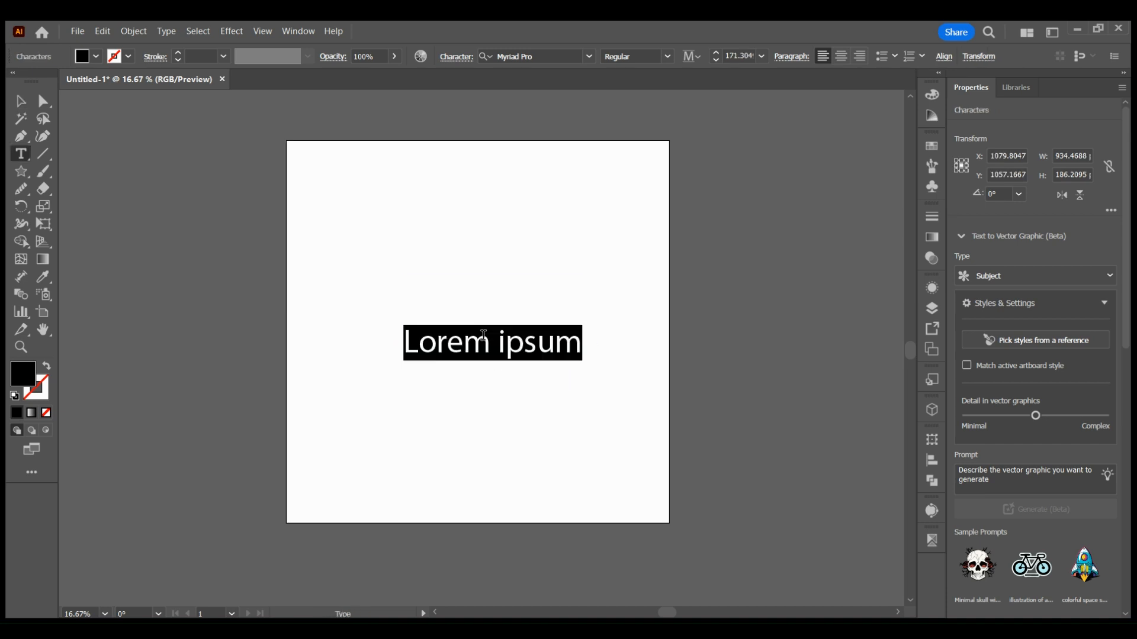
text(M)
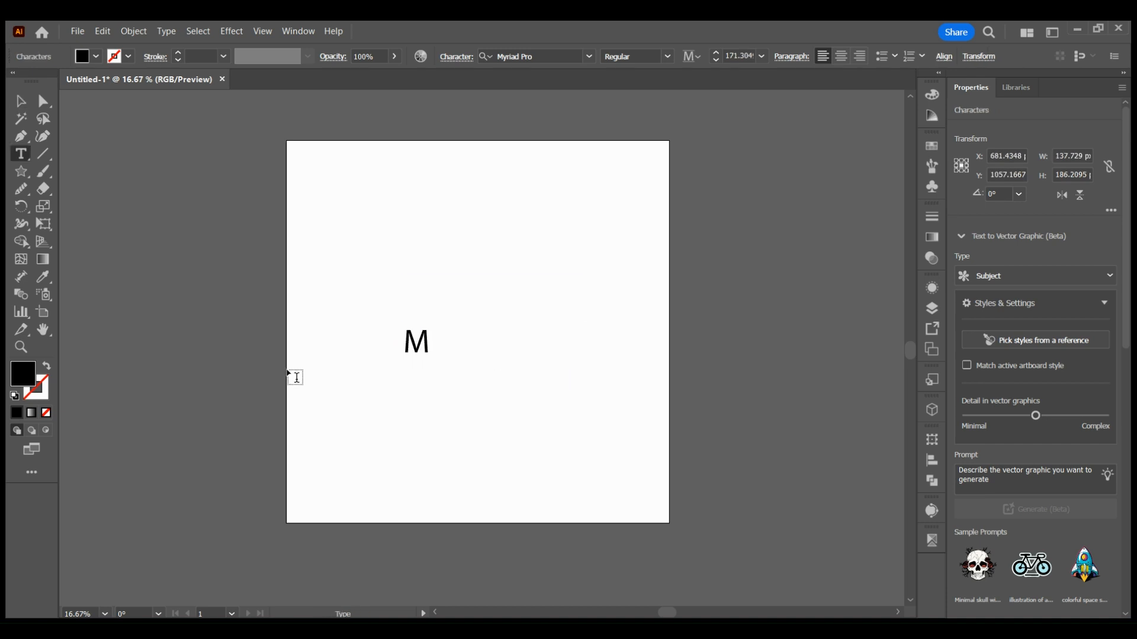
click(20, 101)
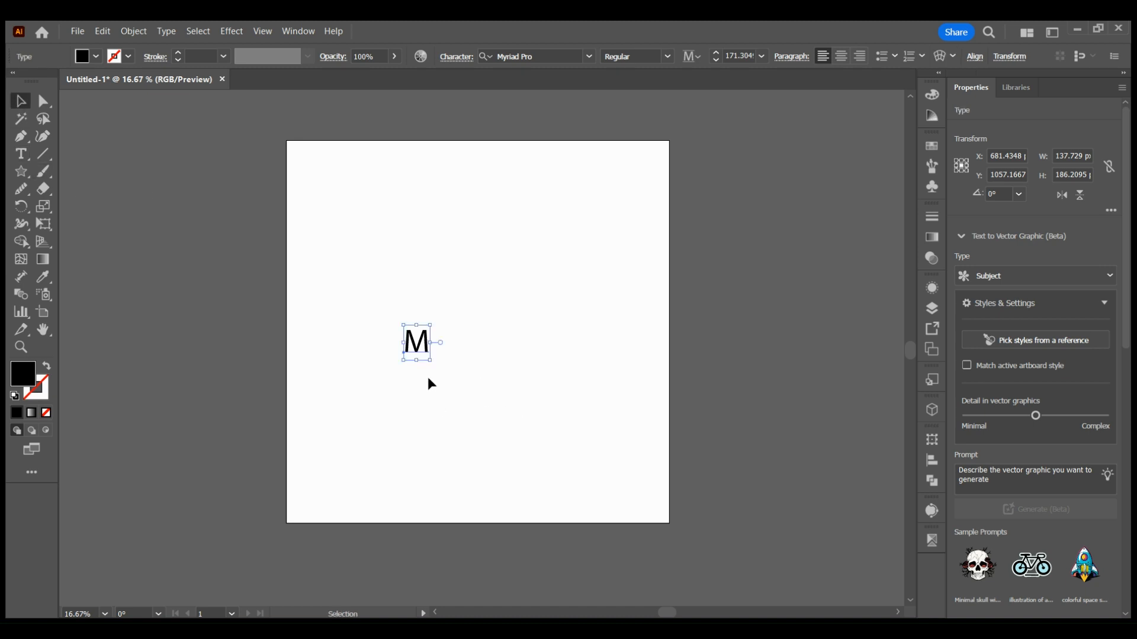
drag(430, 365, 504, 464)
drag(487, 392, 461, 368)
- Try the Nunito font on the letter M and preview its heavier weights
click(587, 58)
click(587, 58)
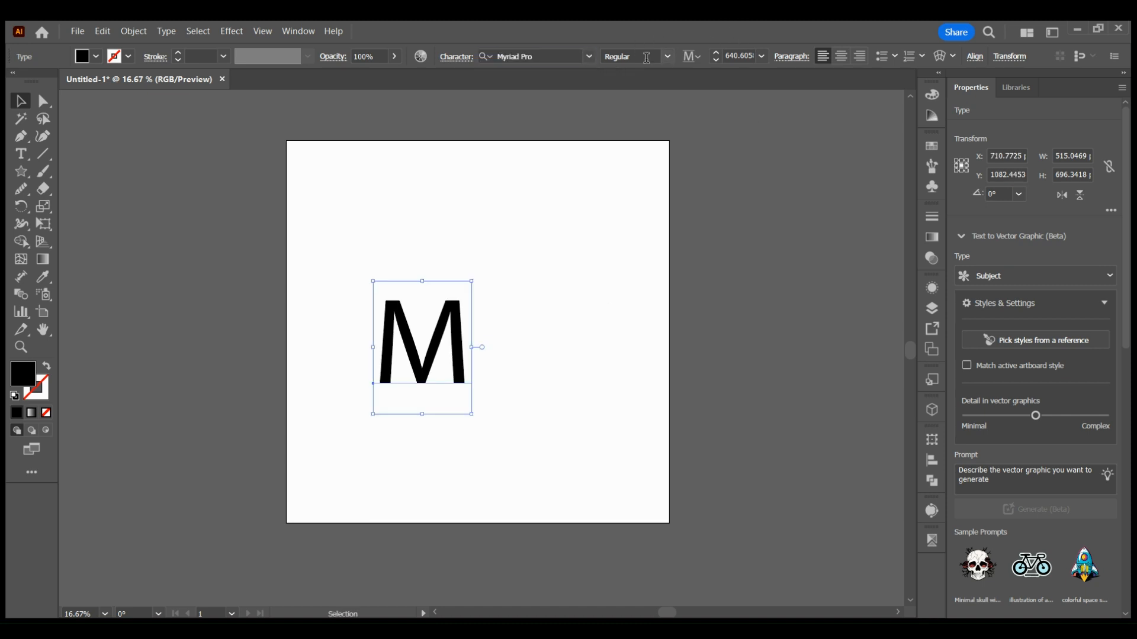
click(673, 54)
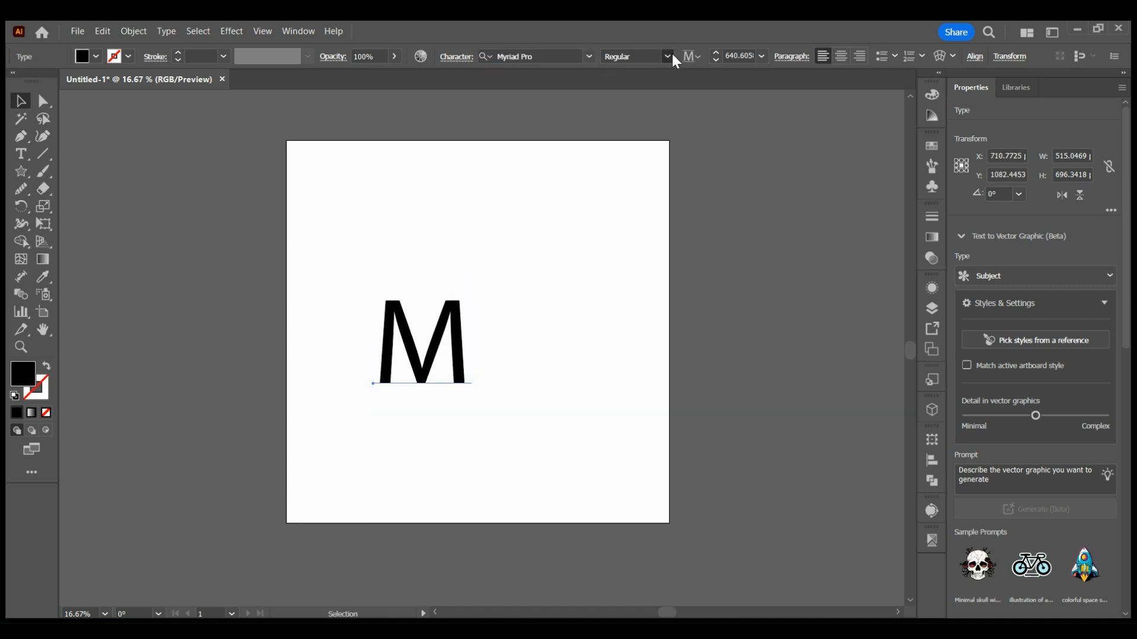
click(587, 58)
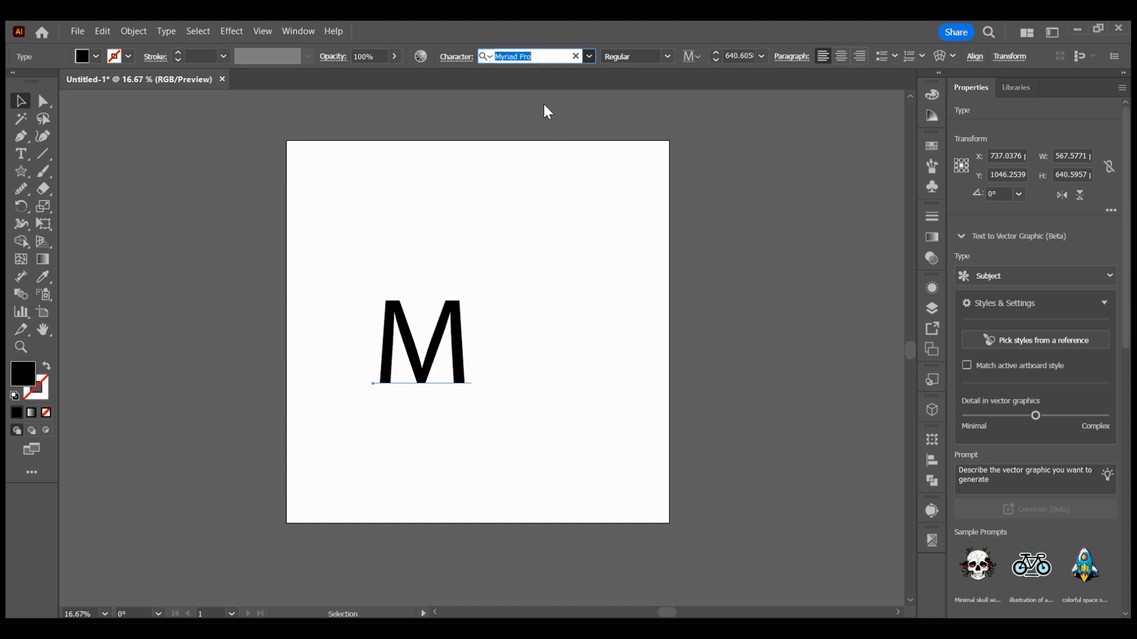
click(514, 319)
click(664, 54)
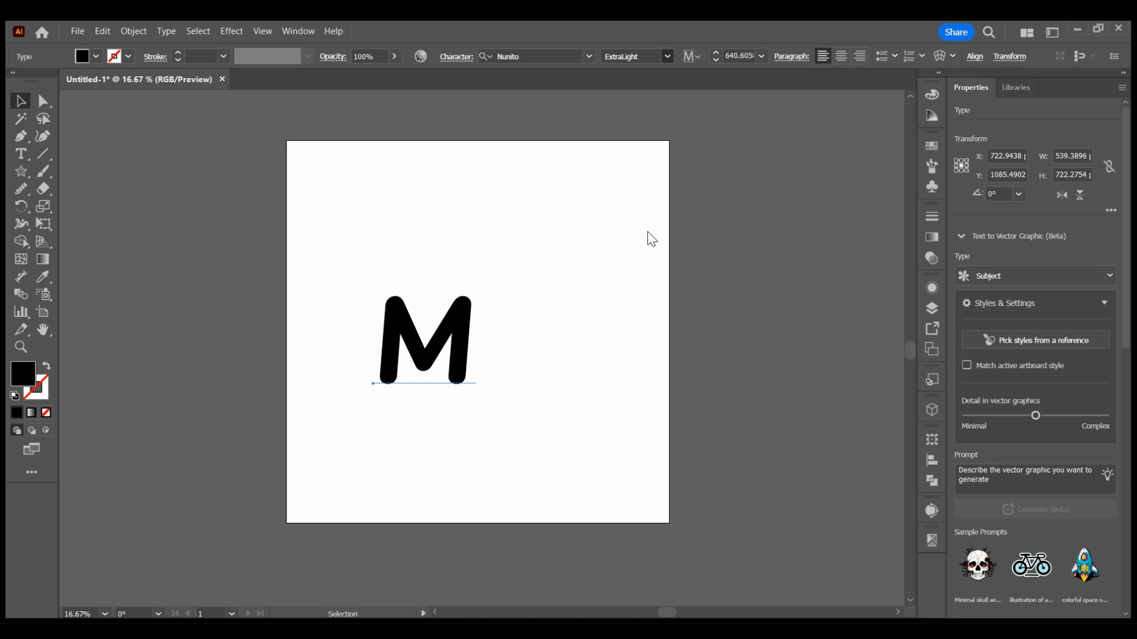
- Set the letter M in the Oswald font with the Medium weight
click(593, 57)
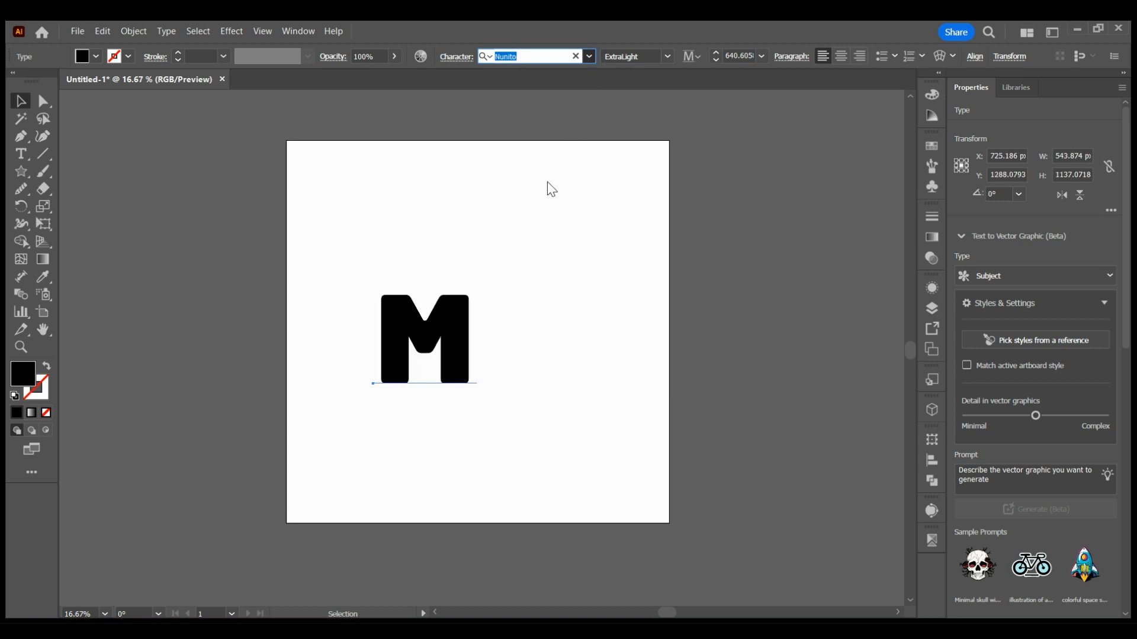
click(521, 337)
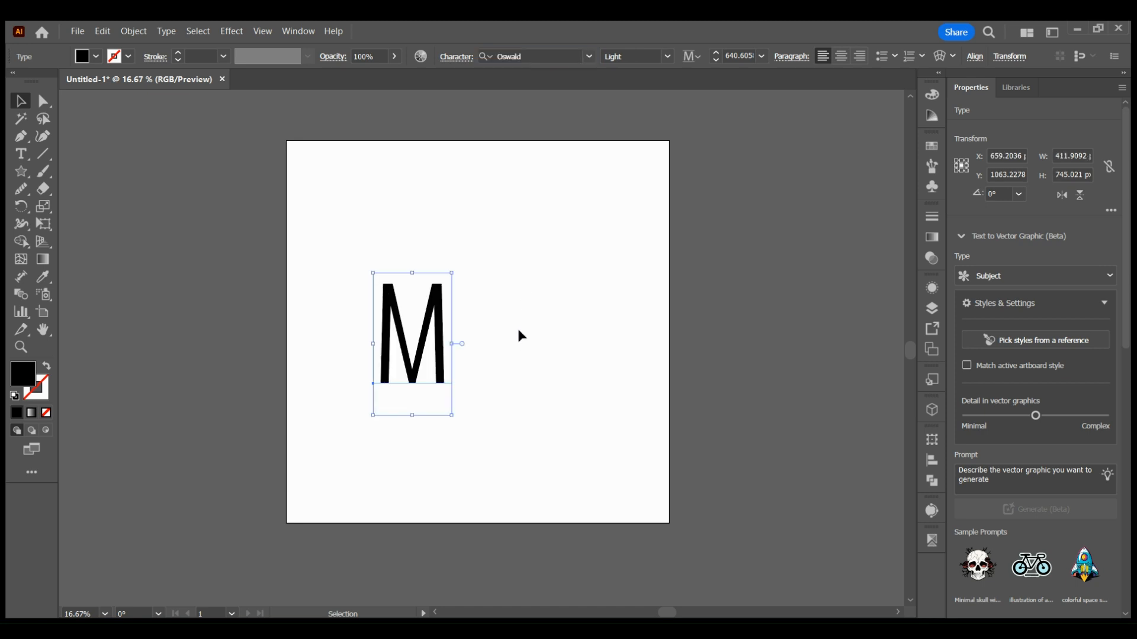
click(666, 57)
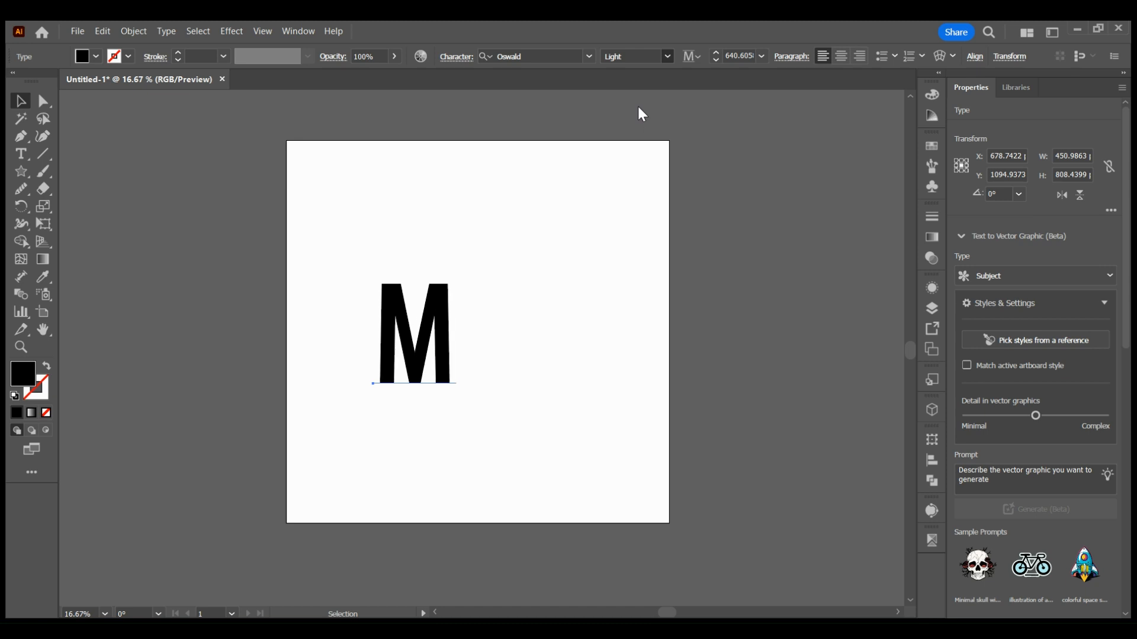
click(640, 107)
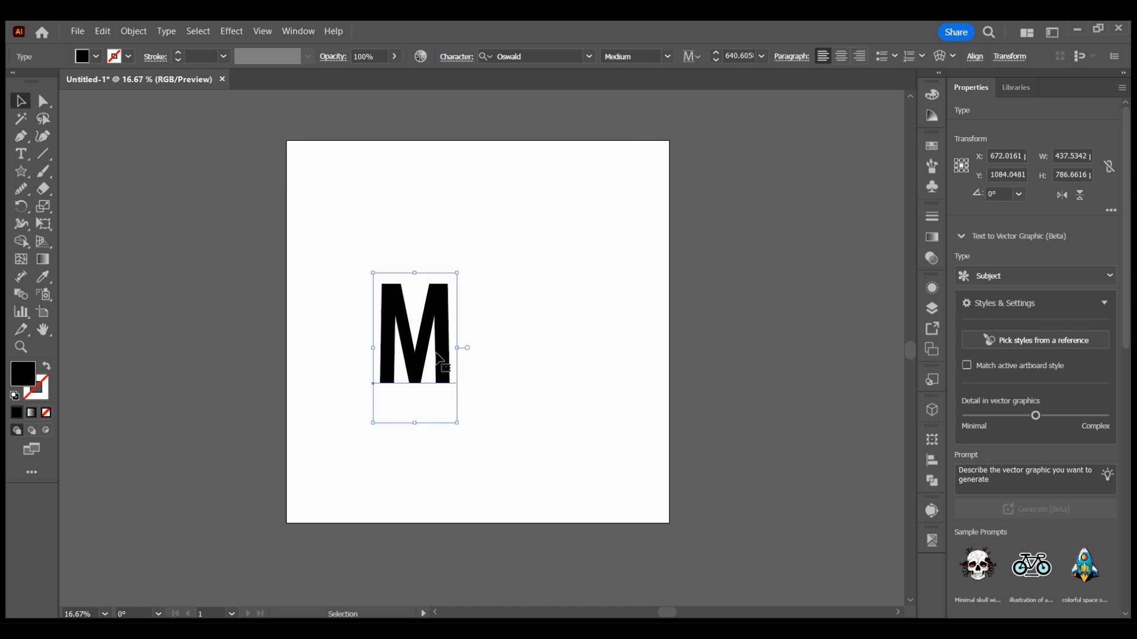
- Increase the M's horizontal scale to widen the letter while keeping its height
click(1123, 453)
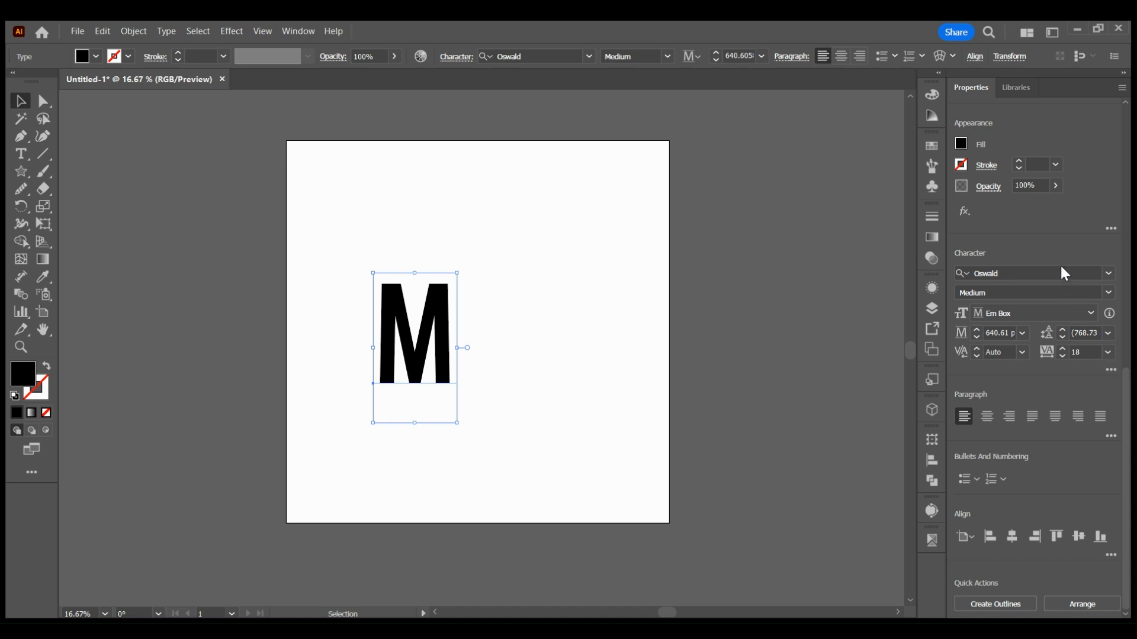
click(1062, 234)
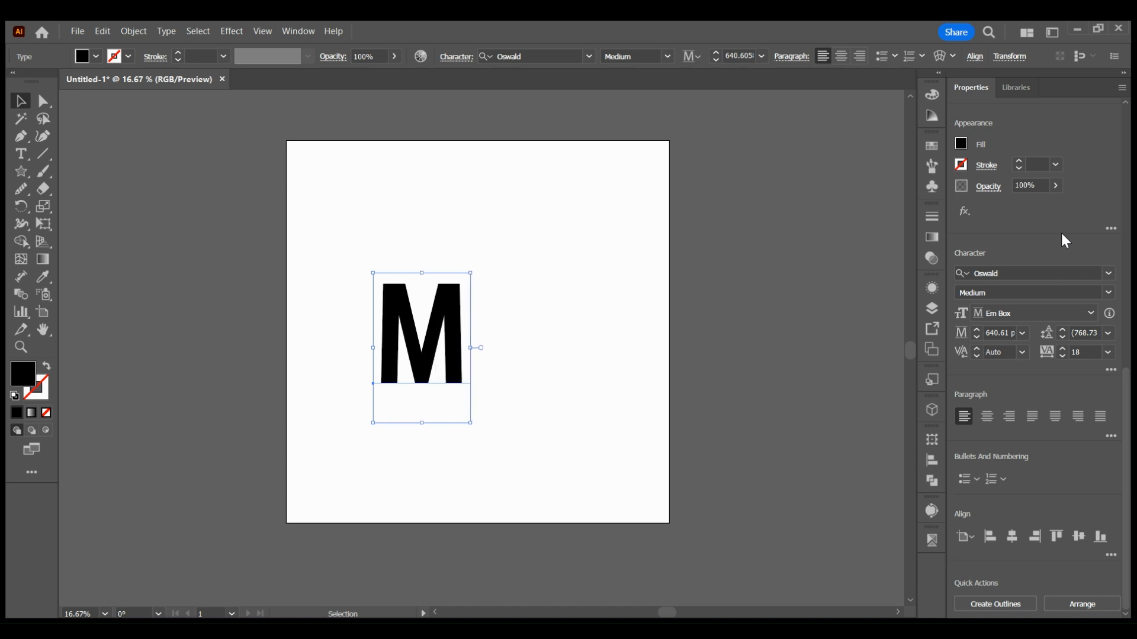
click(1061, 234)
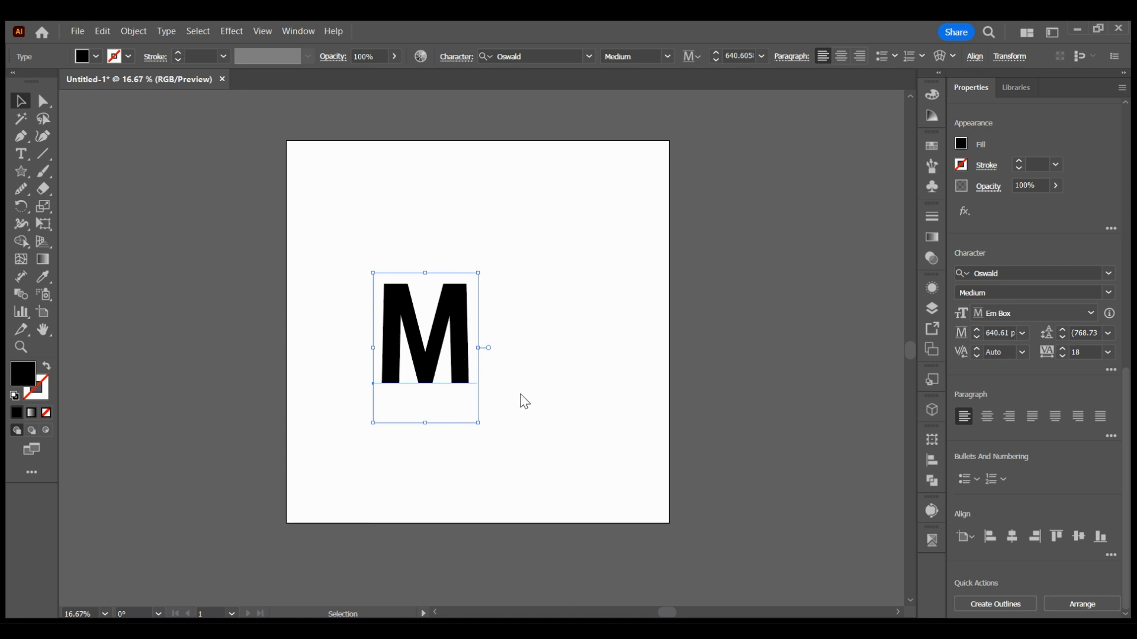
- Convert the M to outlines with a tan fill and shift it slightly to the right and down
key(ctrl+shift+o)
click(536, 409)
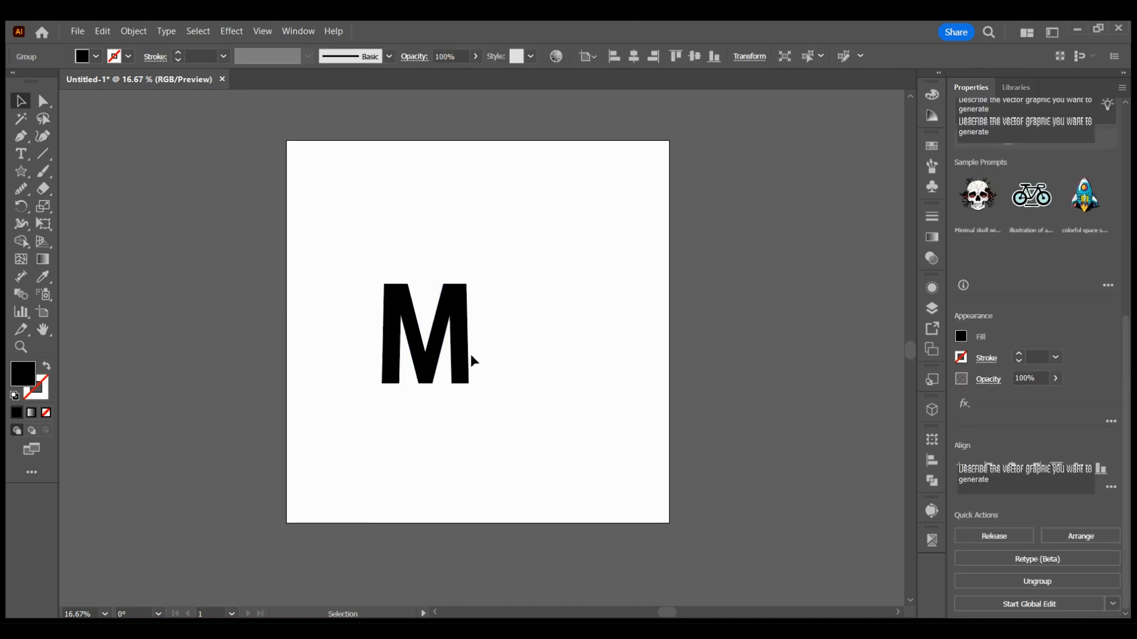
mouse_move(470, 355)
mouse_down()
mouse_move(495, 374)
mouse_move(476, 363)
mouse_up()
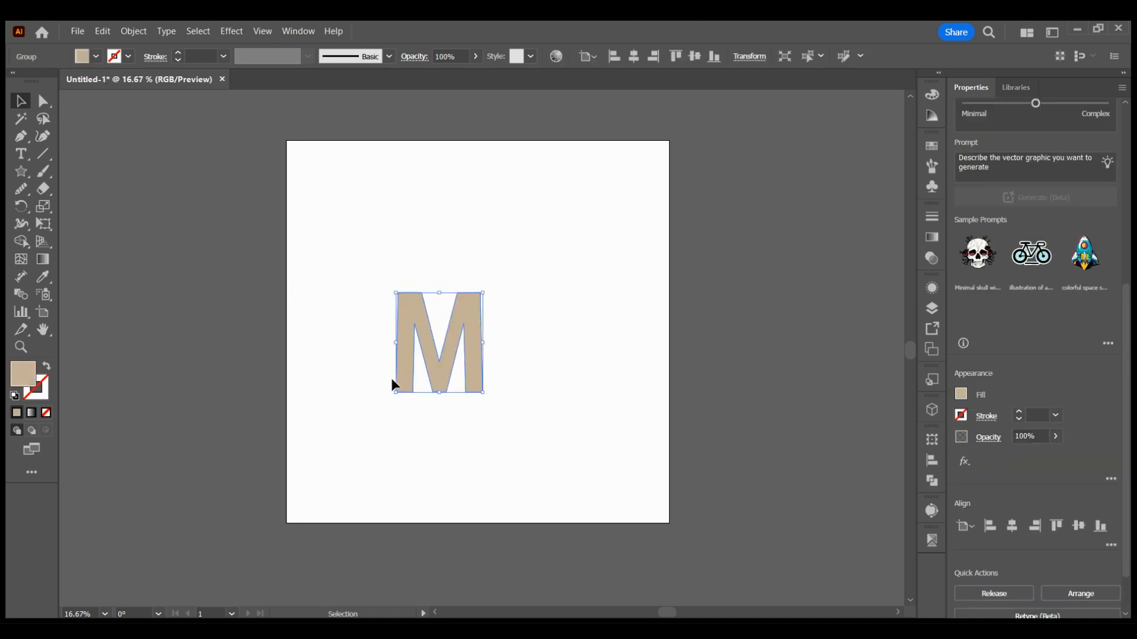
click(520, 425)
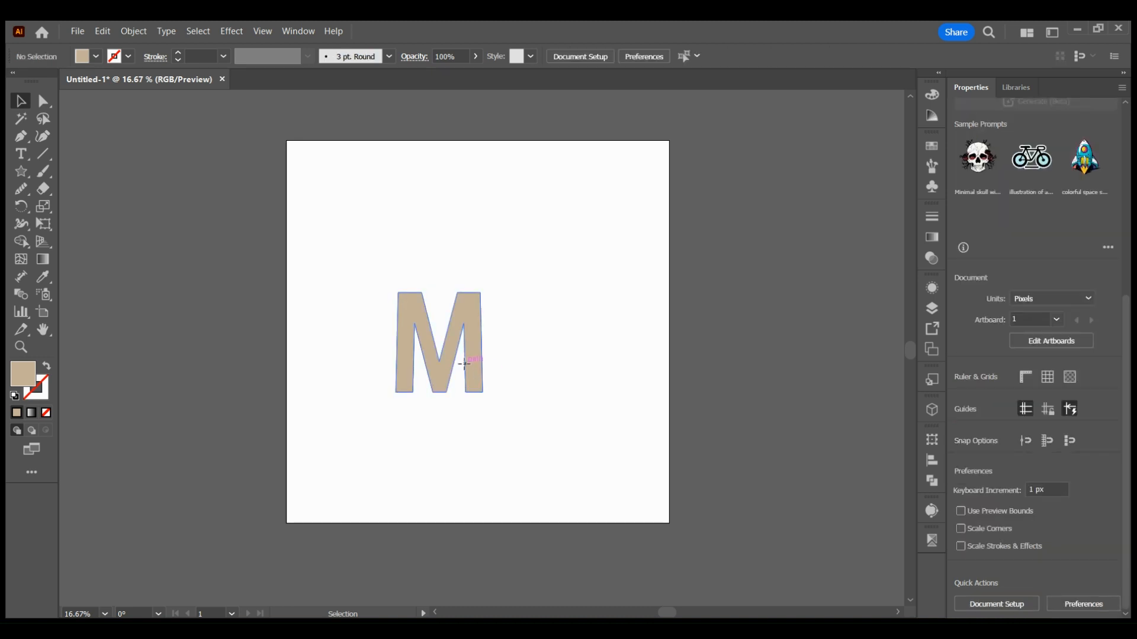
drag(465, 365, 464, 373)
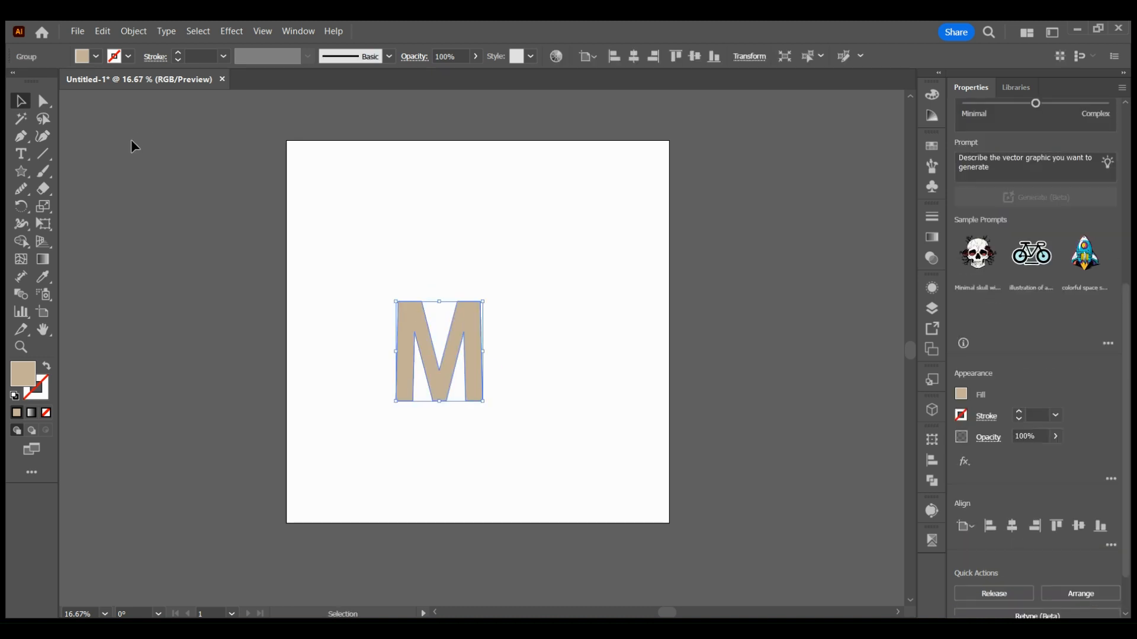
key(m)
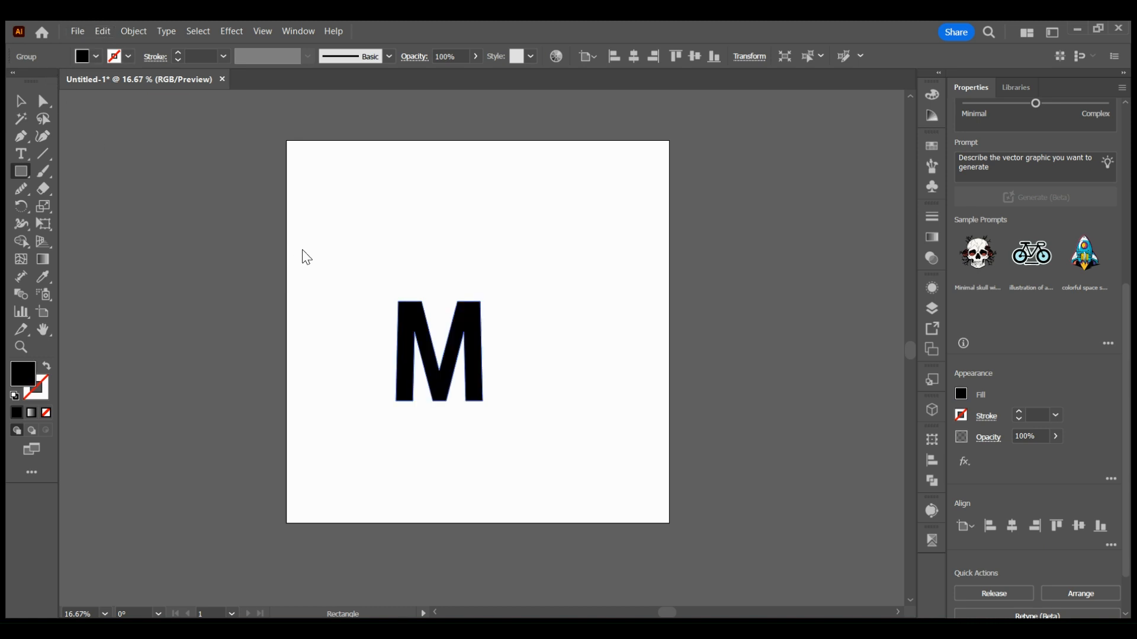
key(ctrl)
key(ctrl)
key(ctrl+z)
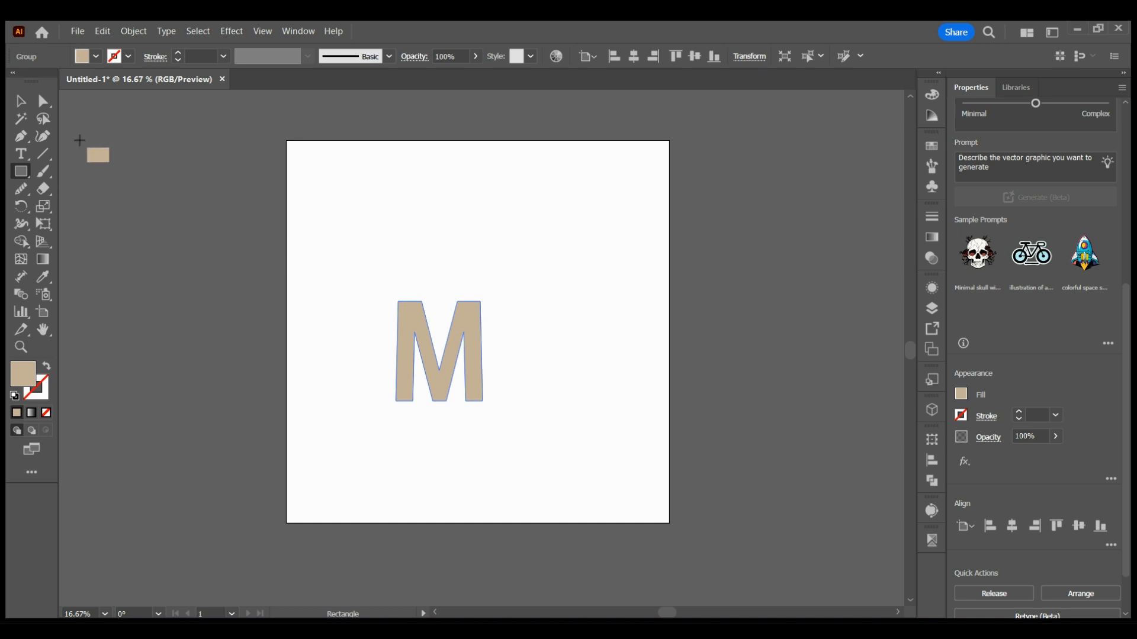
- Deselect the M and draw a wide black rectangle without stroke, starting above its left edge and covering its upper half
click(24, 105)
click(330, 236)
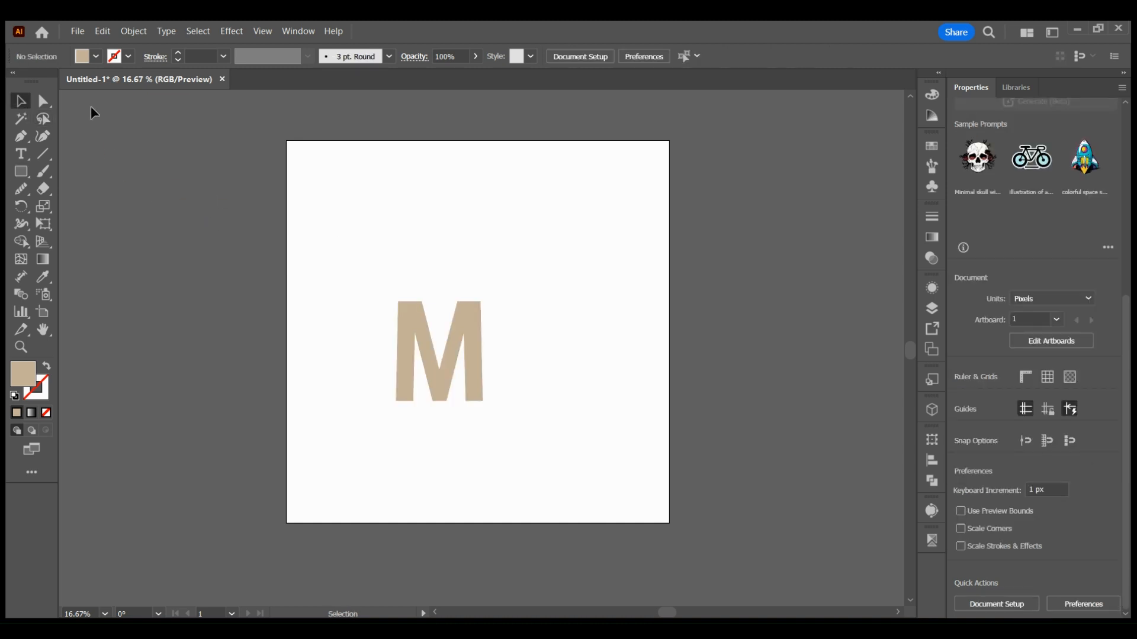
click(21, 173)
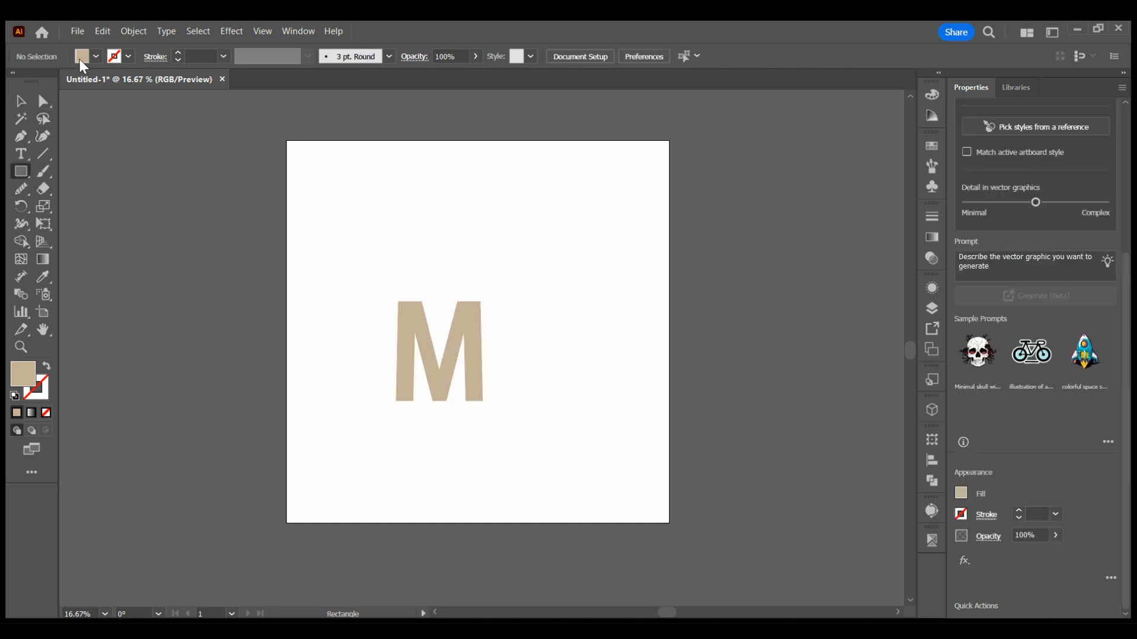
click(42, 89)
click(389, 272)
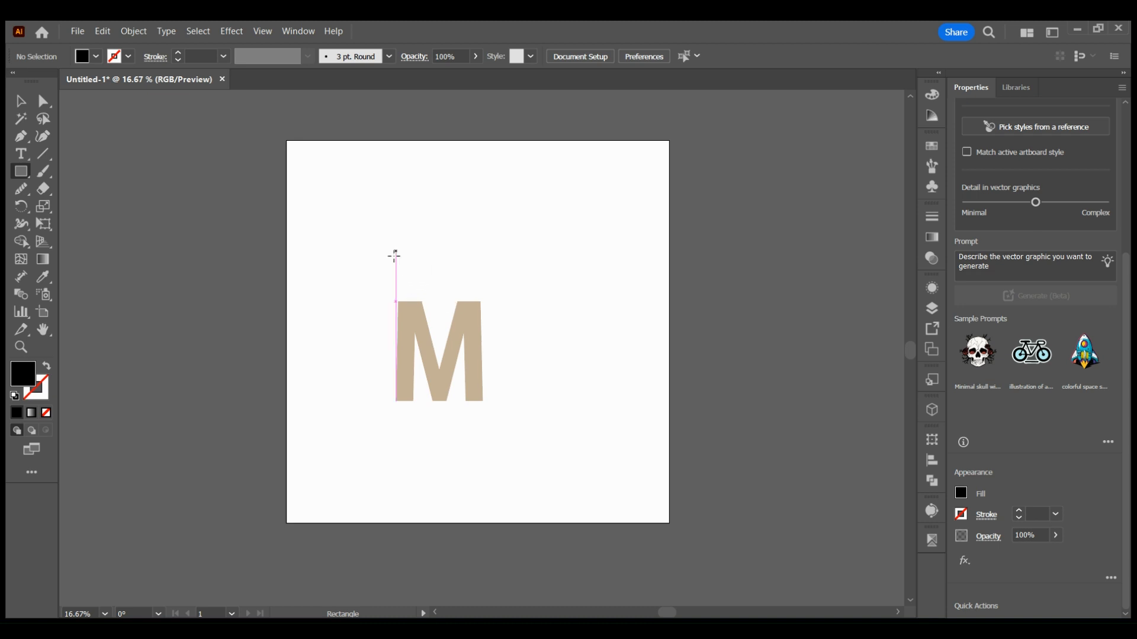
mouse_move(396, 251)
mouse_down()
mouse_move(497, 320)
mouse_move(606, 361)
mouse_up()
key(v)
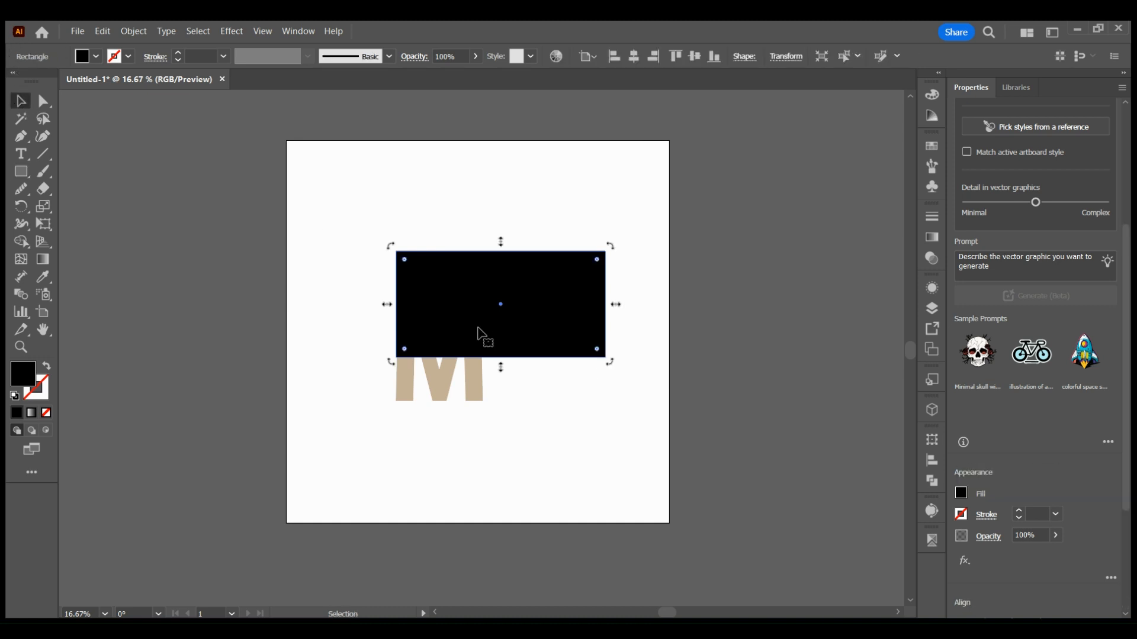
- Bring the tan M in front of the black rectangle and move it about 110 px right and 21 px up
click(474, 393)
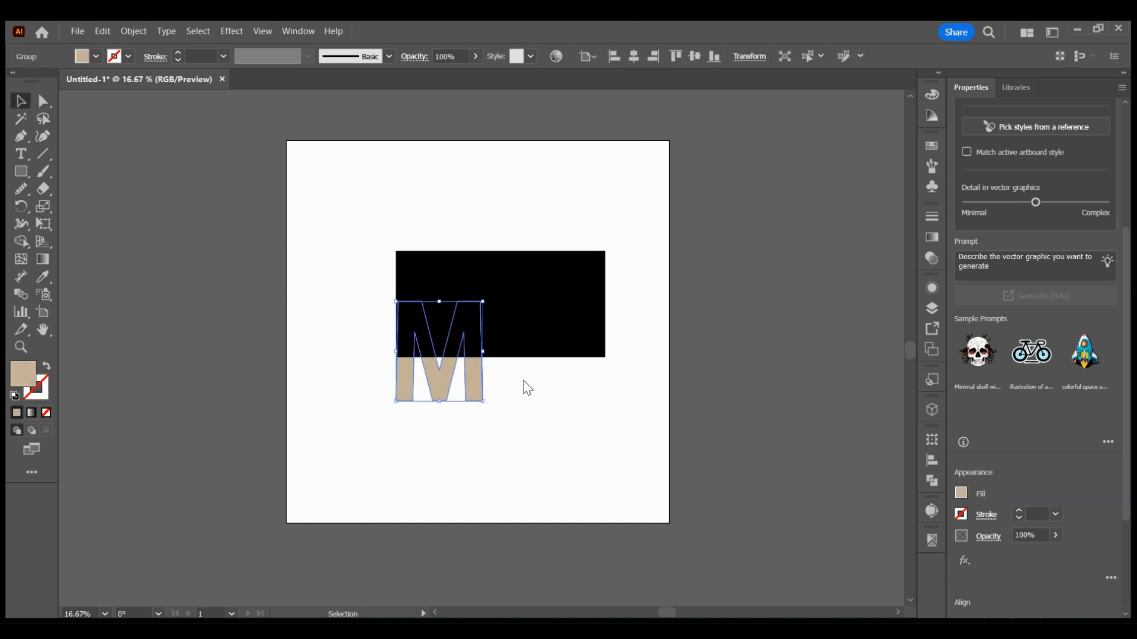
click(652, 322)
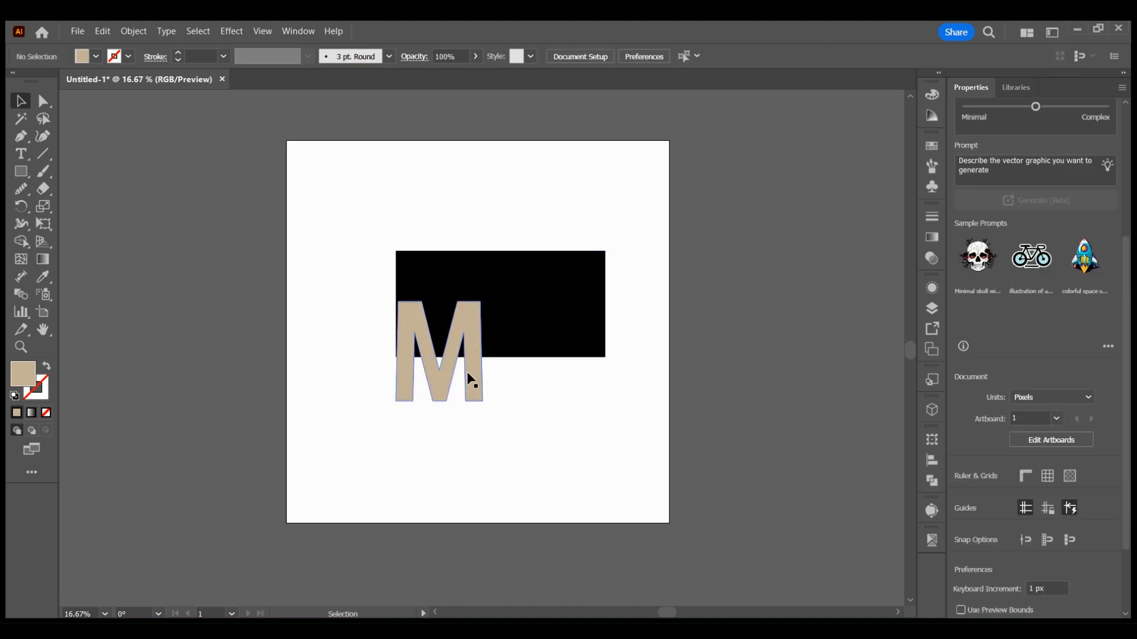
drag(467, 372, 489, 374)
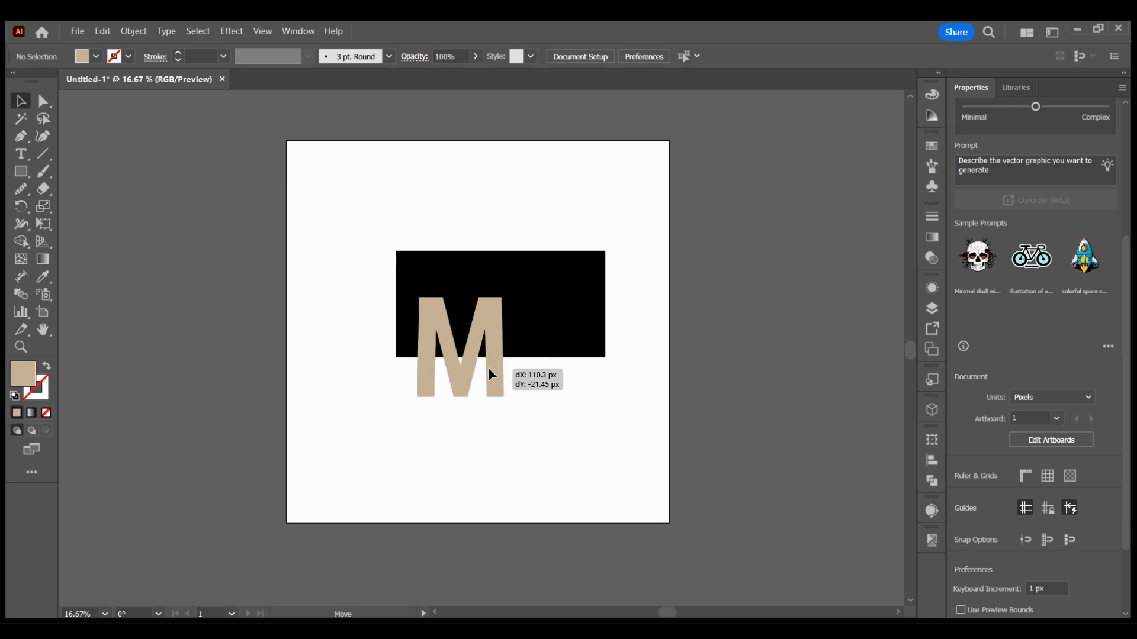
drag(489, 374, 489, 375)
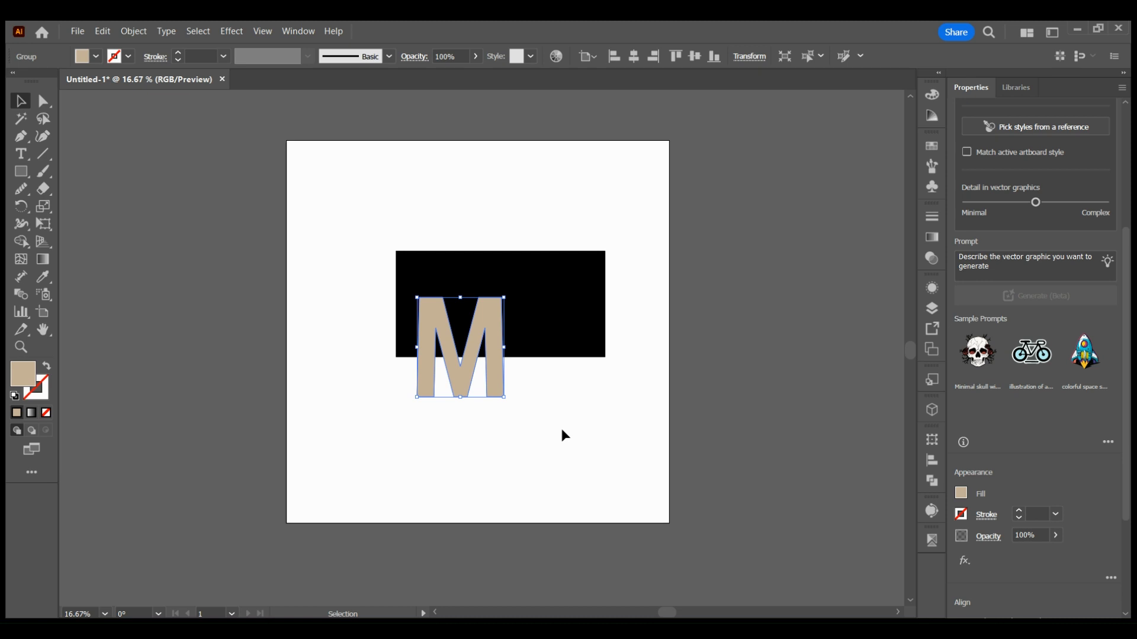
- Move only the M's upper-left anchor point about 125 px left, close to the black rectangle's left edge
click(43, 101)
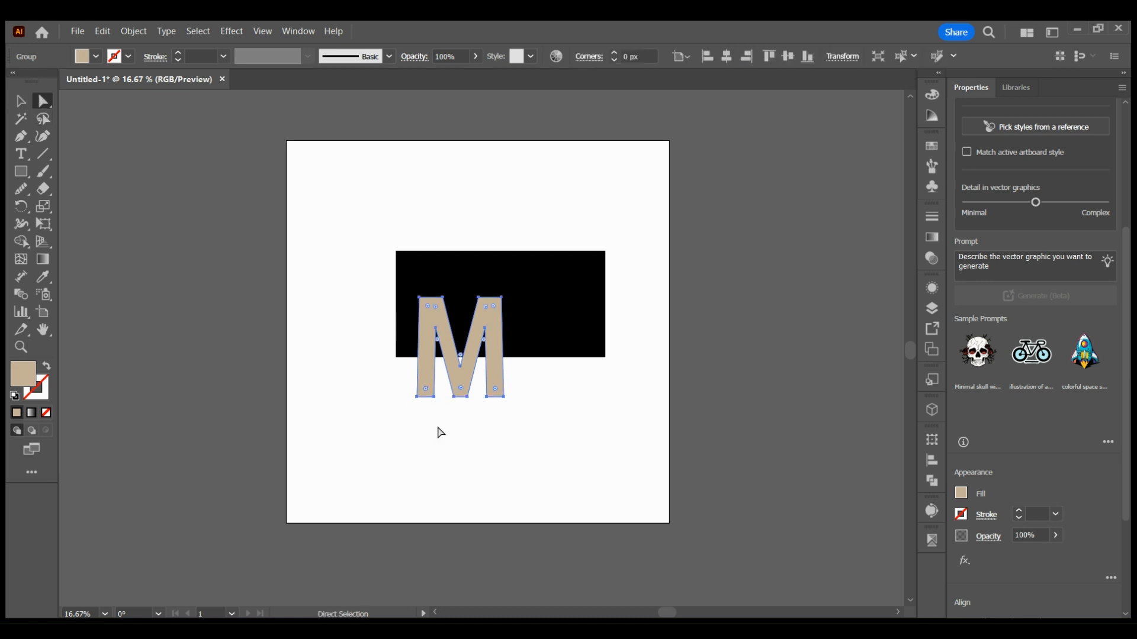
click(417, 399)
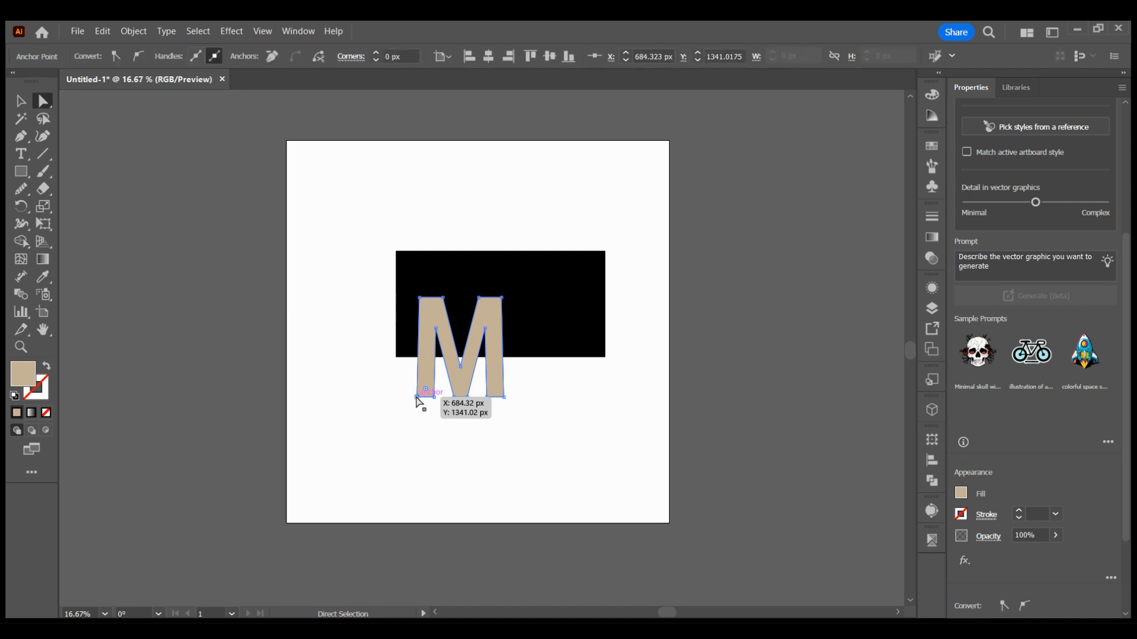
shift+click(420, 298)
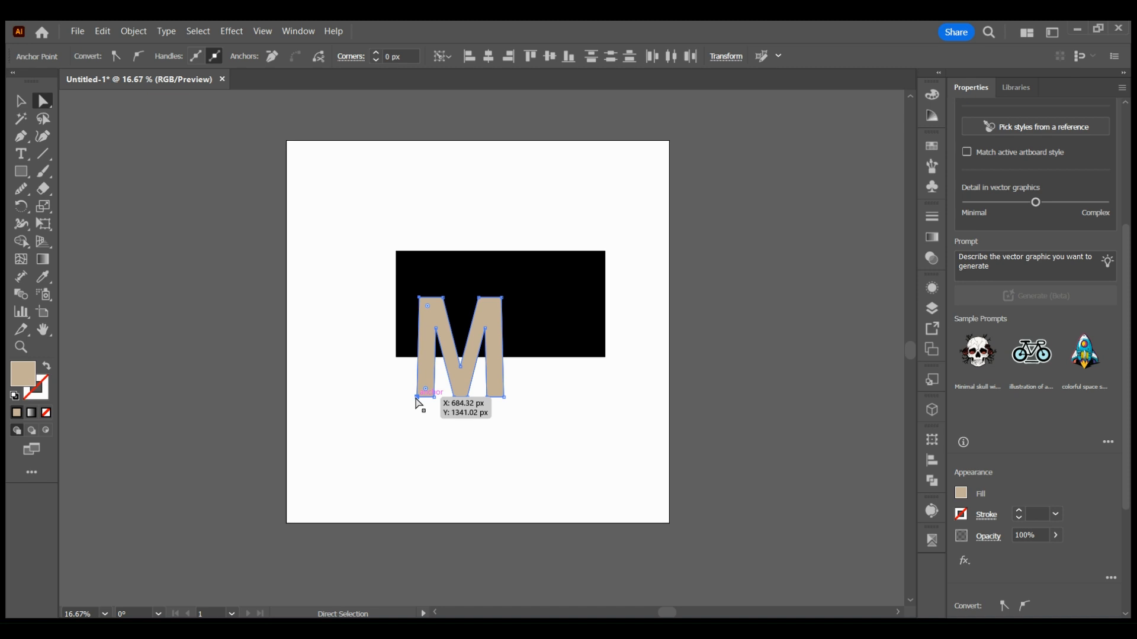
click(417, 399)
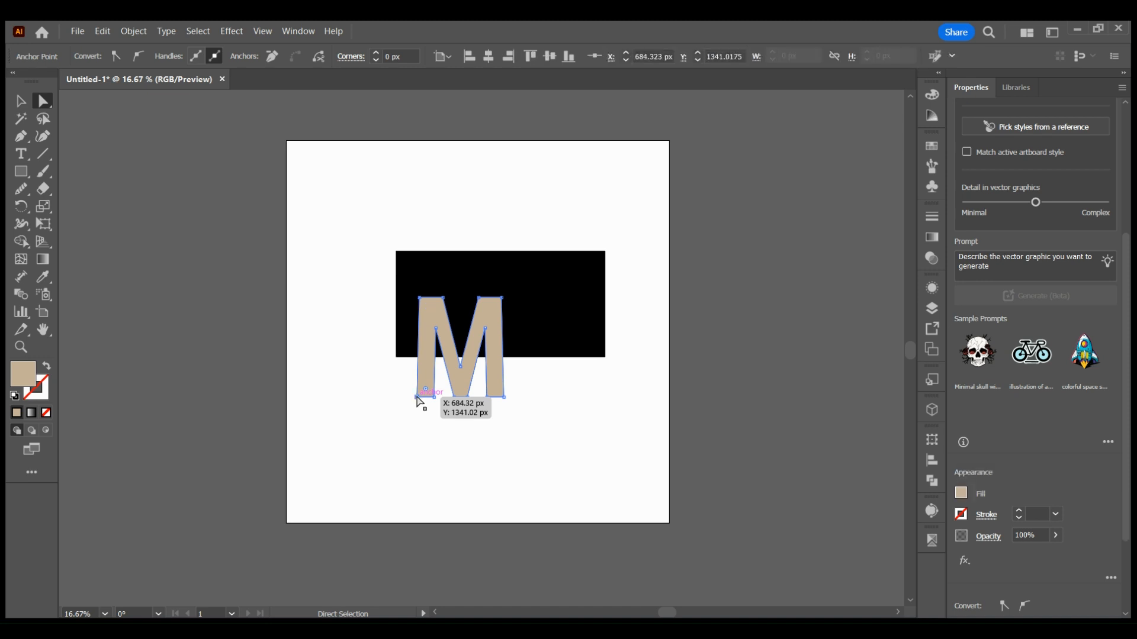
click(420, 431)
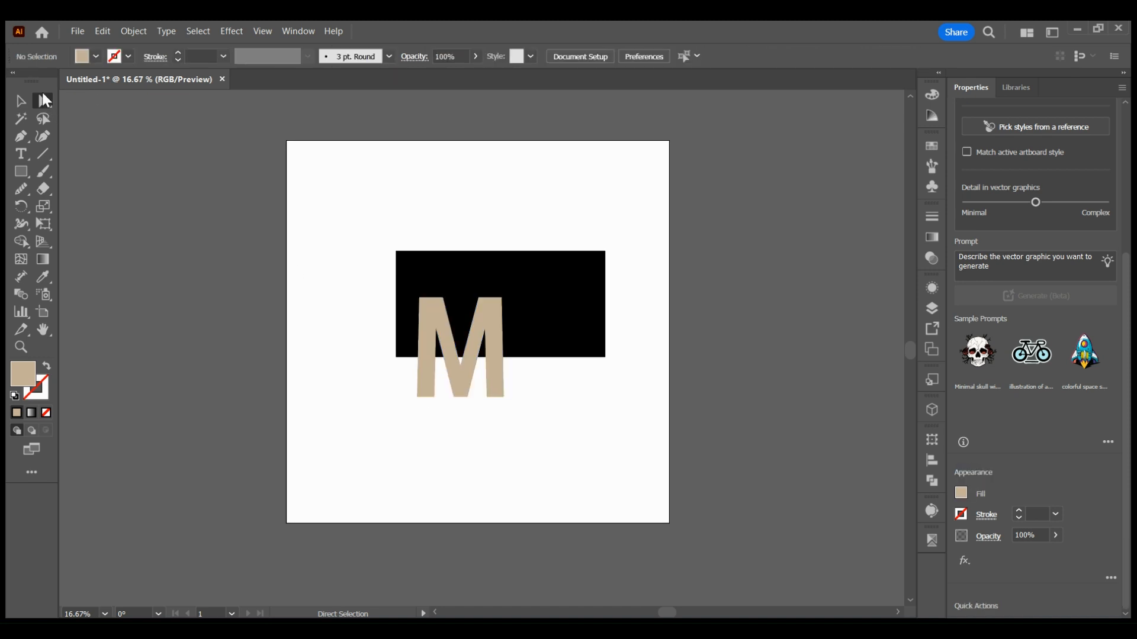
click(419, 298)
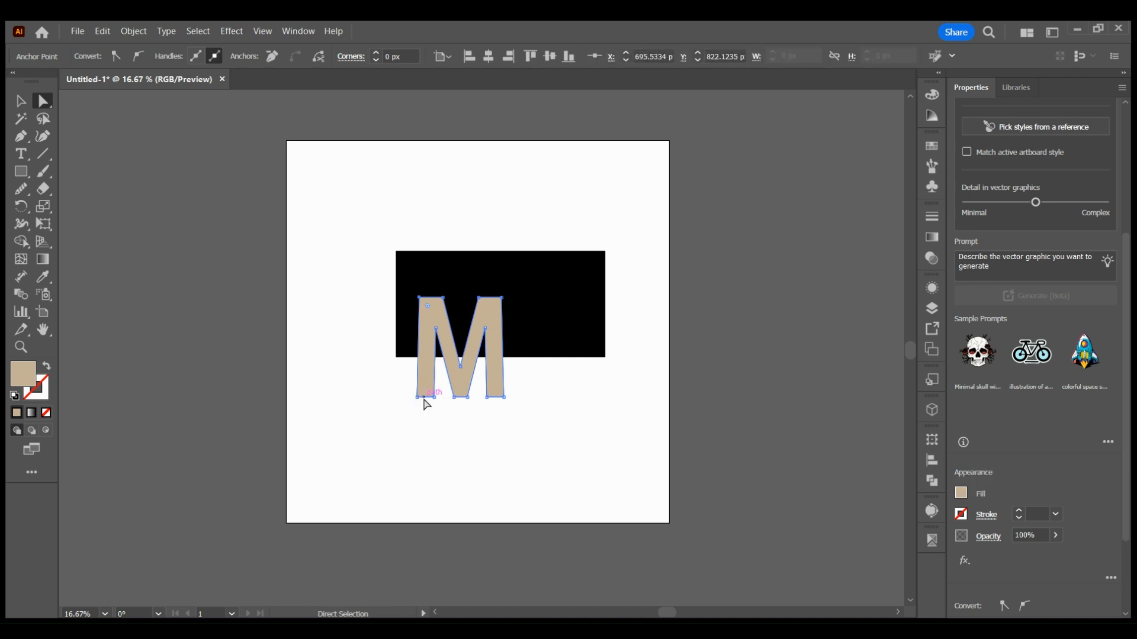
key(Left)
key(Left)
key(Left)
key(Left)
key(Left)
key(Left)
key(Left)
key(Left)
key(Left)
key(Left)
key(Left)
key(Left)
key(Left)
key(Left)
key(Left)
key(Left)
key(Left)
key(Left)
key(Left)
key(Left)
key(Left)
key(Left)
key(Left)
key(Left)
key(Left)
key(Left)
key(Left)
key(Left)
key(Left)
key(Left)
key(Left)
key(Left)
key(Left)
key(Left)
key(Left)
key(Left)
key(Left)
key(Left)
key(Left)
key(Left)
key(Left)
key(Left)
key(Left)
key(Left)
key(Left)
key(Left)
key(Left)
key(Left)
key(Left)
key(Left)
key(Left)
key(Left)
key(Left)
key(Left)
key(Left)
key(Left)
key(Left)
key(Left)
key(Left)
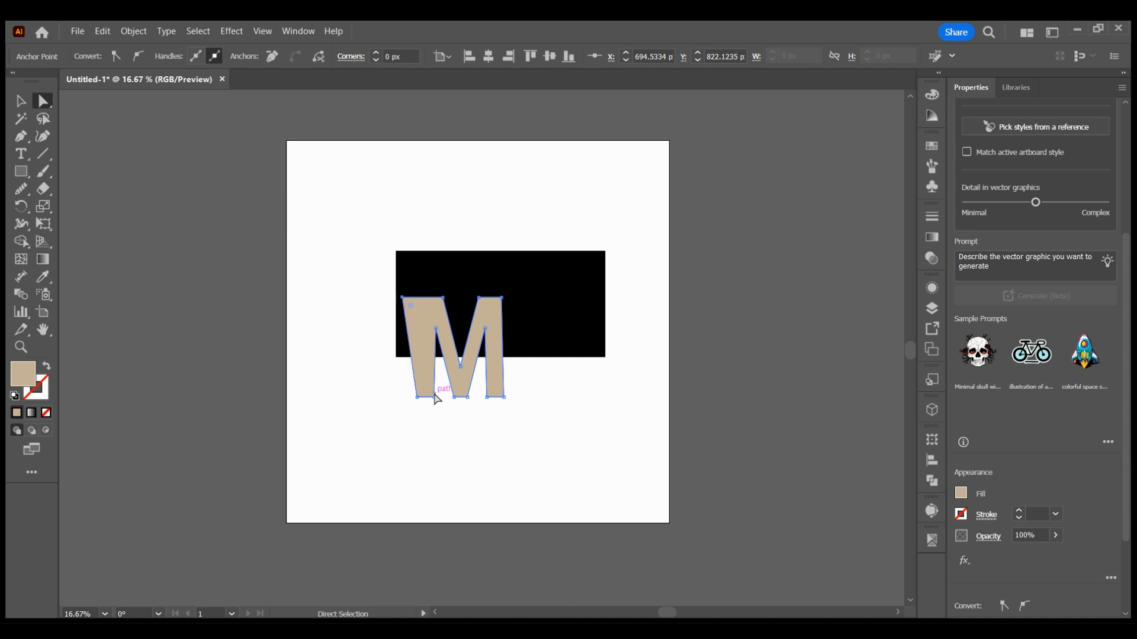
key(Left)
key(Left)
key(Left)
key(Left)
key(Left)
key(Left)
key(Left)
key(Left)
key(Left)
key(Left)
- Move the M's lower-left anchor point about 112 px left, roughly in line with the black rectangle's left edge
click(417, 396)
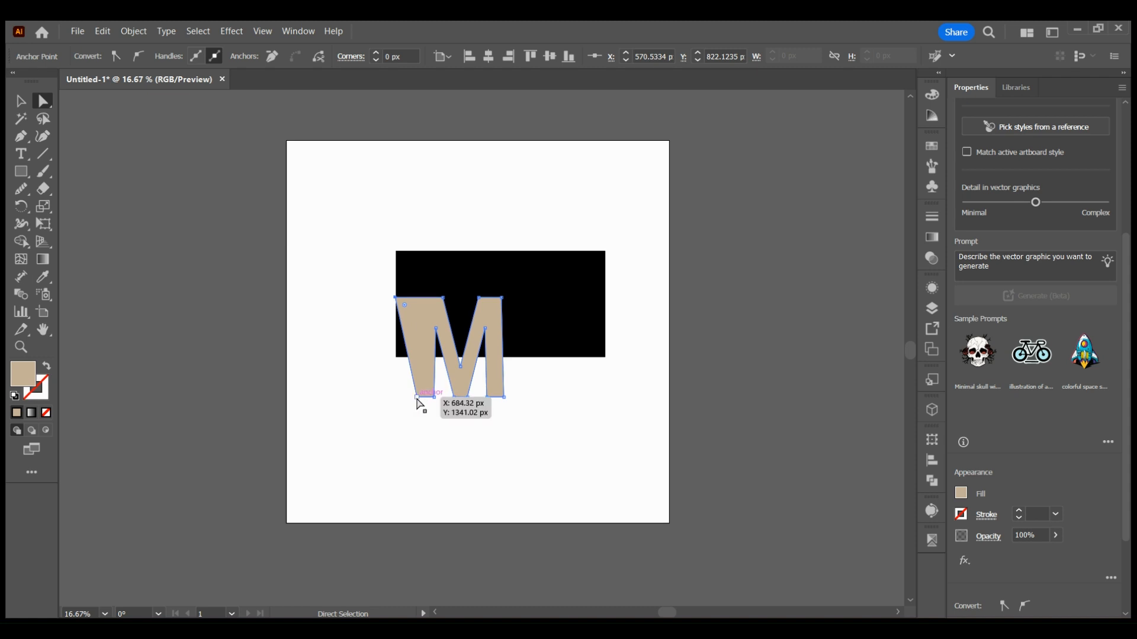
key(Left)
key(Left)
key(Left)
key(Left)
key(Left)
key(Left)
key(Left)
key(Left)
key(Left)
key(Left)
key(Left)
key(Left)
key(Left)
key(Left)
key(Left)
key(Left)
key(Left)
key(Left)
key(Left)
key(Left)
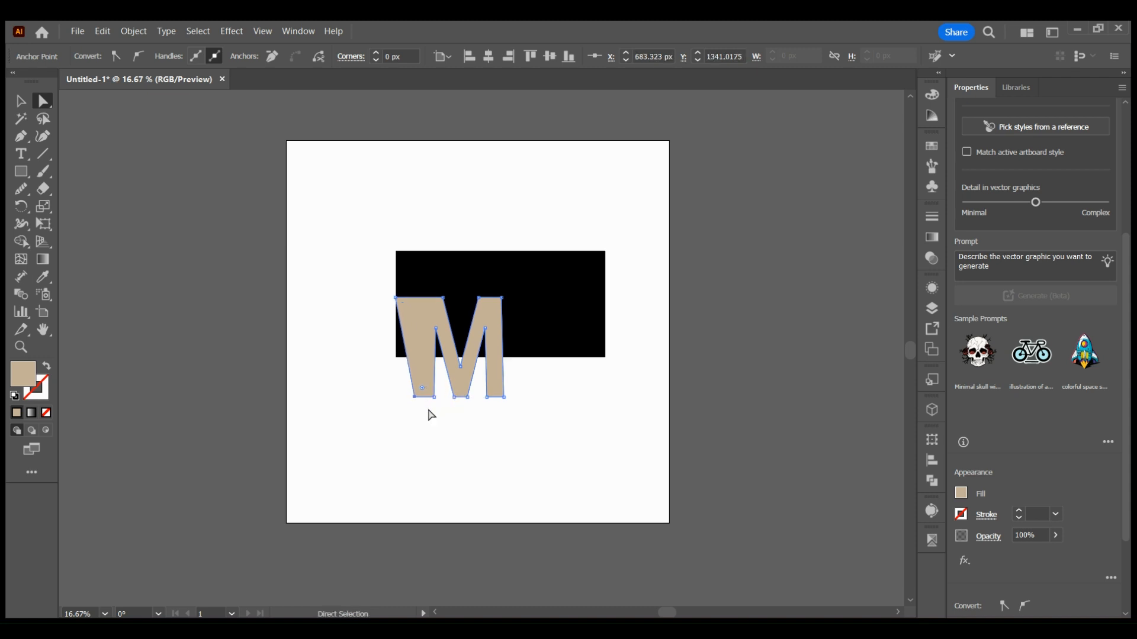
key(Left)
key(Left)
key(Left)
key(Left)
key(Left)
key(Left)
key(Left)
key(Left)
key(Left)
key(Left)
key(Left)
key(Left)
key(Left)
key(Left)
key(Left)
key(Left)
key(Left)
key(Left)
key(Left)
key(Left)
key(Left)
key(Left)
key(Left)
key(Left)
key(Left)
key(Left)
key(Left)
key(Left)
key(Left)
key(Left)
key(Left)
key(Left)
key(Left)
key(Left)
key(Left)
key(Left)
key(Left)
key(Left)
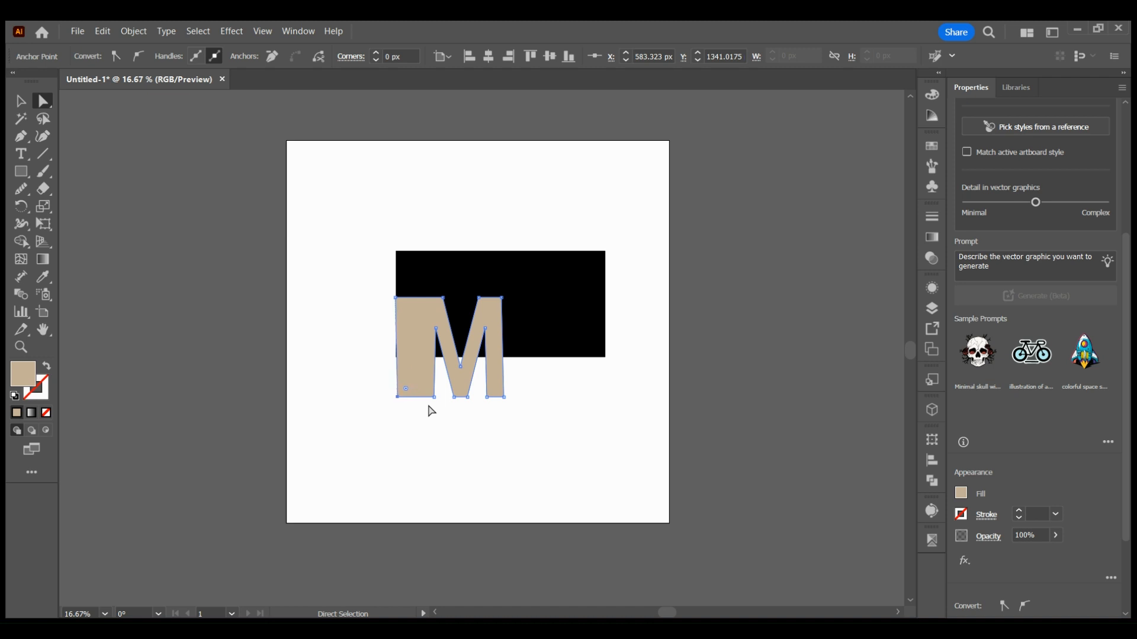
key(Left)
key(Left)
key(Left)
key(Left)
key(Left)
- Show the artwork in outline view with direct selection active, focusing on the M and the rectangle's left edge
scroll(430, 411, up, 4)
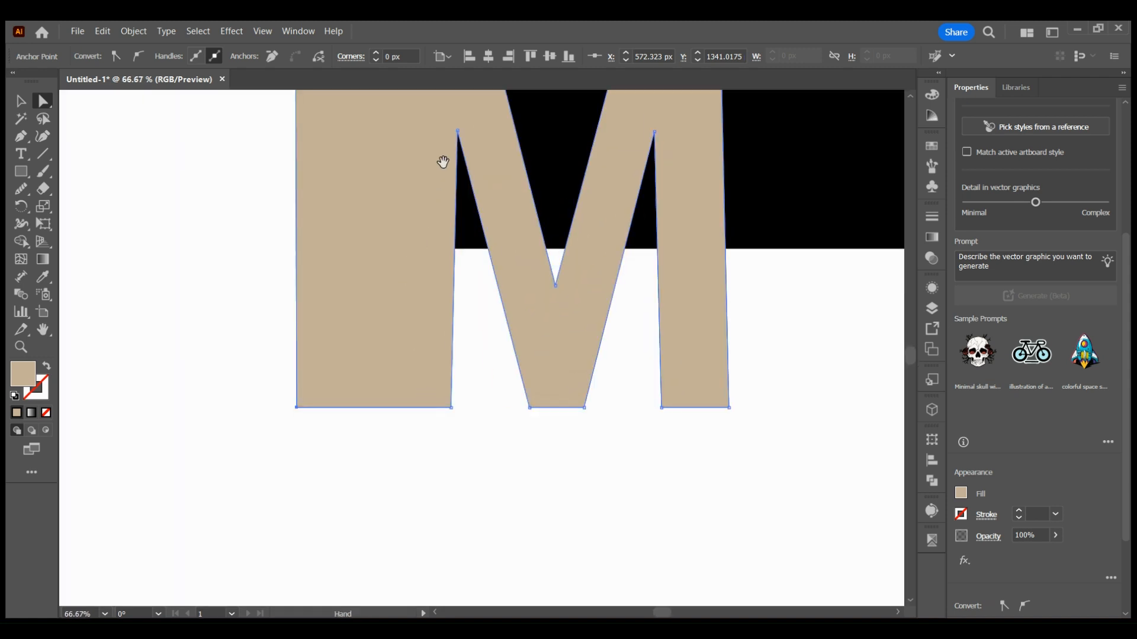
drag(442, 162, 461, 337)
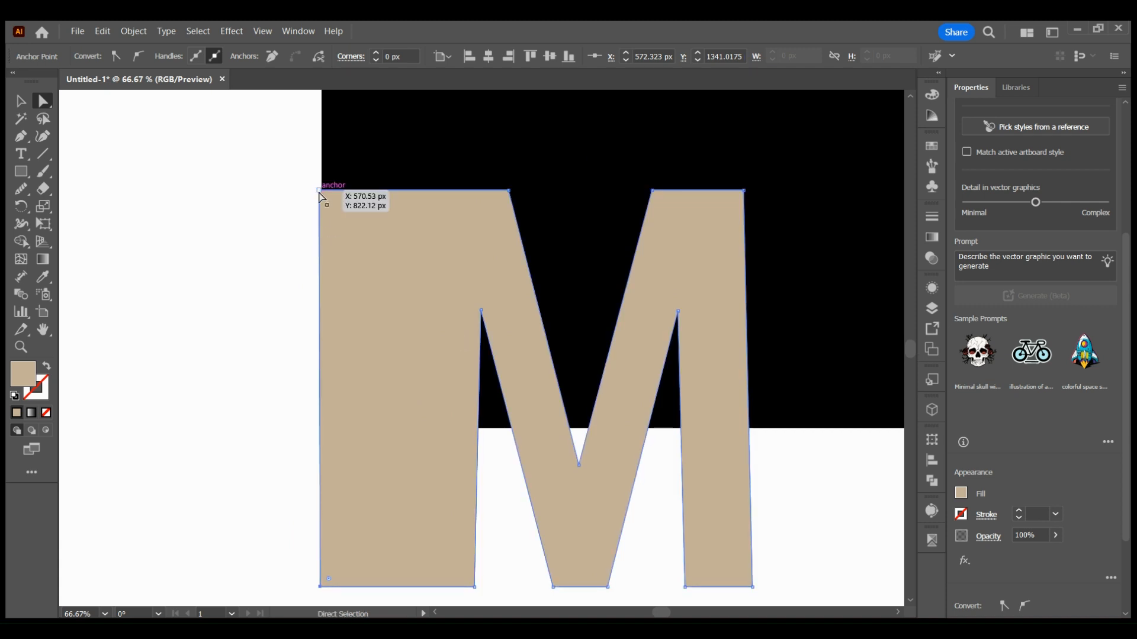
key(v)
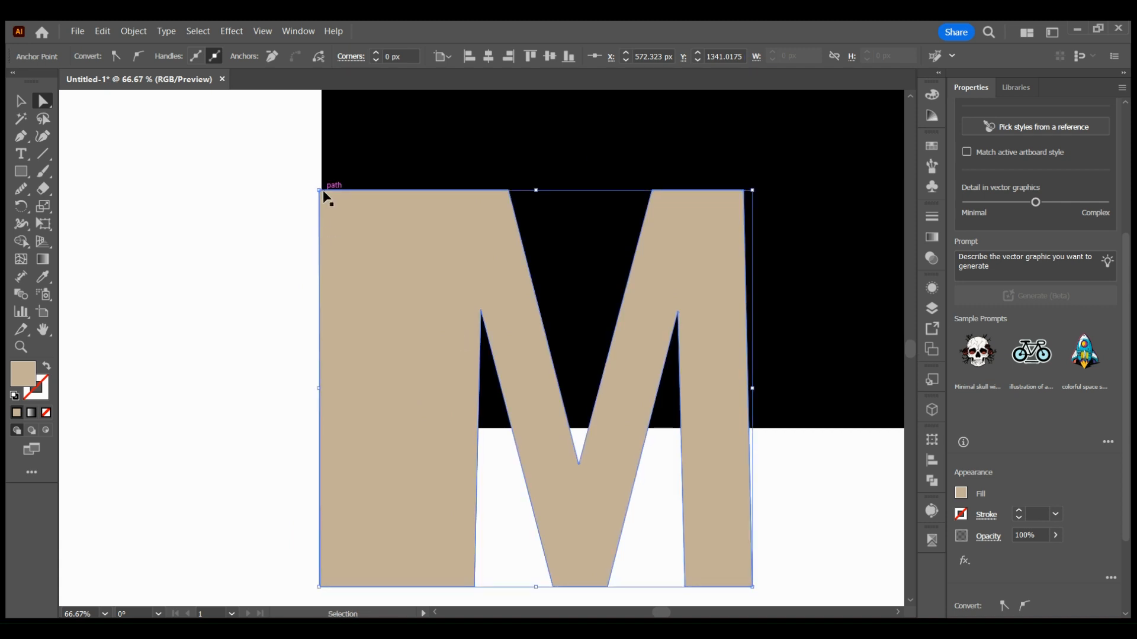
key(a)
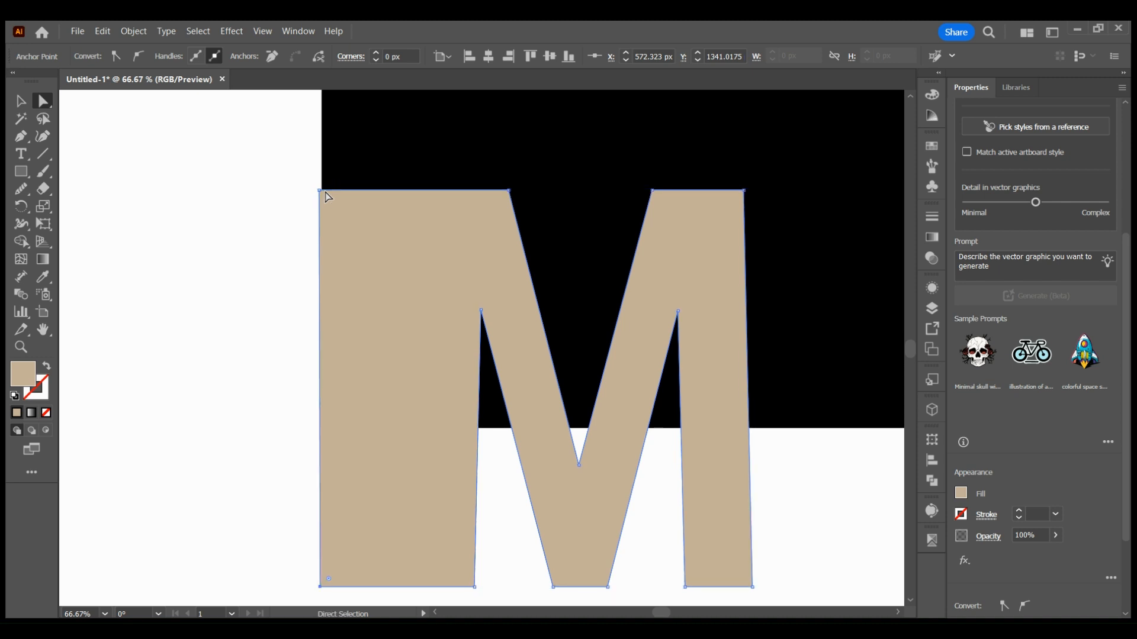
key(v)
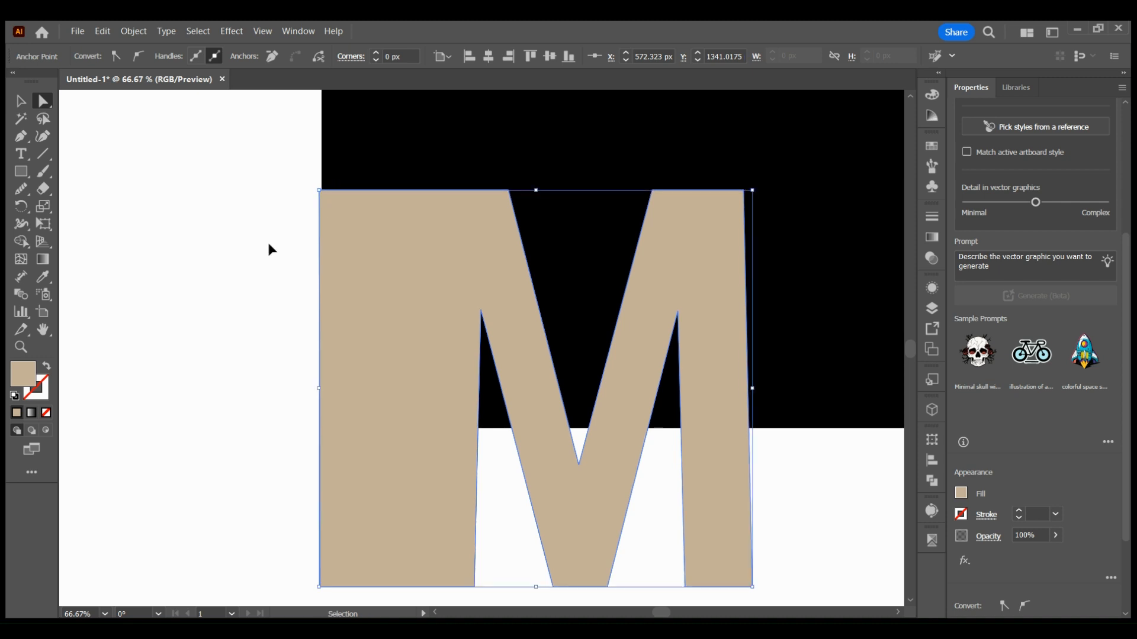
key(a)
key(v)
key(ctrl+y)
key(a)
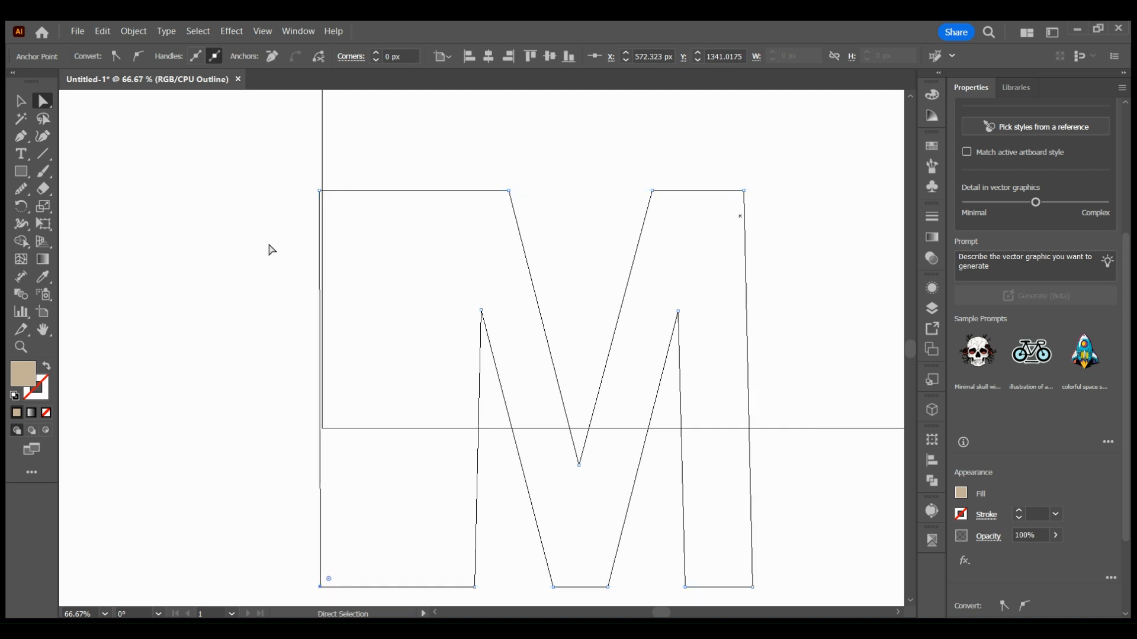
- Move the M's upper-left anchor point right onto the rectangle's left edge, at X about 574 px, keeping its height
click(320, 191)
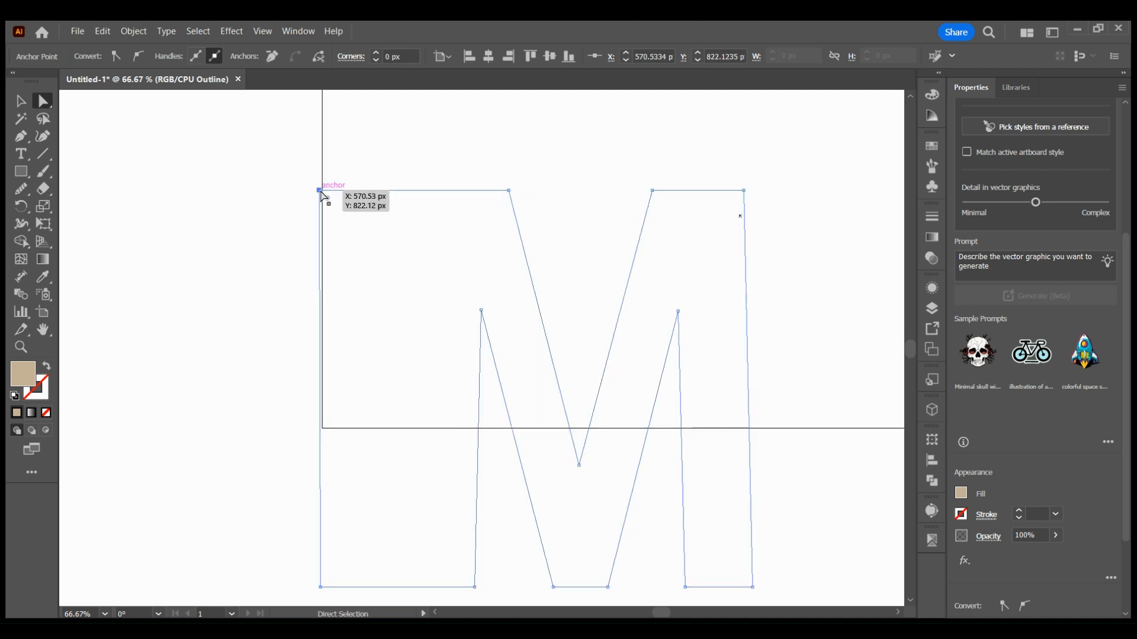
scroll(321, 195, up, 2)
scroll(322, 196, up, 3)
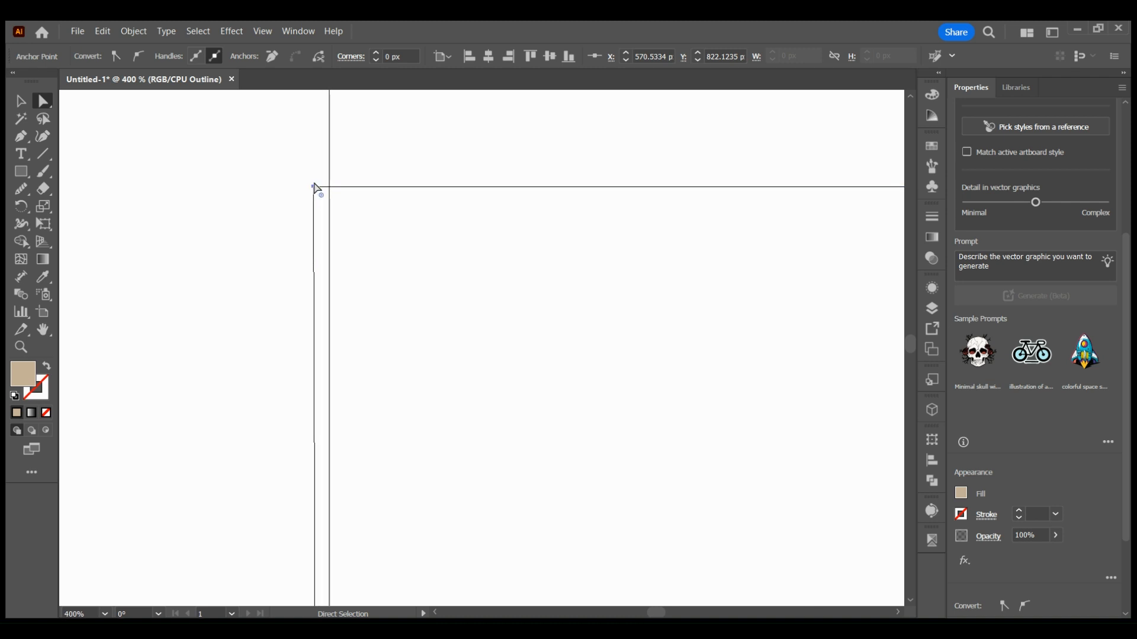
click(313, 188)
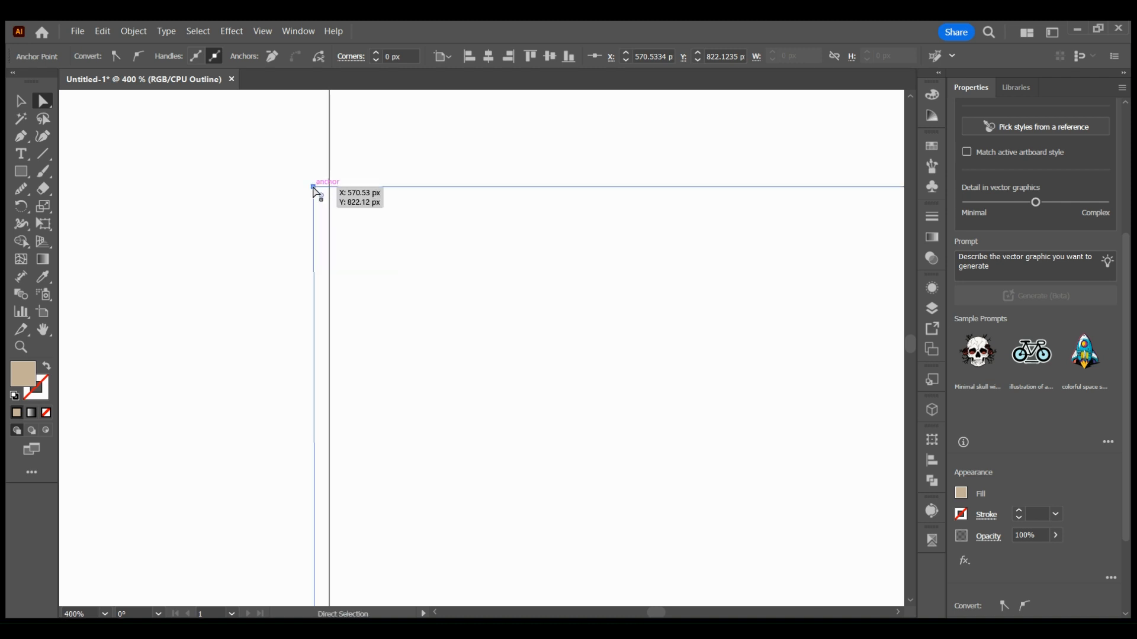
drag(313, 188, 330, 191)
- Shift the M's left edge segment slightly right so its lower part lines up with the black rectangle's left edge, leaving the M deselected
scroll(378, 358, down, 4)
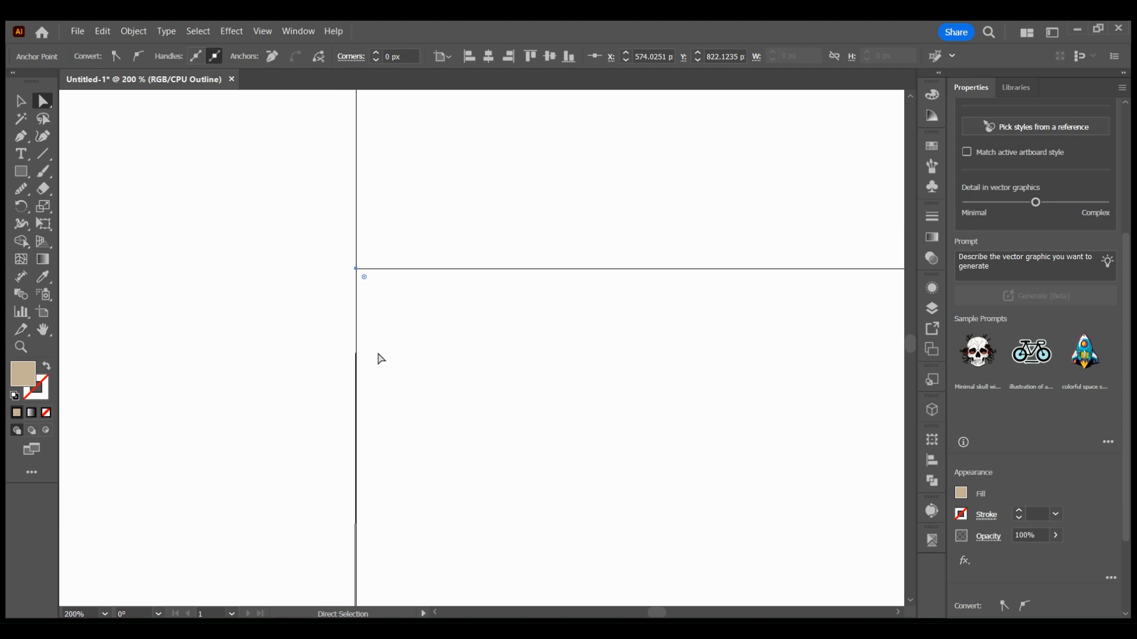
drag(487, 459, 474, 489)
drag(479, 495, 472, 187)
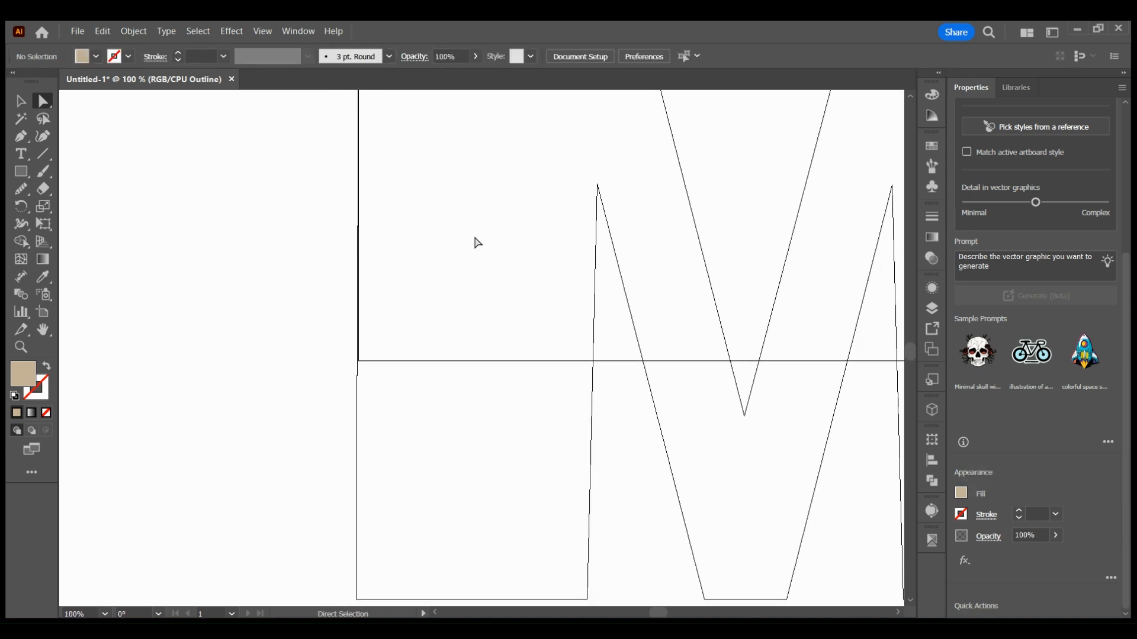
scroll(441, 472, down, 2)
scroll(462, 493, up, 1)
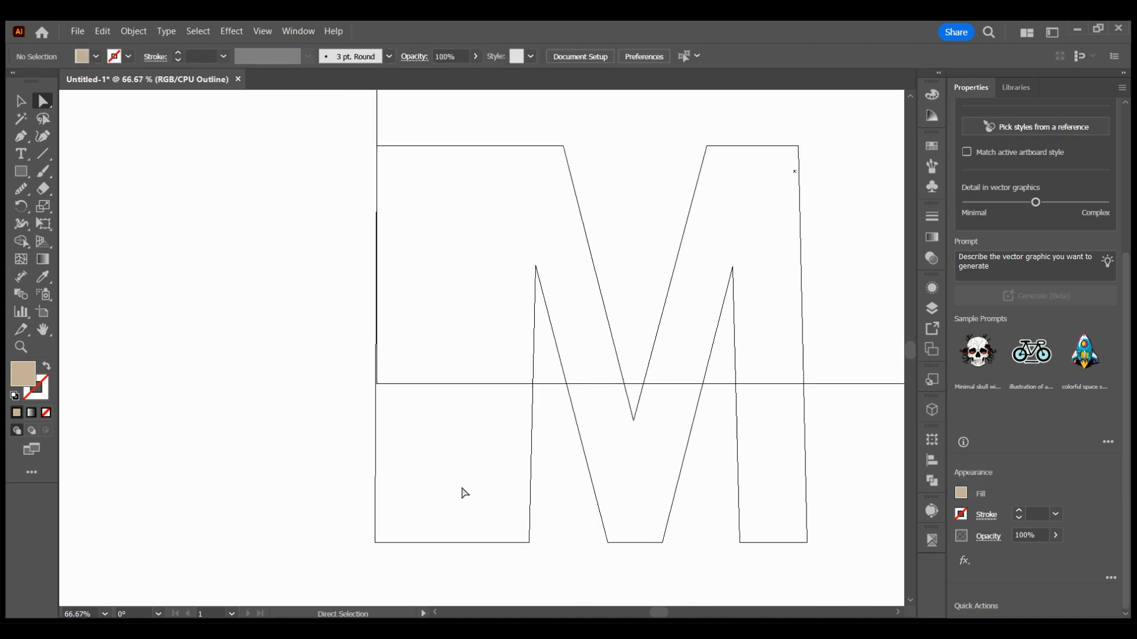
scroll(452, 361, up, 5)
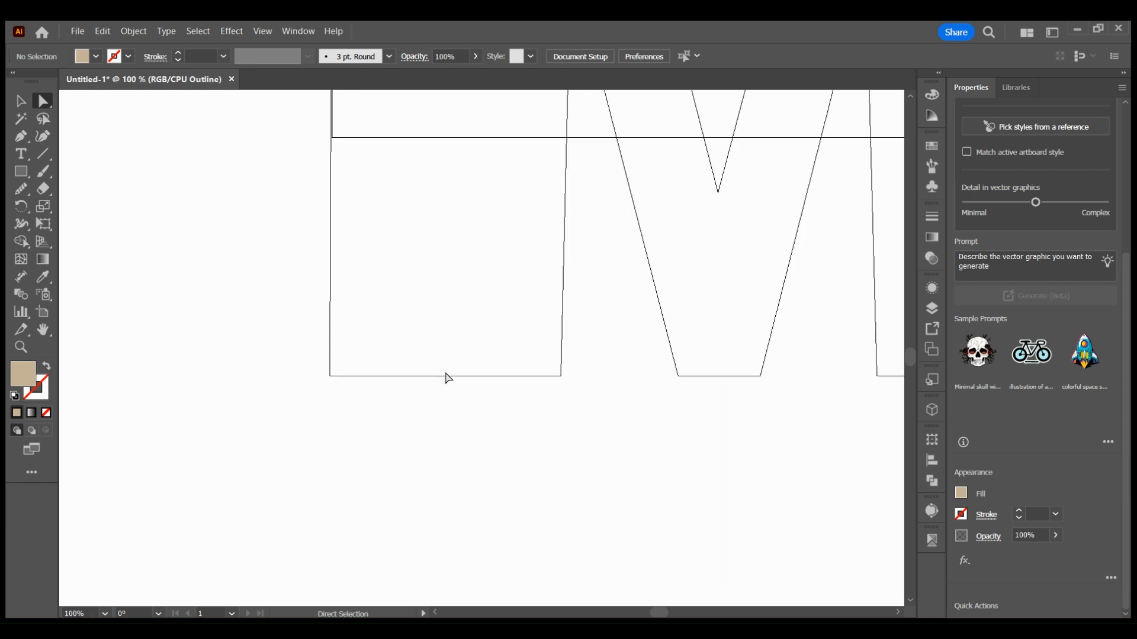
scroll(448, 378, up, 1)
drag(637, 331, 748, 611)
drag(539, 365, 559, 508)
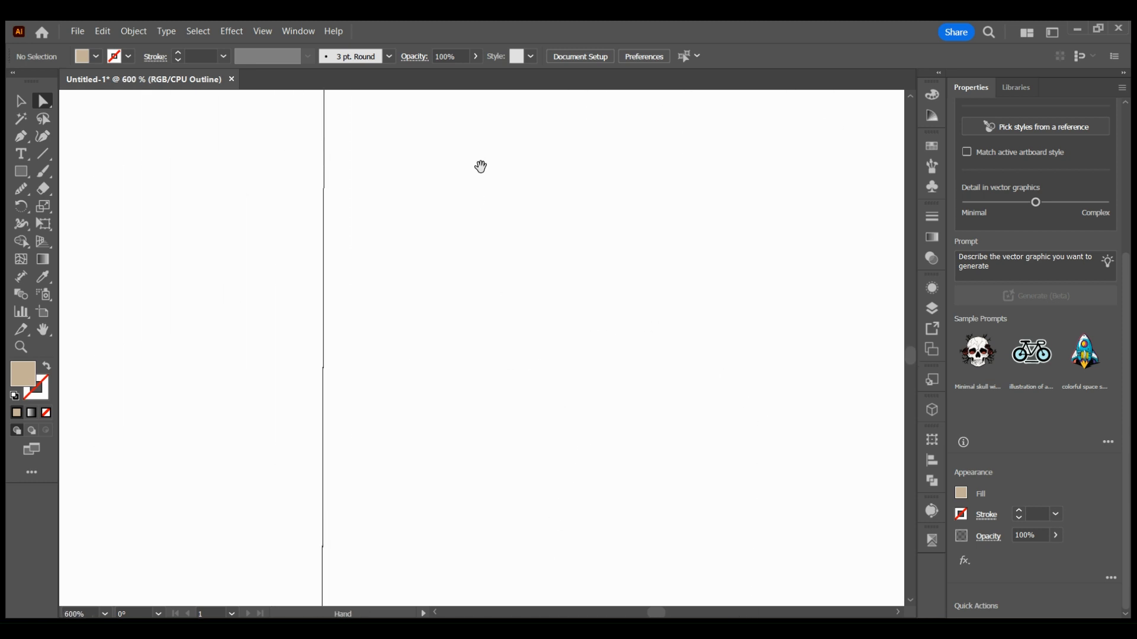
drag(480, 165, 497, 467)
drag(515, 233, 507, 545)
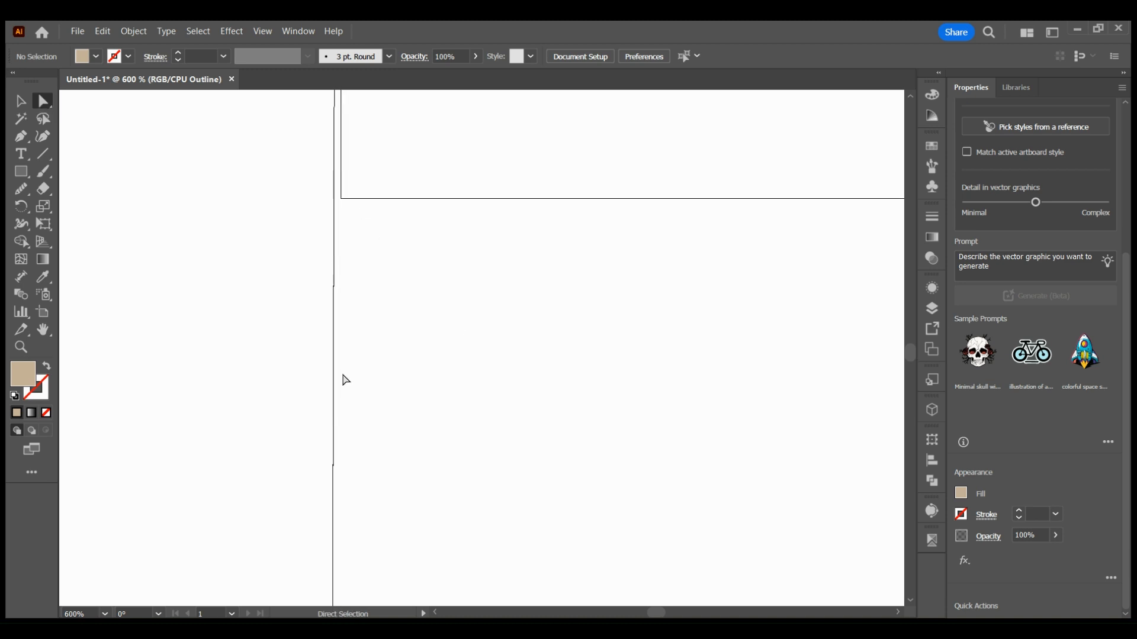
drag(335, 366, 341, 363)
scroll(447, 380, down, 7)
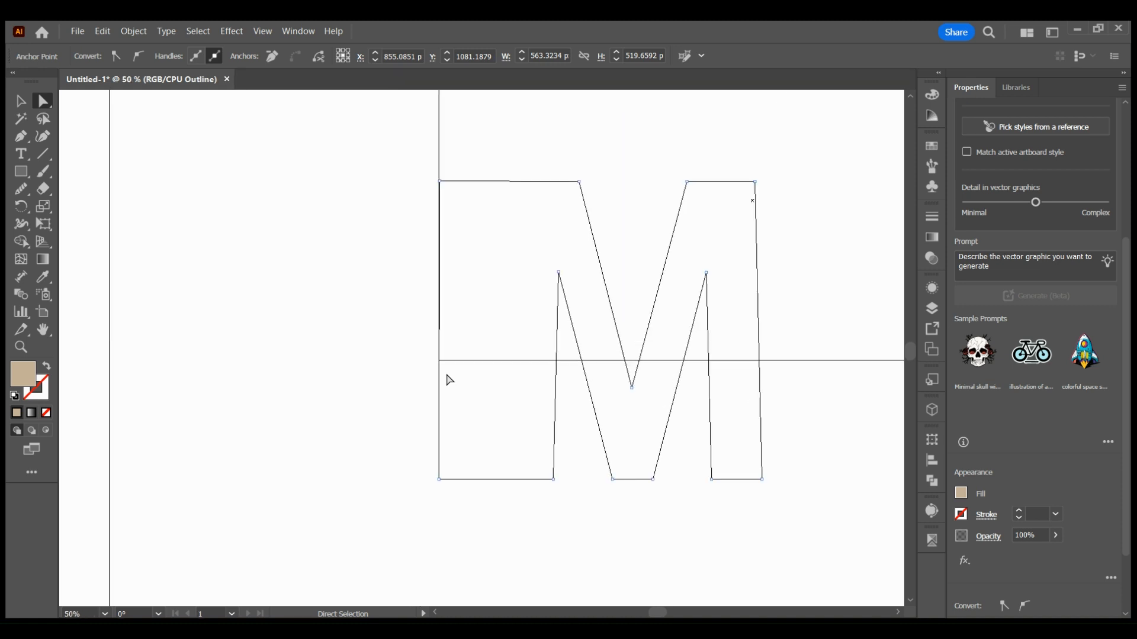
click(353, 366)
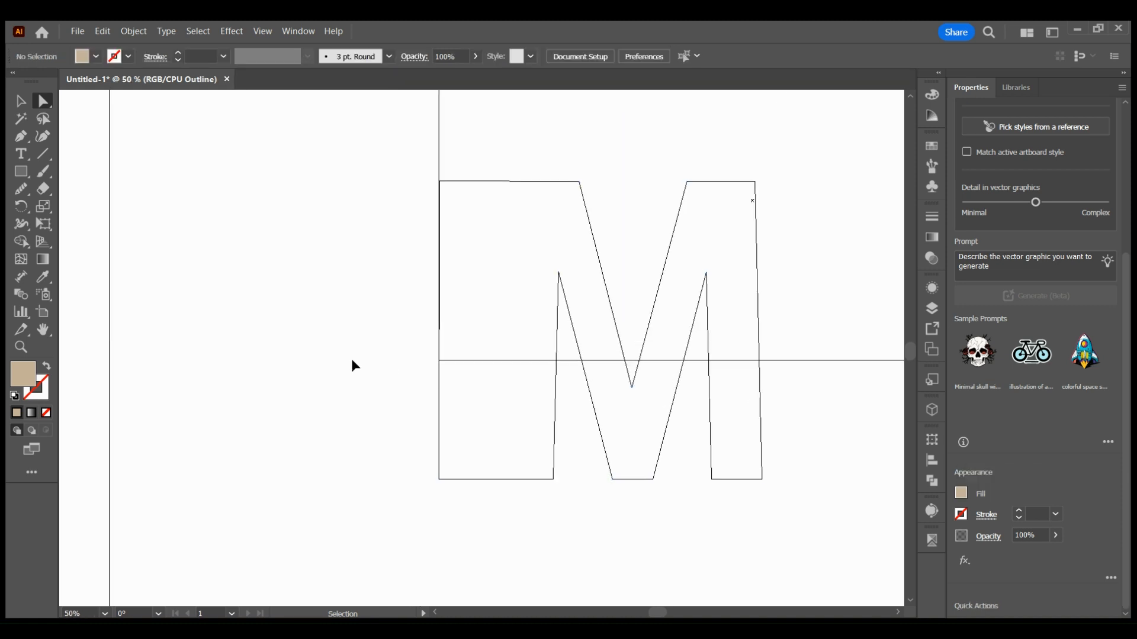
- In outline view, move the M's upper-left anchor point left onto the rectangle's left edge, at X about 574 px
key(ctrl+y)
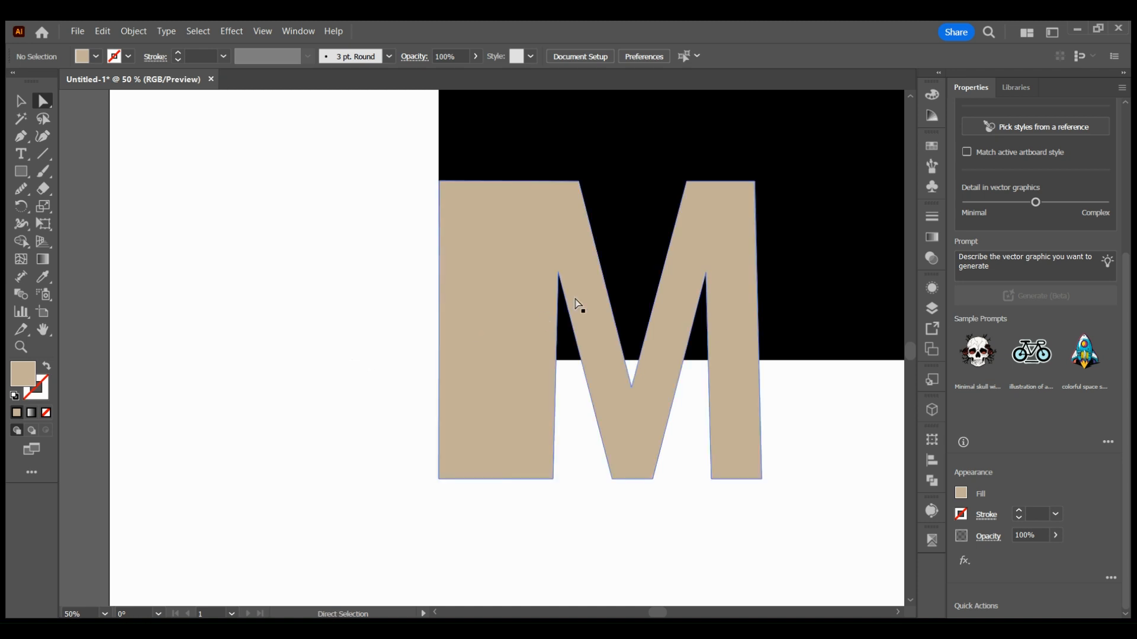
scroll(457, 245, up, 2)
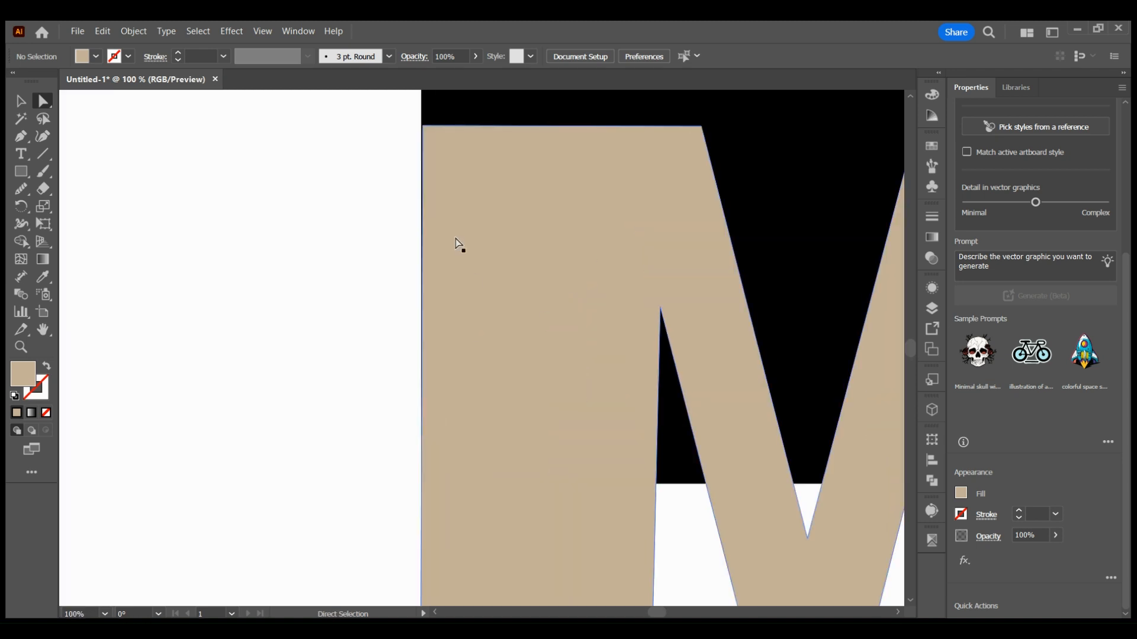
key(ctrl+y)
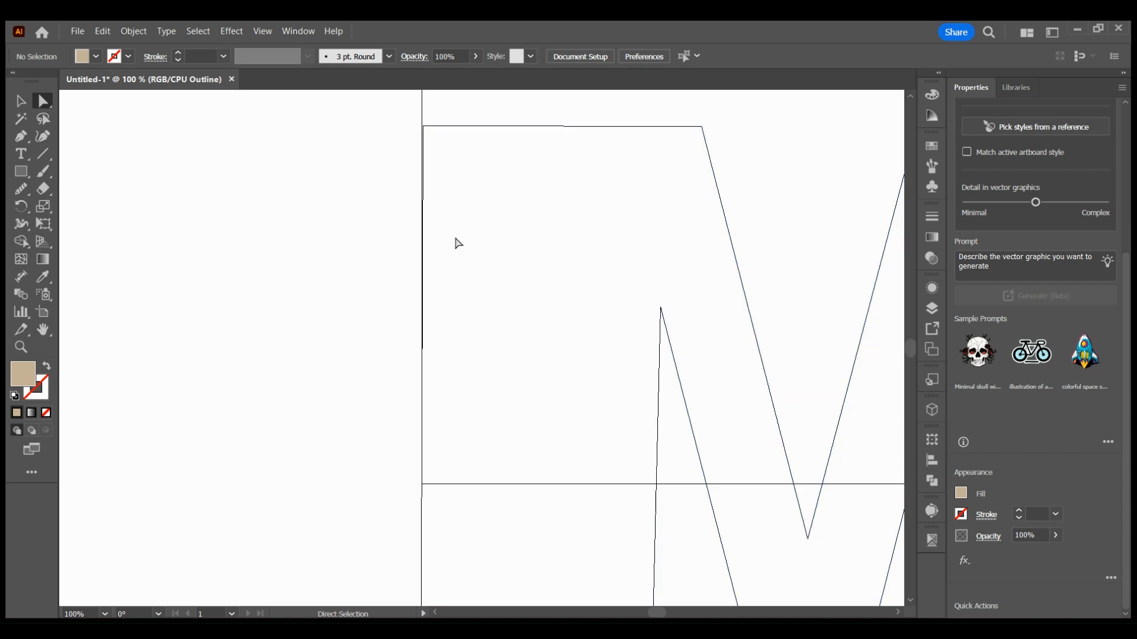
scroll(456, 243, up, 2)
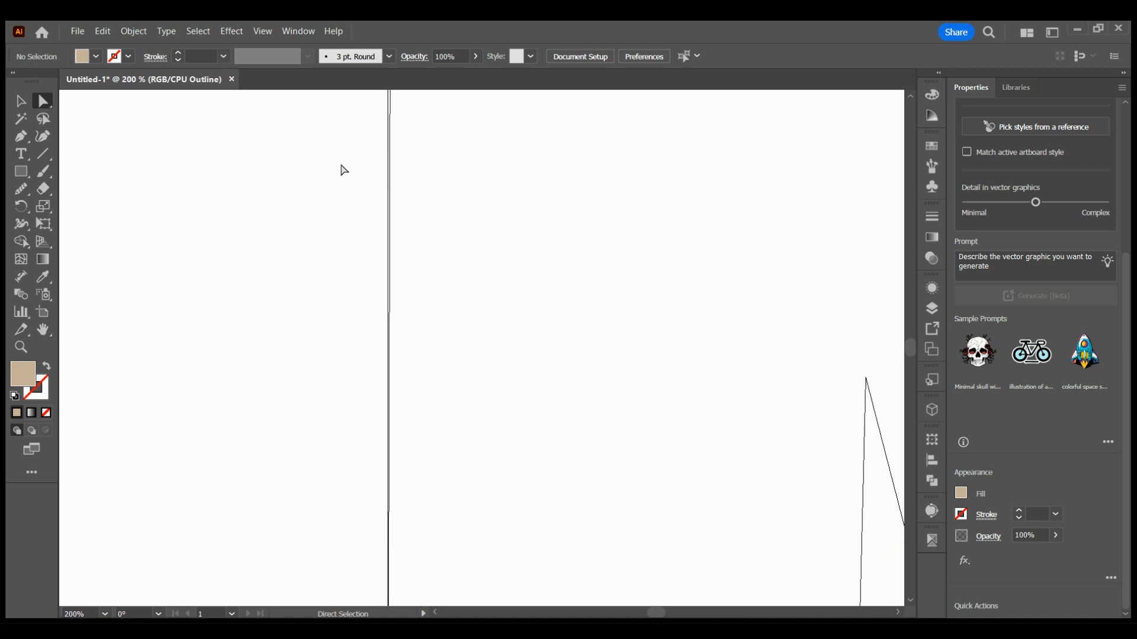
scroll(343, 353, up, 4)
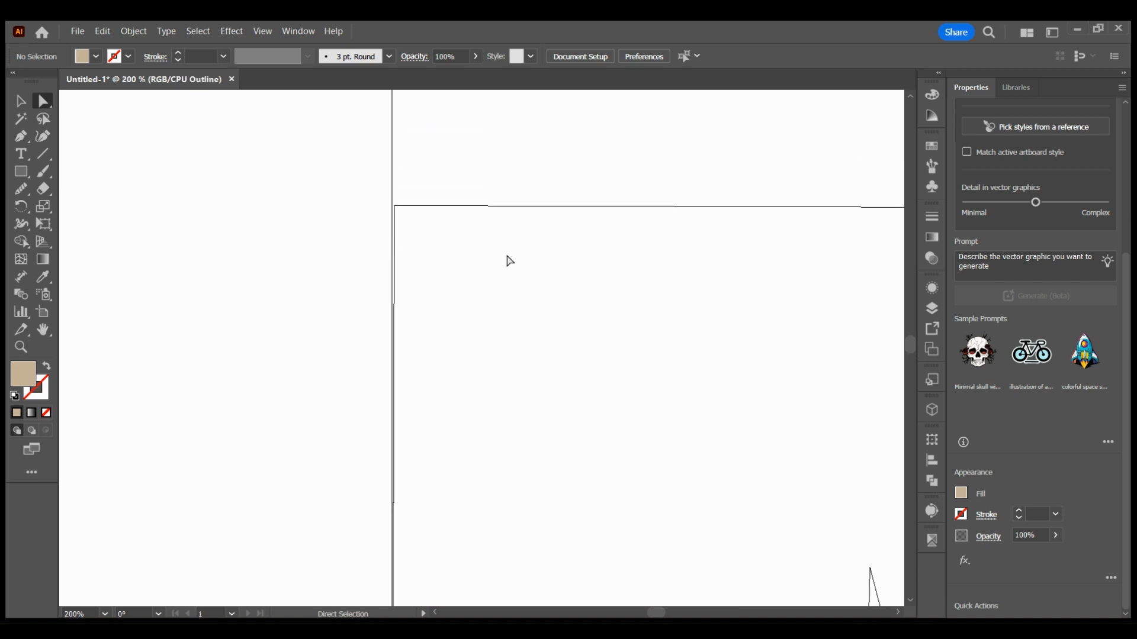
drag(394, 208, 393, 207)
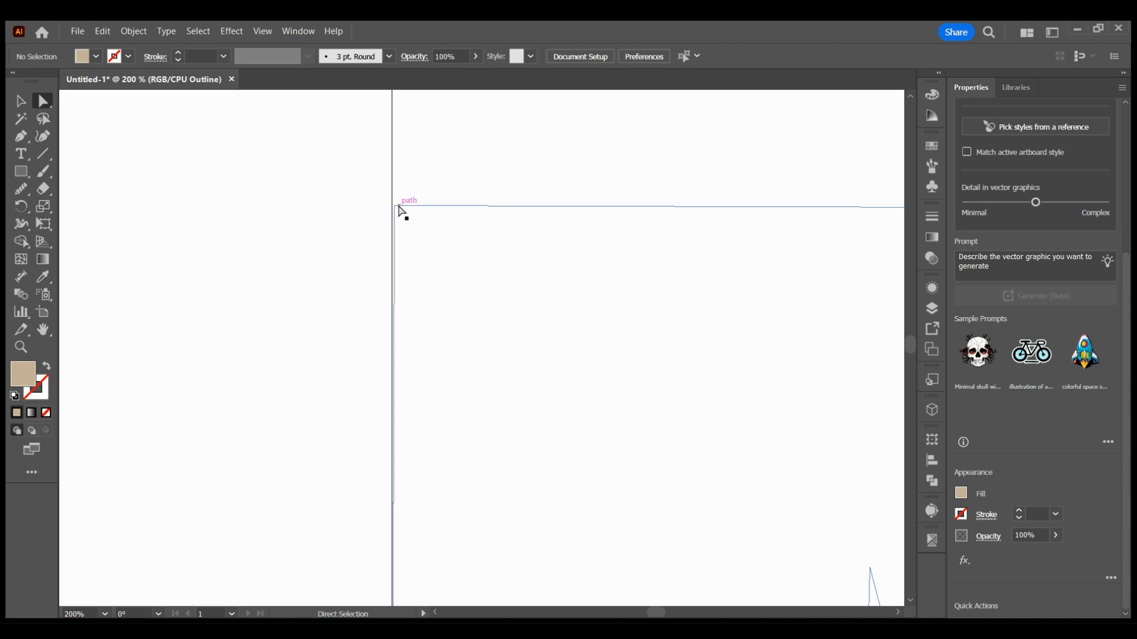
scroll(416, 246, up, 5)
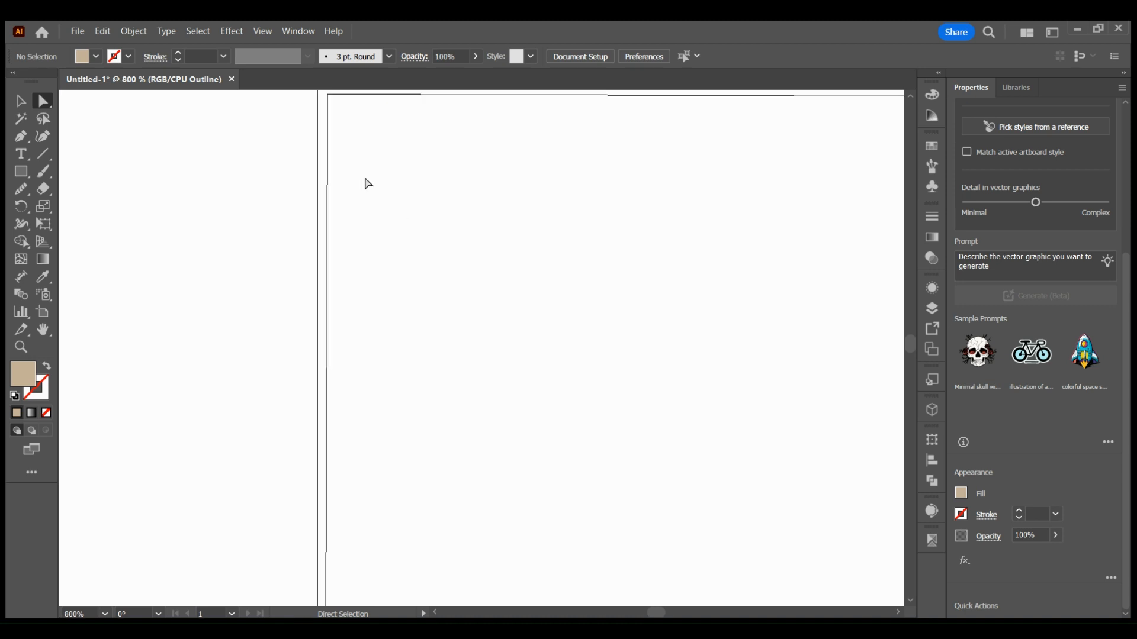
drag(364, 182, 401, 327)
drag(364, 236, 354, 235)
click(365, 235)
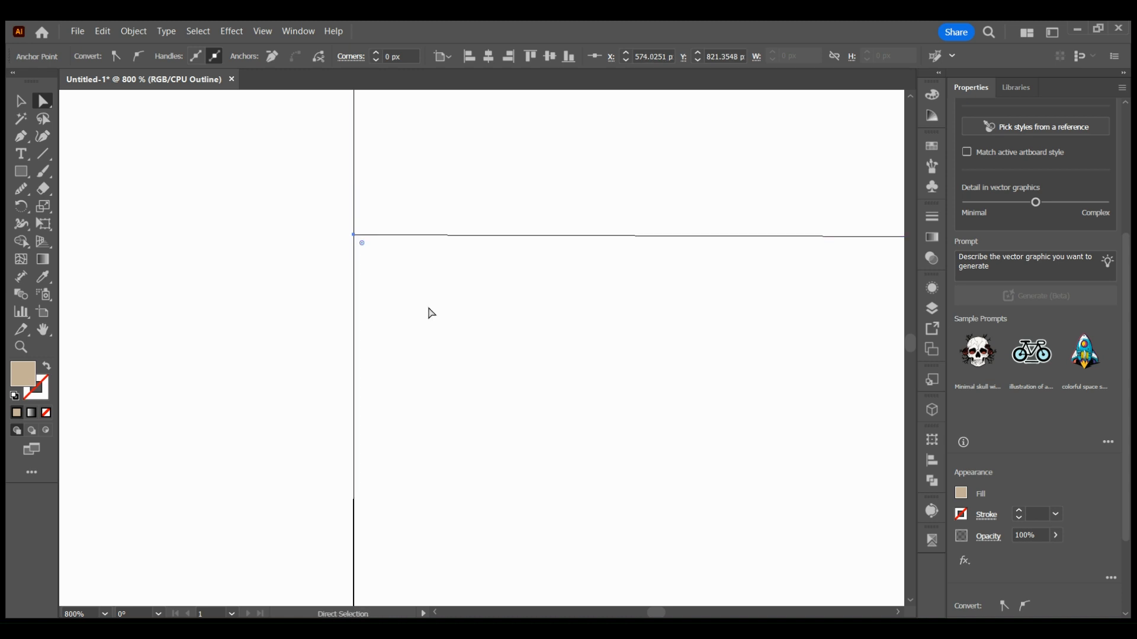
- Return to the colour preview and check the M's left side against the black rectangle, ending with the whole artboard in view
scroll(431, 313, down, 4)
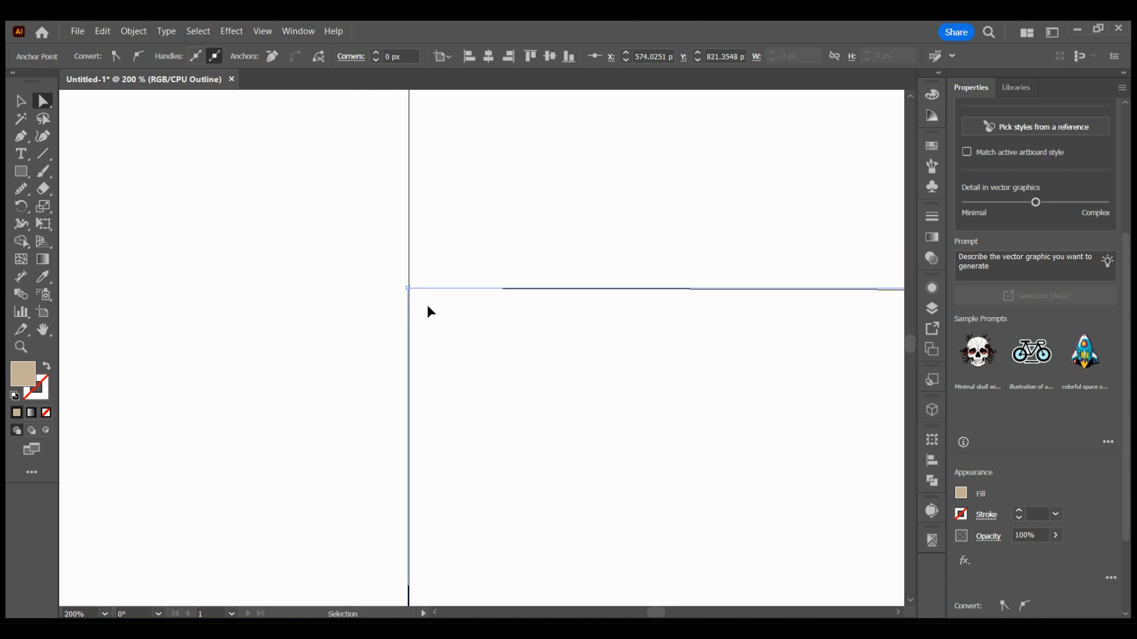
key(ctrl+y)
scroll(498, 371, down, 1)
scroll(498, 371, down, 3)
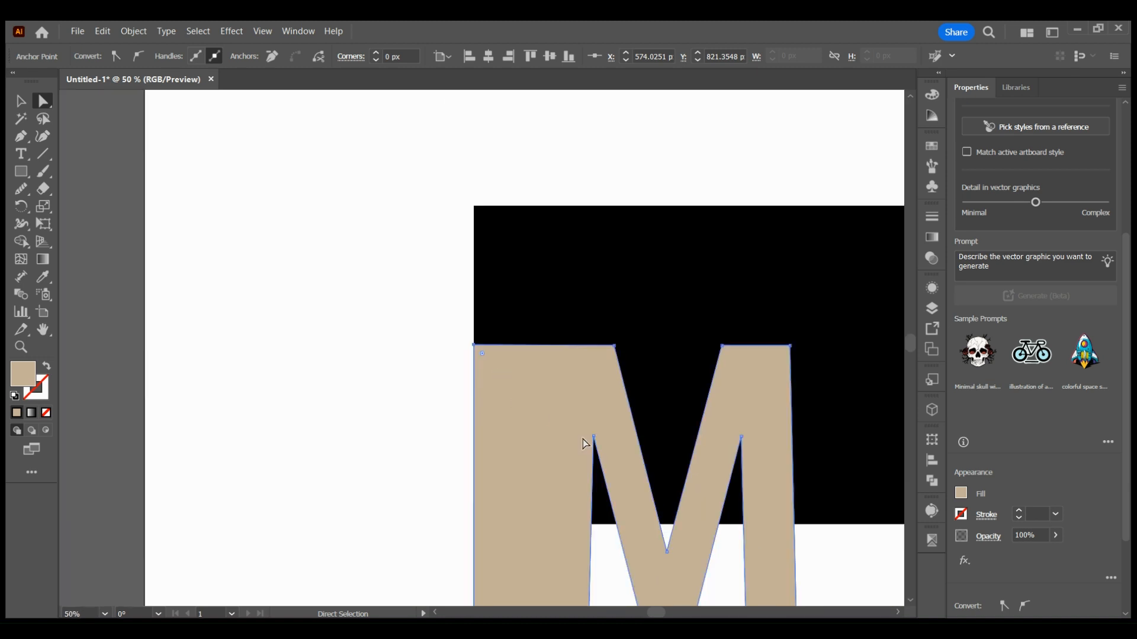
drag(278, 357, 177, 283)
scroll(264, 278, up, 1)
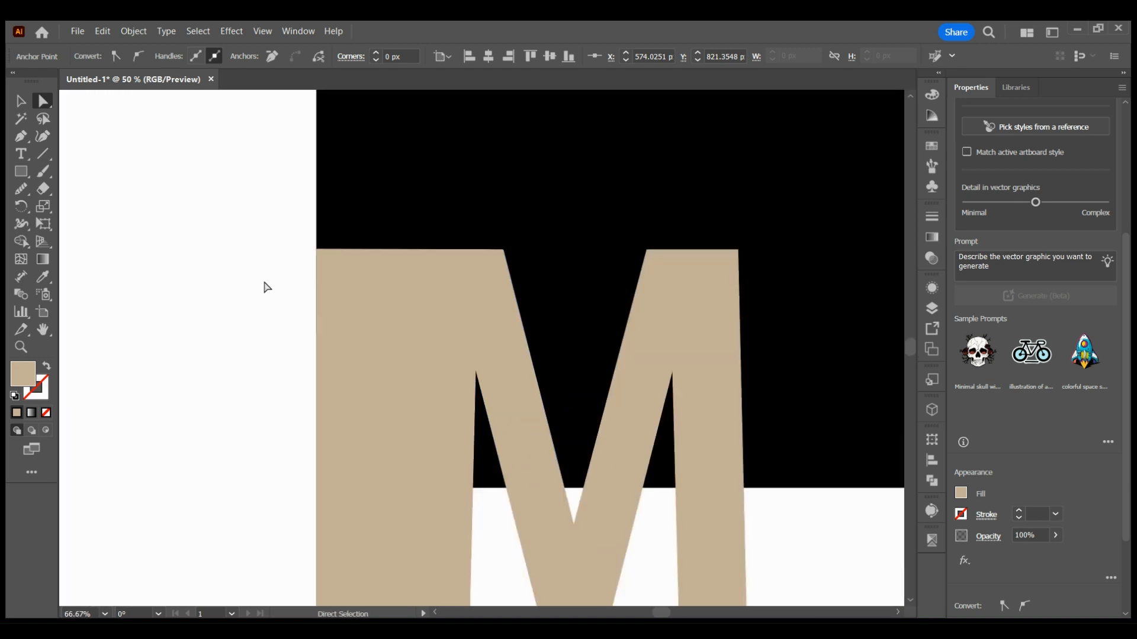
scroll(264, 287, down, 4)
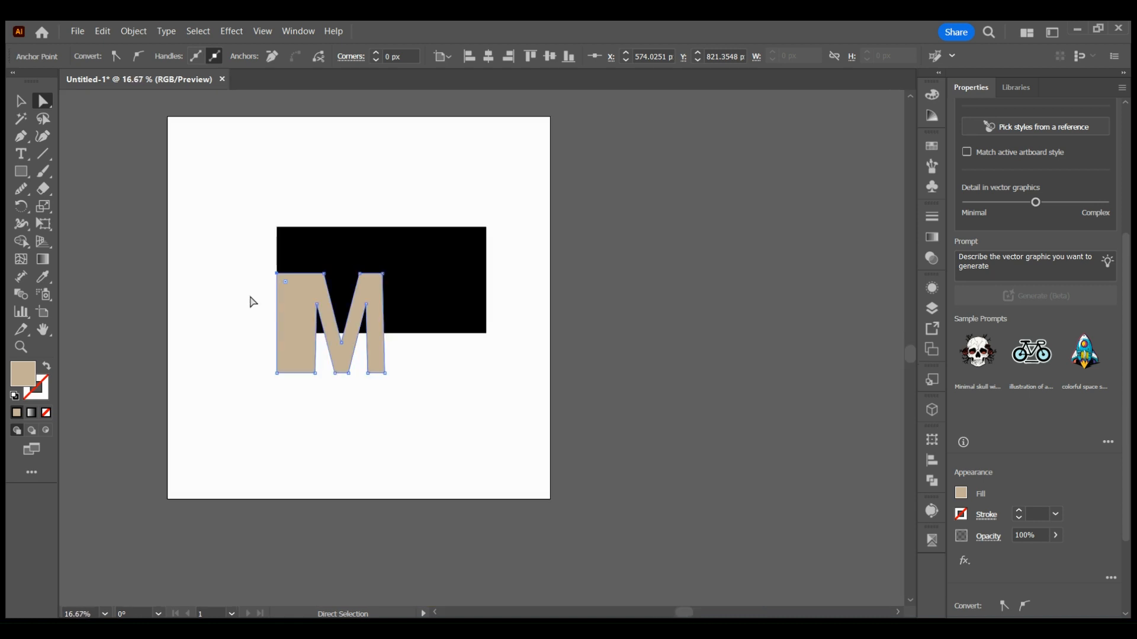
- Draw a small black rectangle from the large rectangle's upper-left corner down to the M's top edge, ending above the M's right half
click(22, 171)
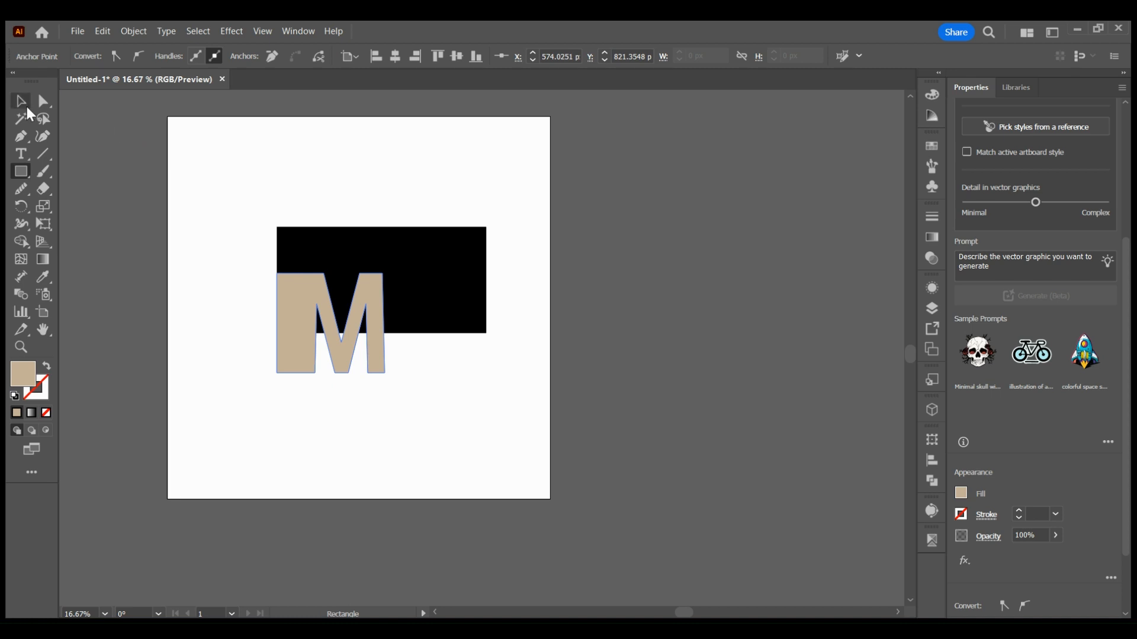
key(v)
click(204, 229)
click(323, 245)
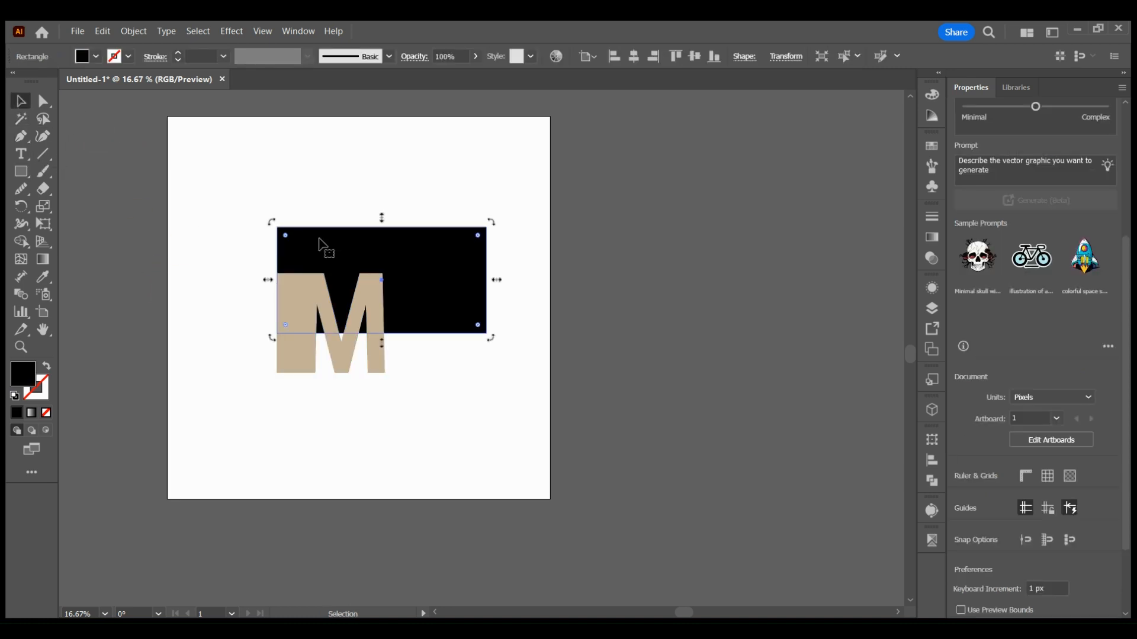
click(233, 236)
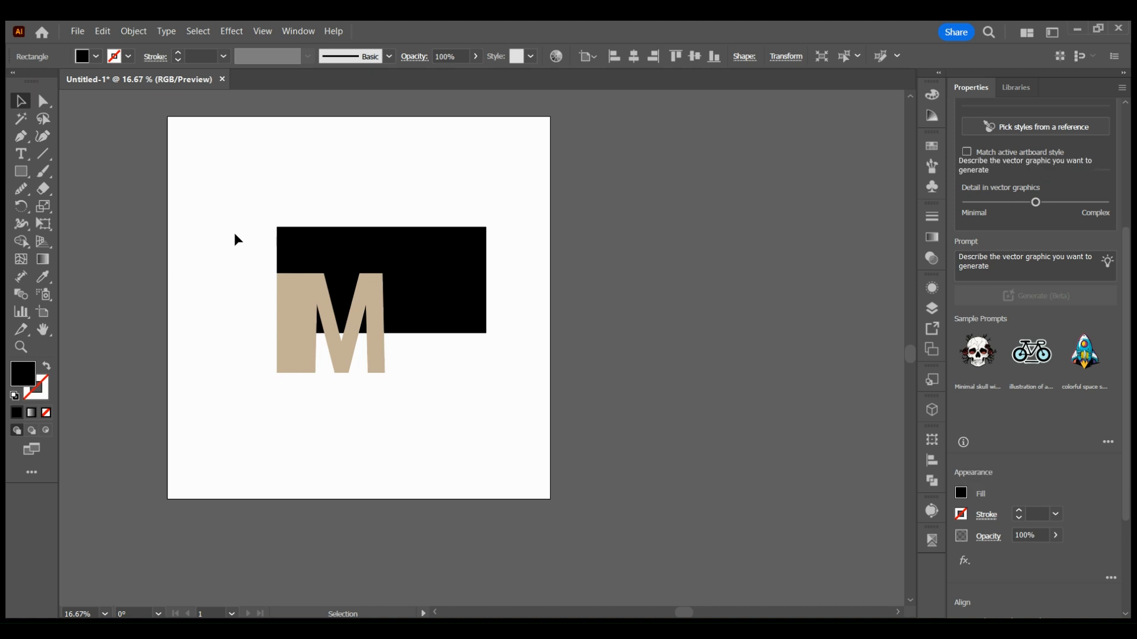
click(21, 171)
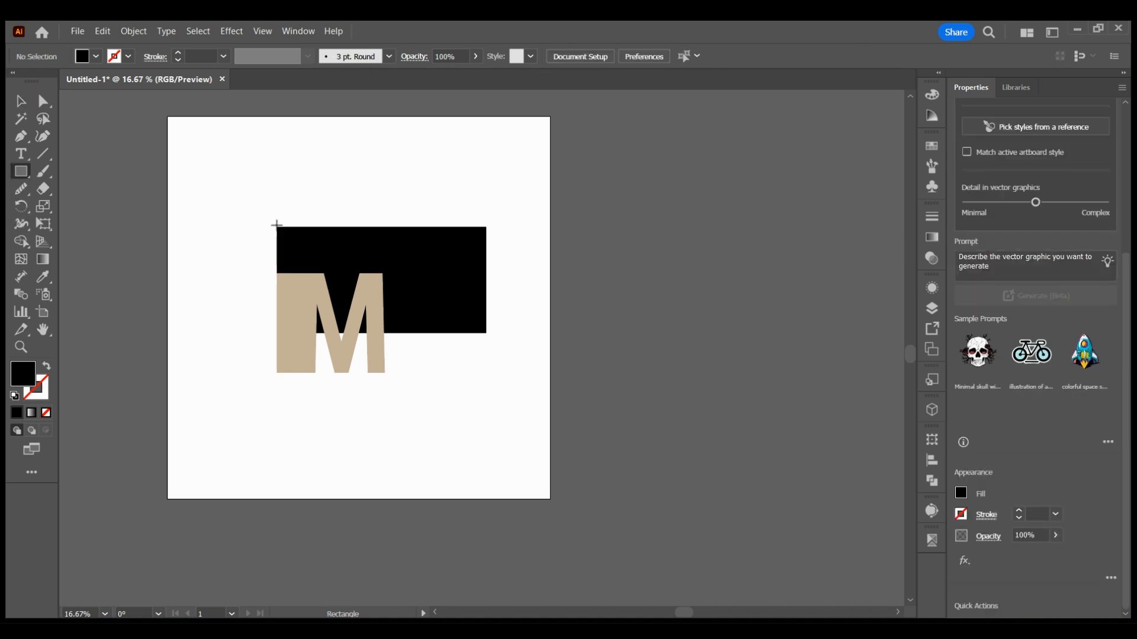
drag(276, 225, 352, 273)
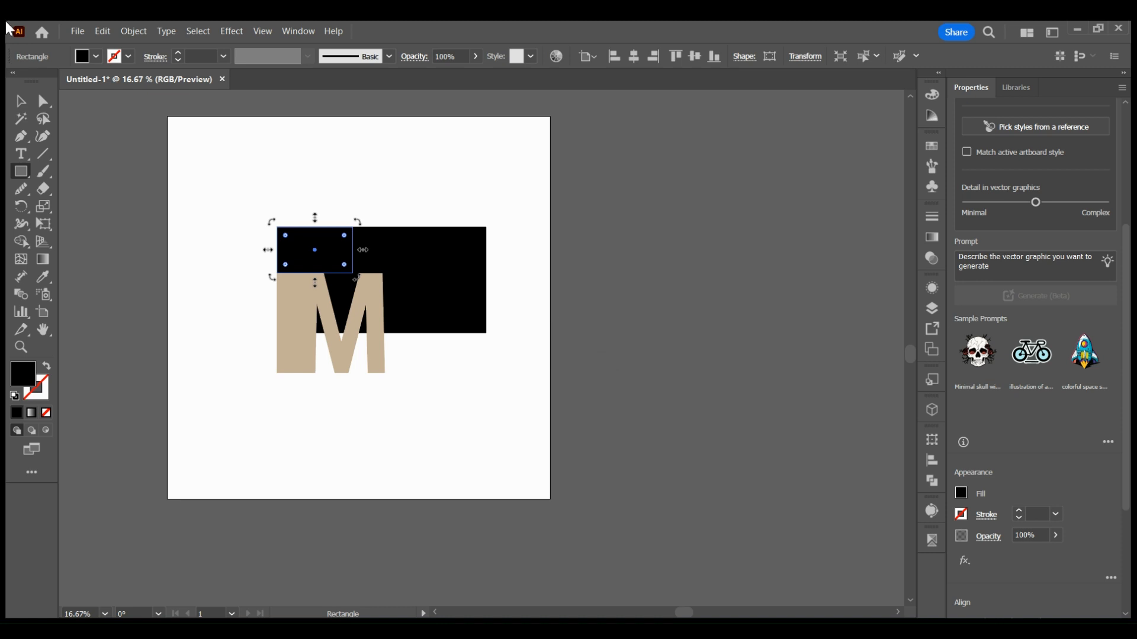
- Round the two left corners of the small black rectangle as far as they go
click(43, 101)
click(136, 139)
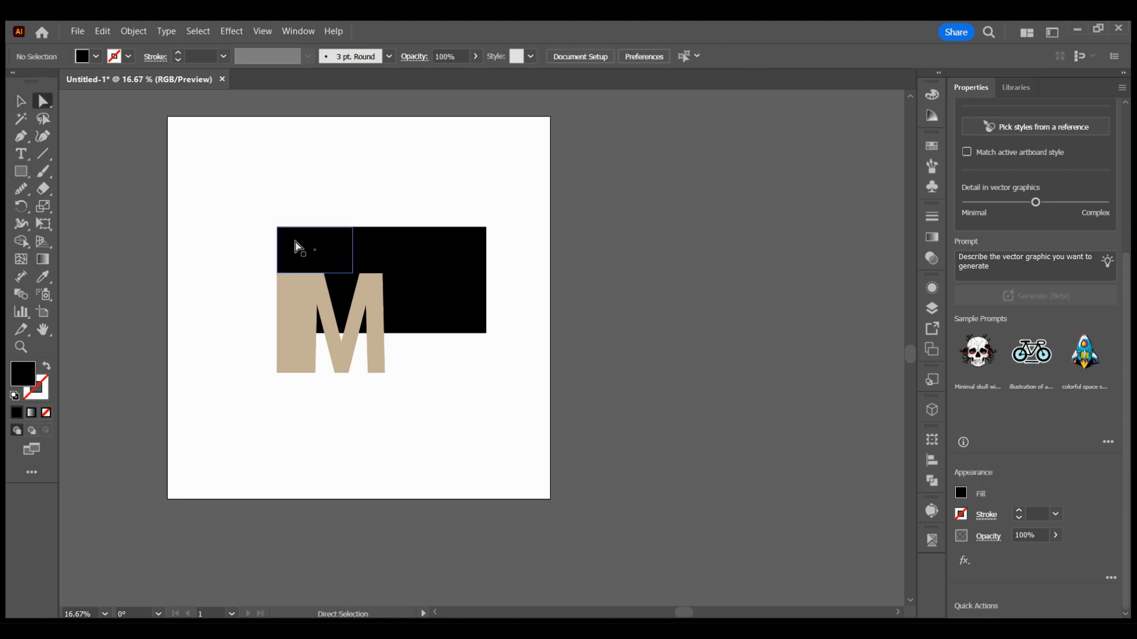
click(289, 237)
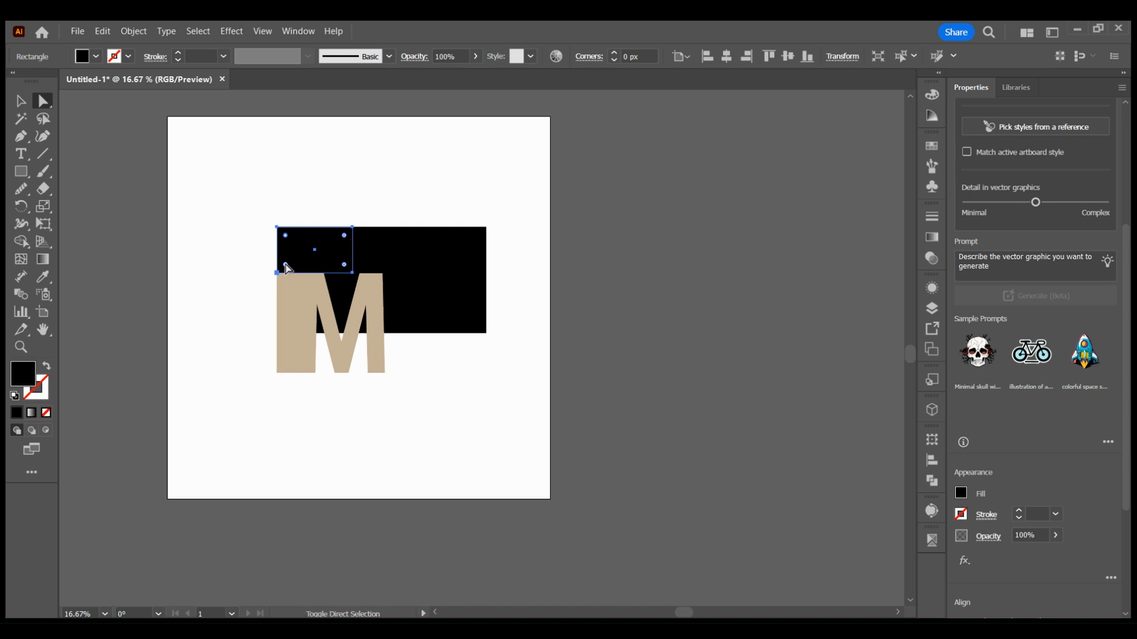
drag(288, 240, 383, 265)
- Select all the shapes and use Shape Builder to delete the large rectangle's upper-left piece outside the rounded corner
drag(234, 190, 503, 433)
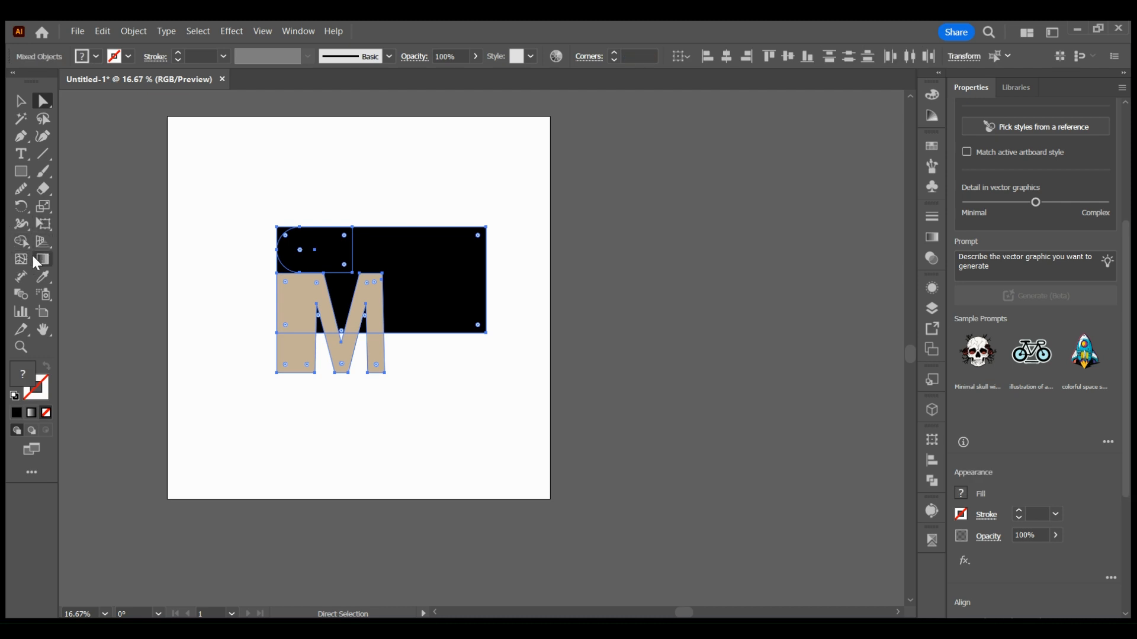
click(21, 241)
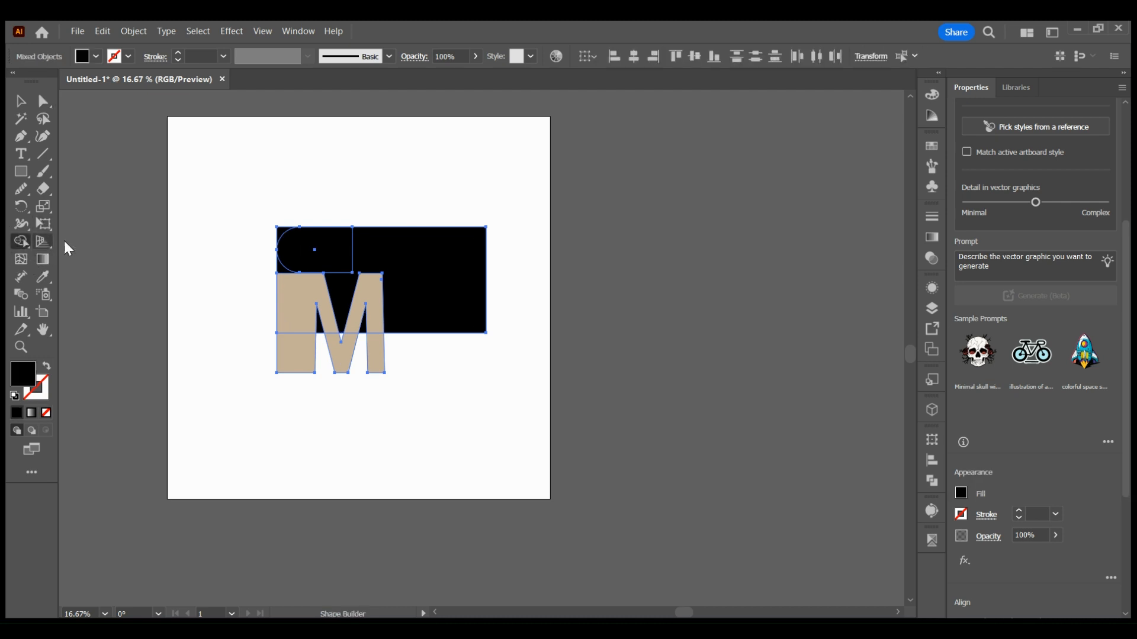
alt+click(283, 232)
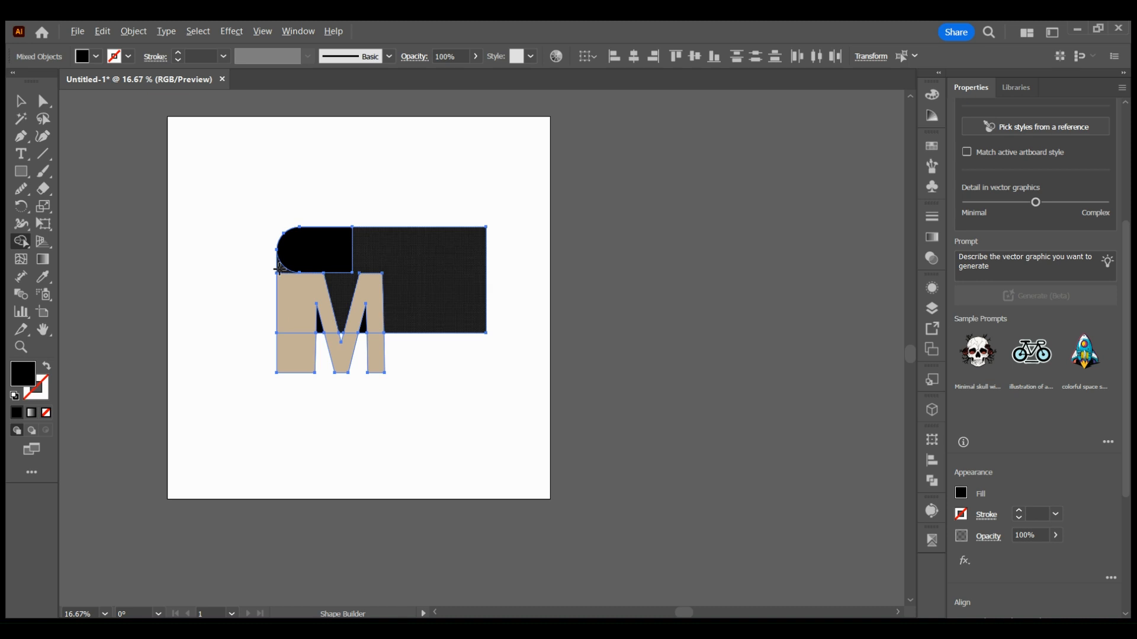
- Try to delete the area outside the small shape's lower-left rounding with Shape Builder, undo the deletion and deselect everything
alt+click(280, 269)
key(ctrl+z)
click(42, 101)
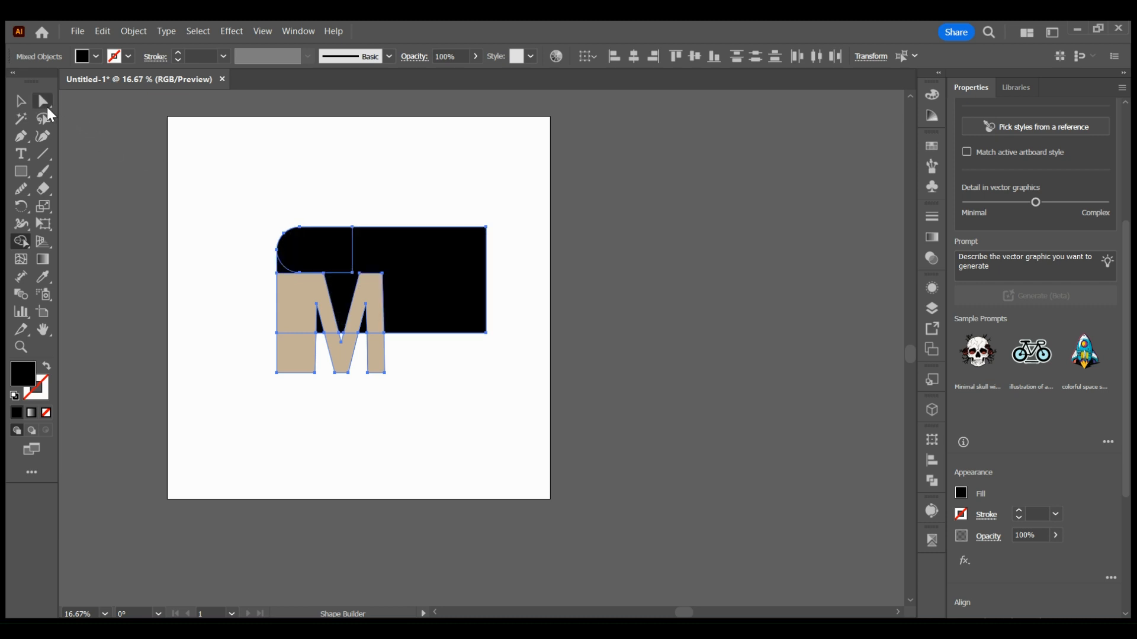
click(129, 183)
- Stretch the small rounded black shape slightly downward so that it overlaps the M's top edge
click(21, 102)
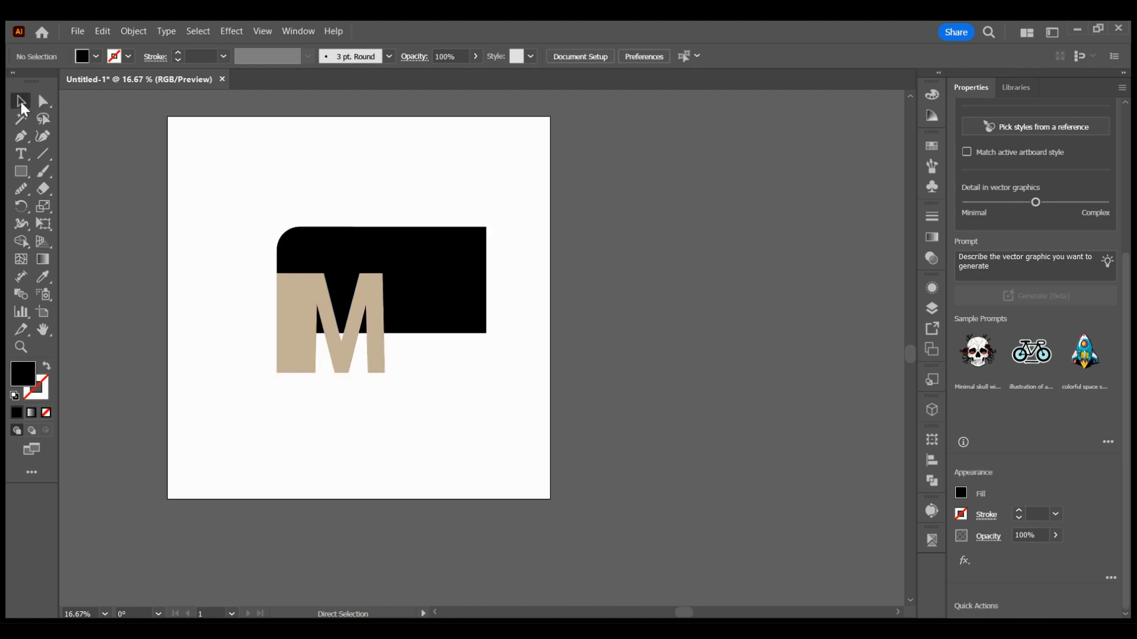
click(310, 248)
drag(317, 274, 318, 279)
click(197, 240)
- Select all the shapes and use Shape Builder to delete the black sliver between the small shape's lower-left rounding and the M
drag(223, 208, 317, 434)
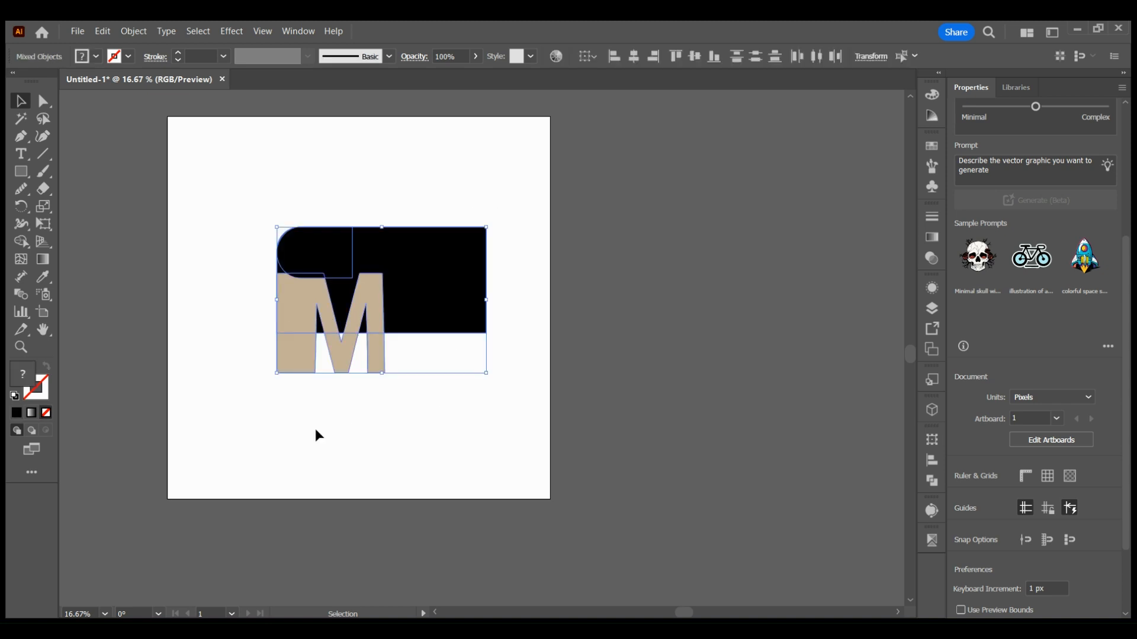
click(22, 243)
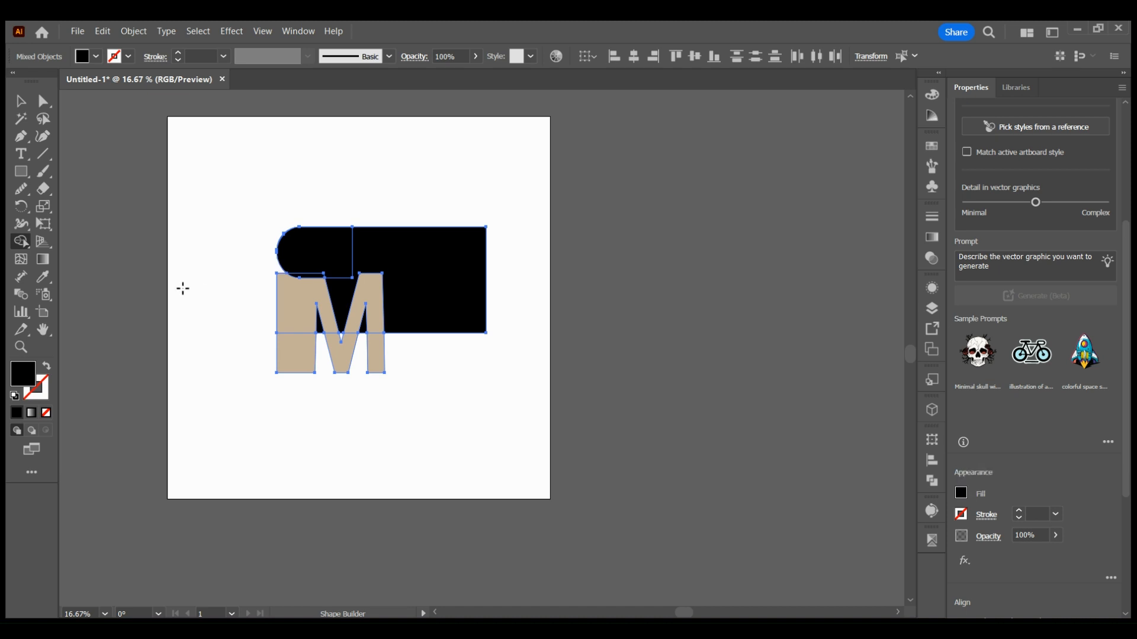
click(43, 101)
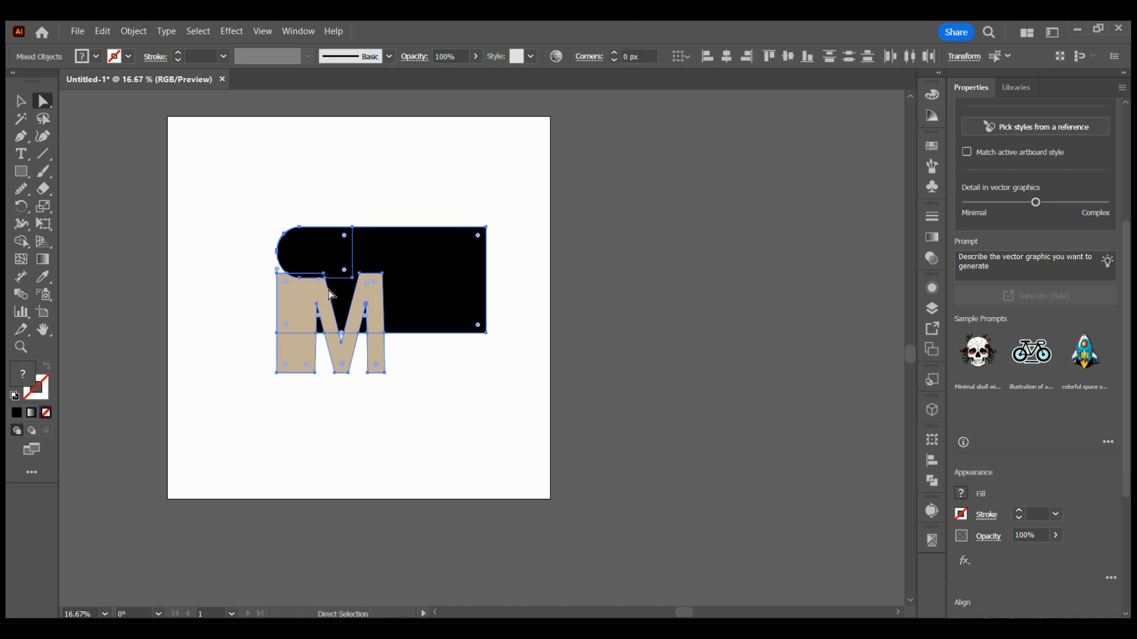
- Shorten the small rounded black shape so that its bottom edge lines up with the M's top edge
scroll(331, 294, up, 1)
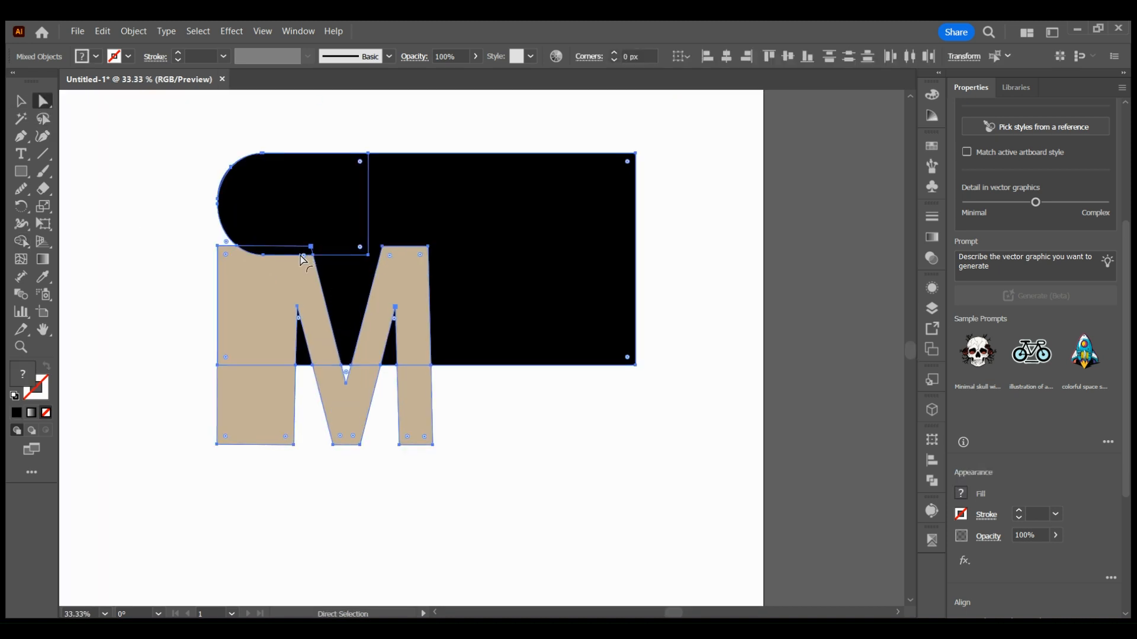
click(20, 101)
click(129, 197)
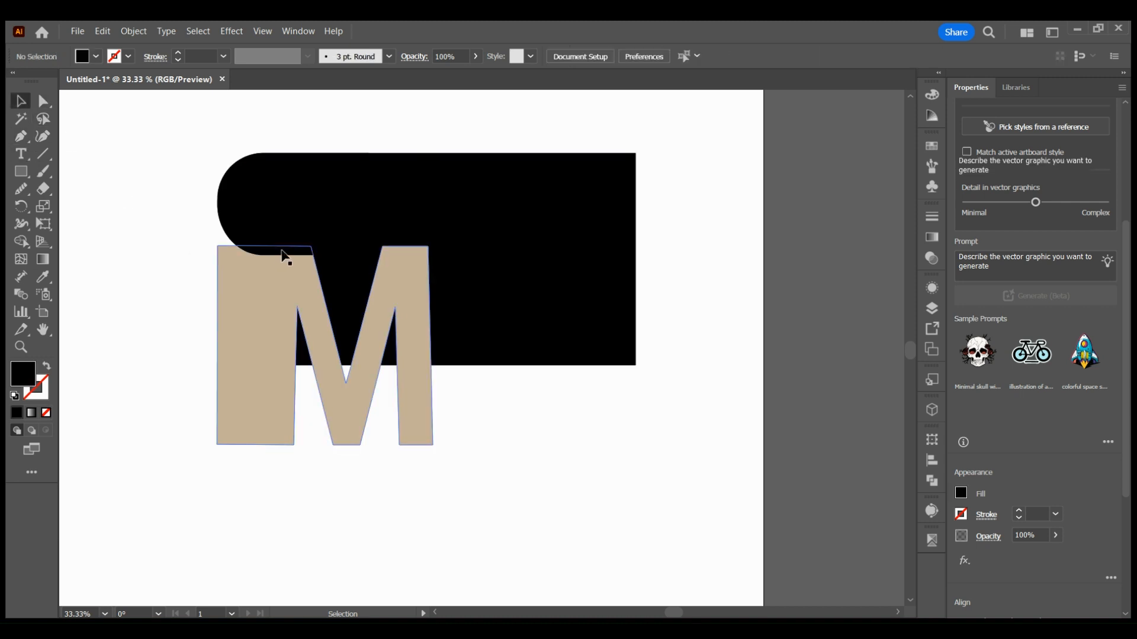
click(283, 255)
drag(294, 256, 291, 246)
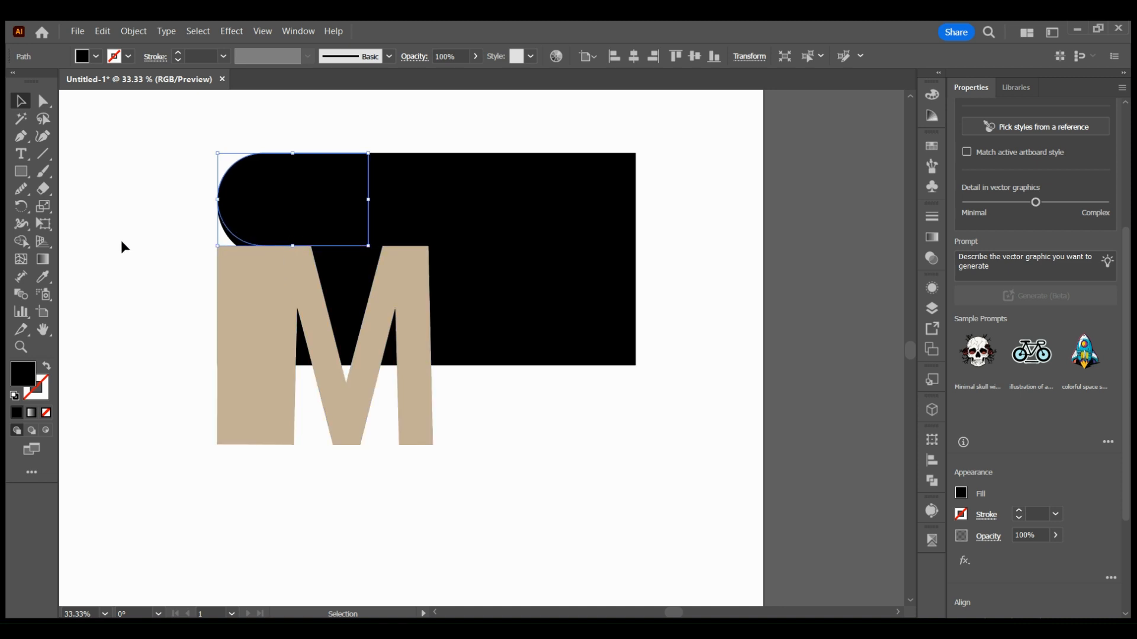
click(121, 239)
- Select all the shapes and merge the small rounded shape with the large black block using Shape Builder
drag(178, 183, 347, 292)
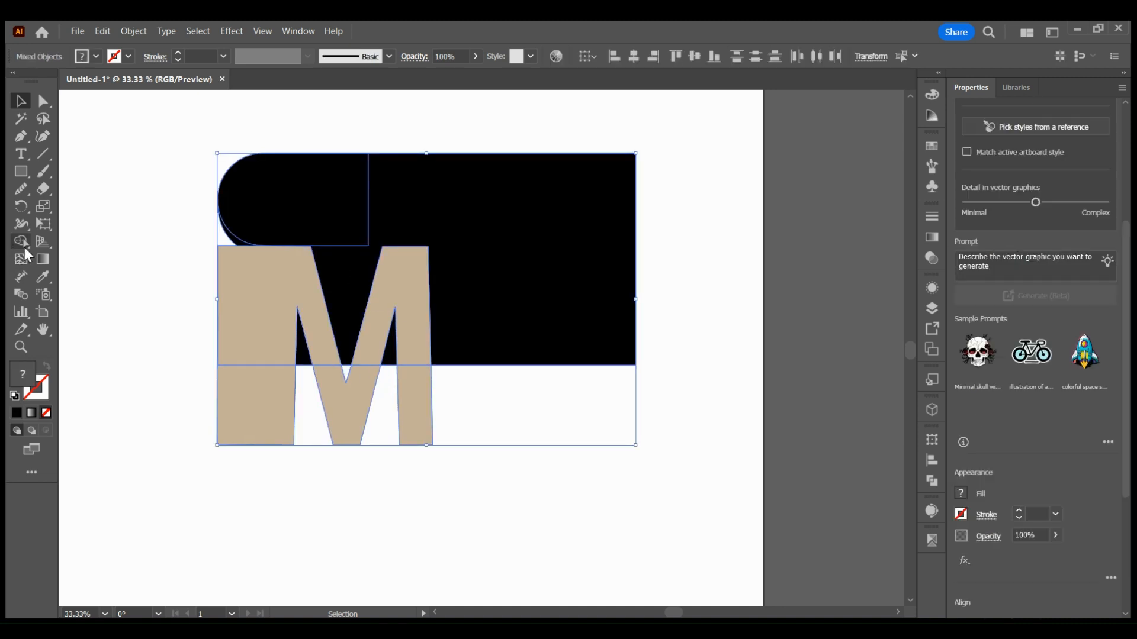
click(21, 241)
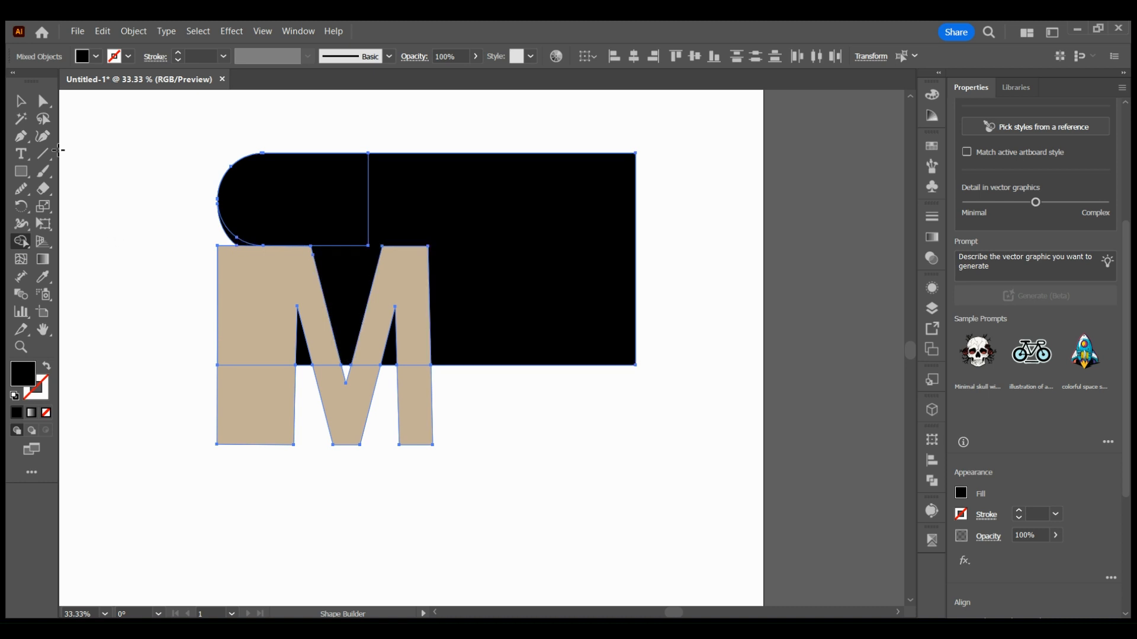
click(21, 101)
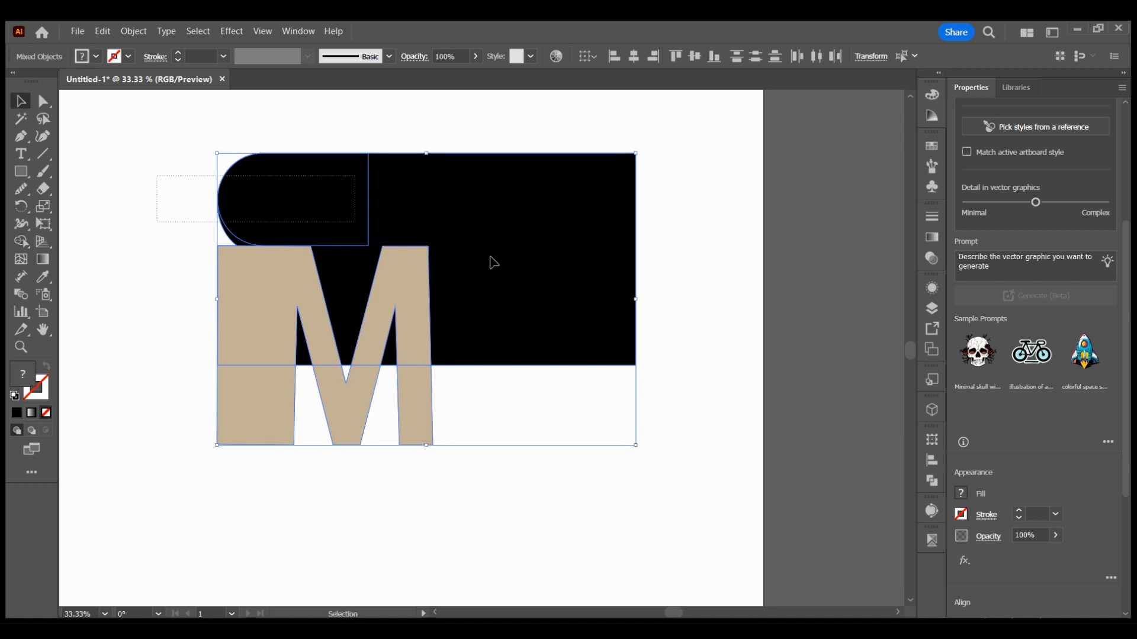
key(shift+m)
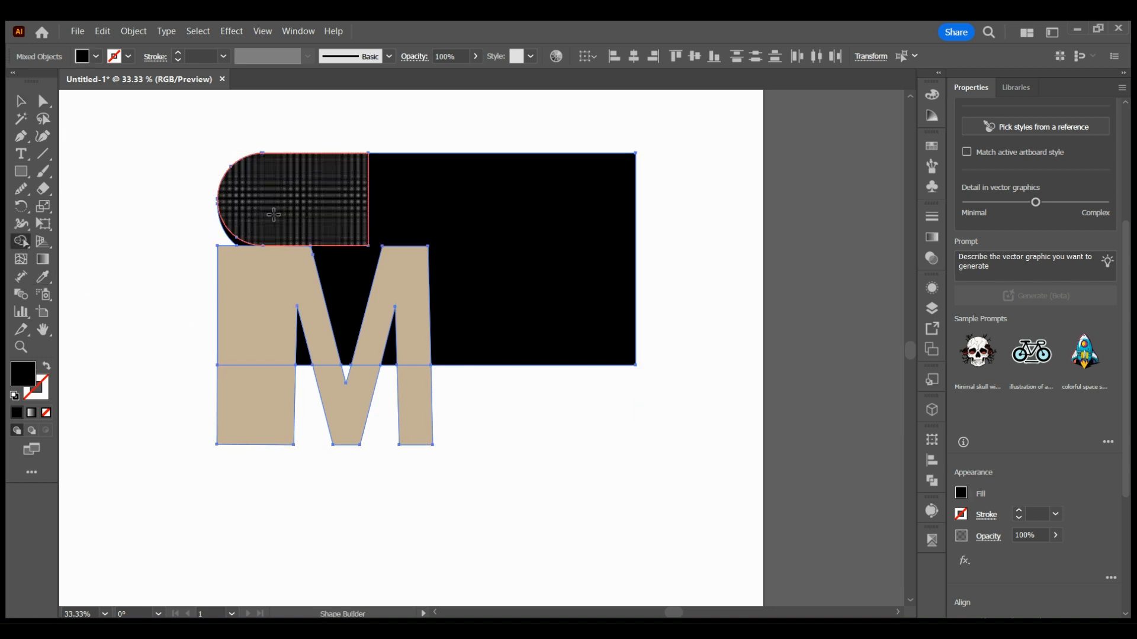
drag(252, 221, 391, 225)
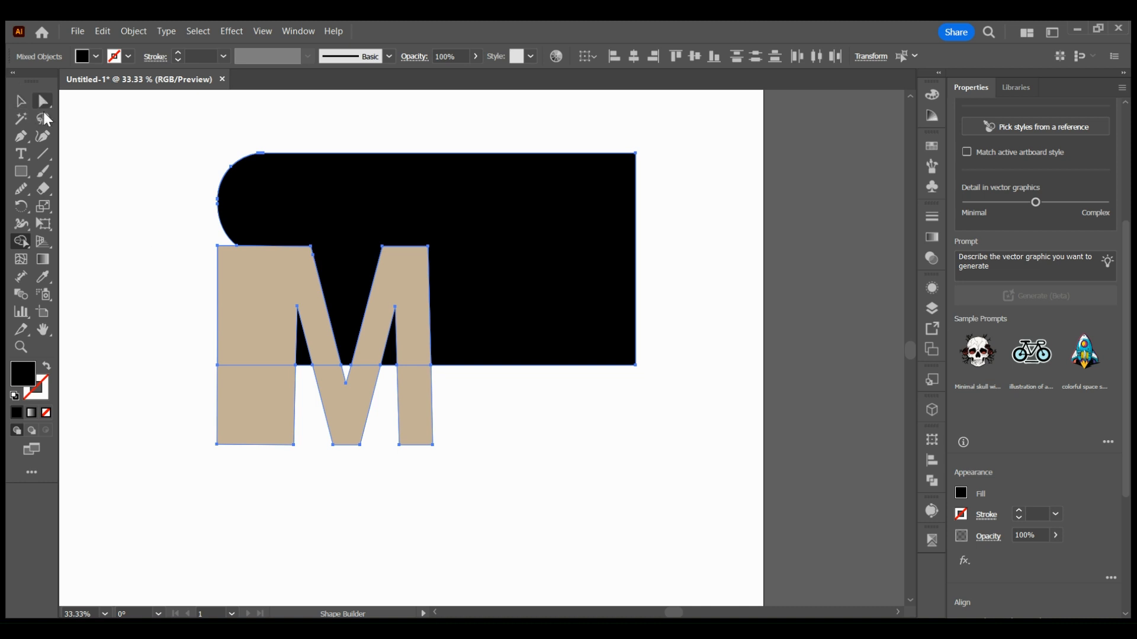
click(20, 102)
click(147, 177)
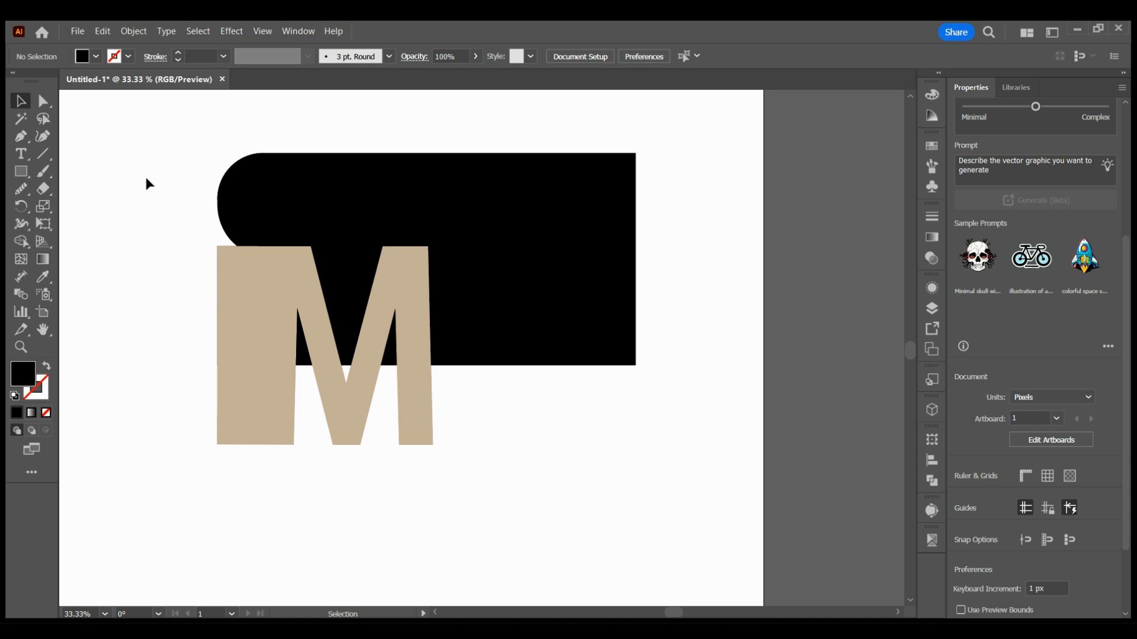
- Fill the merged black block with a light-to-dark blue gradient and set its type to radial
click(329, 229)
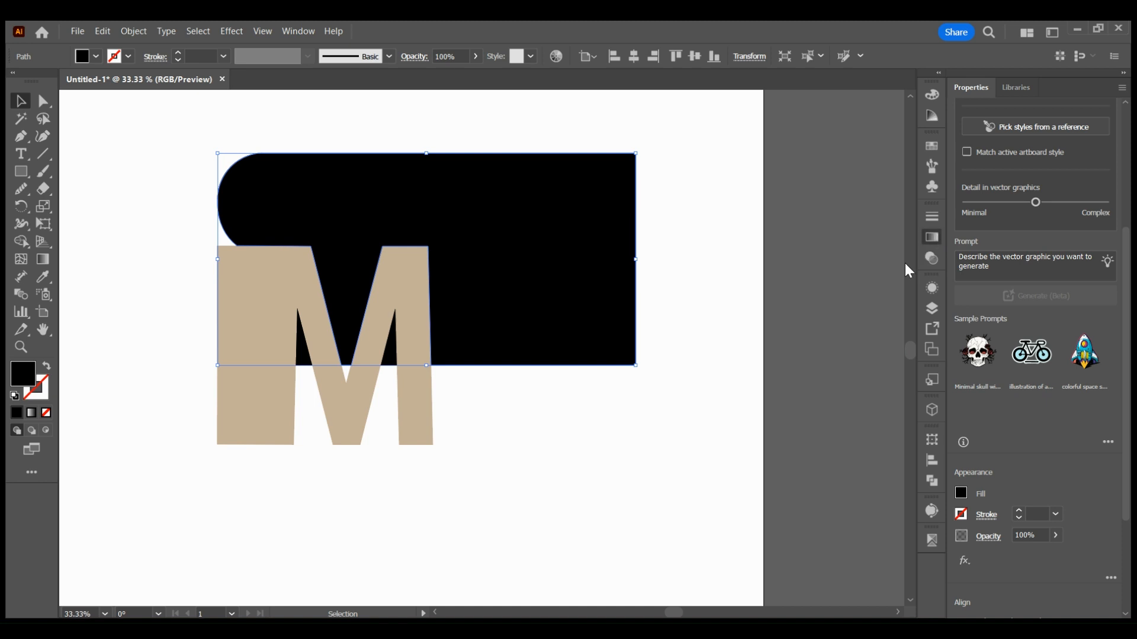
key(period)
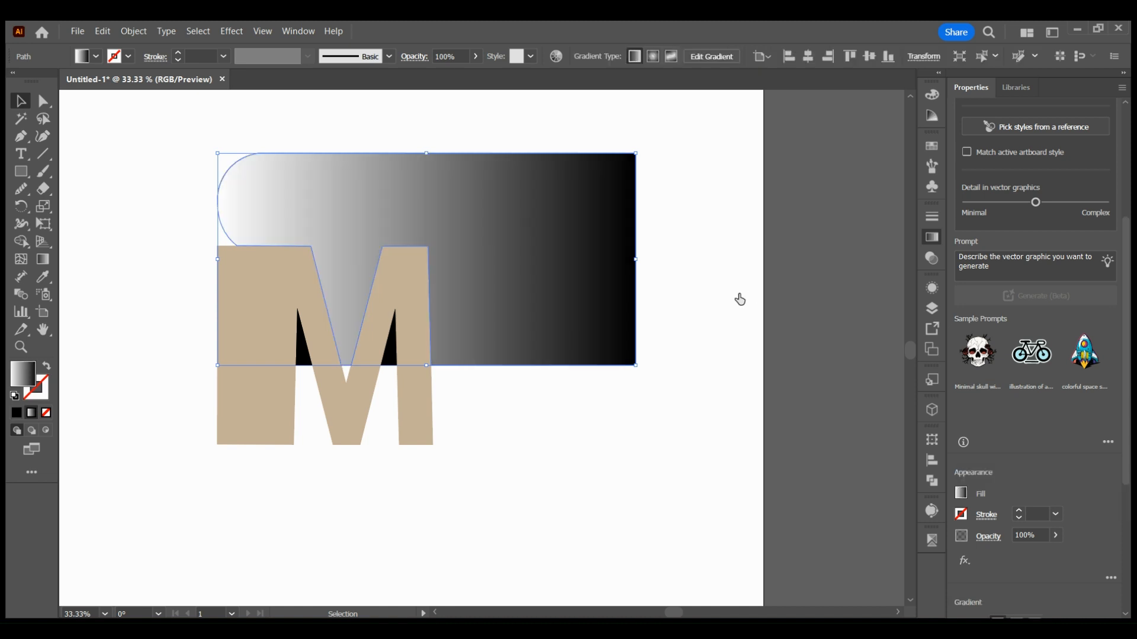
click(700, 291)
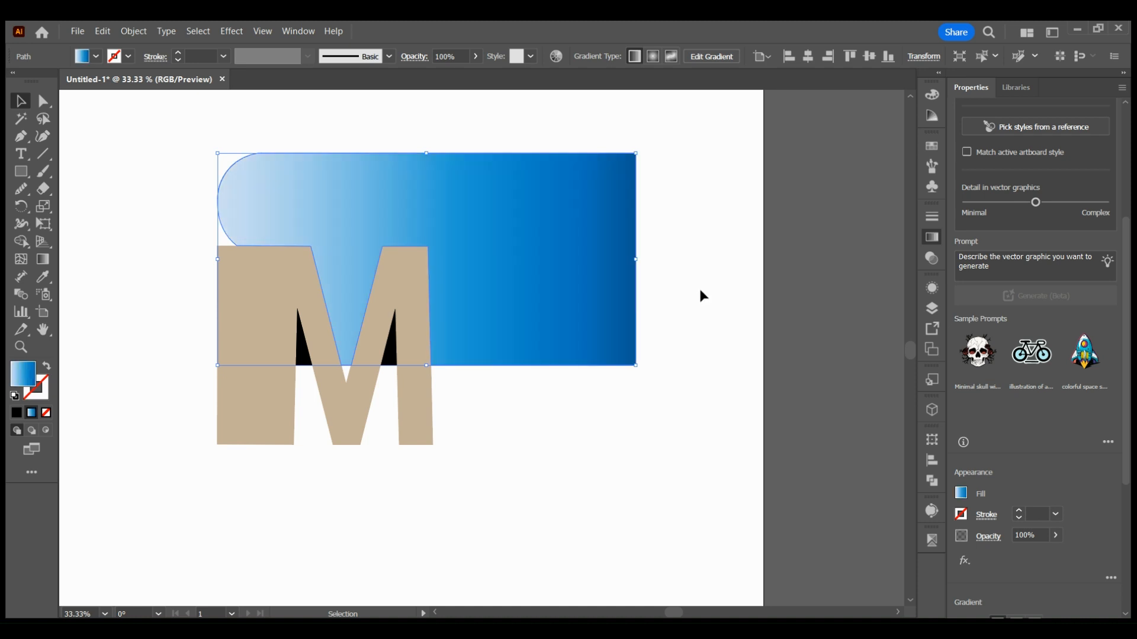
click(835, 233)
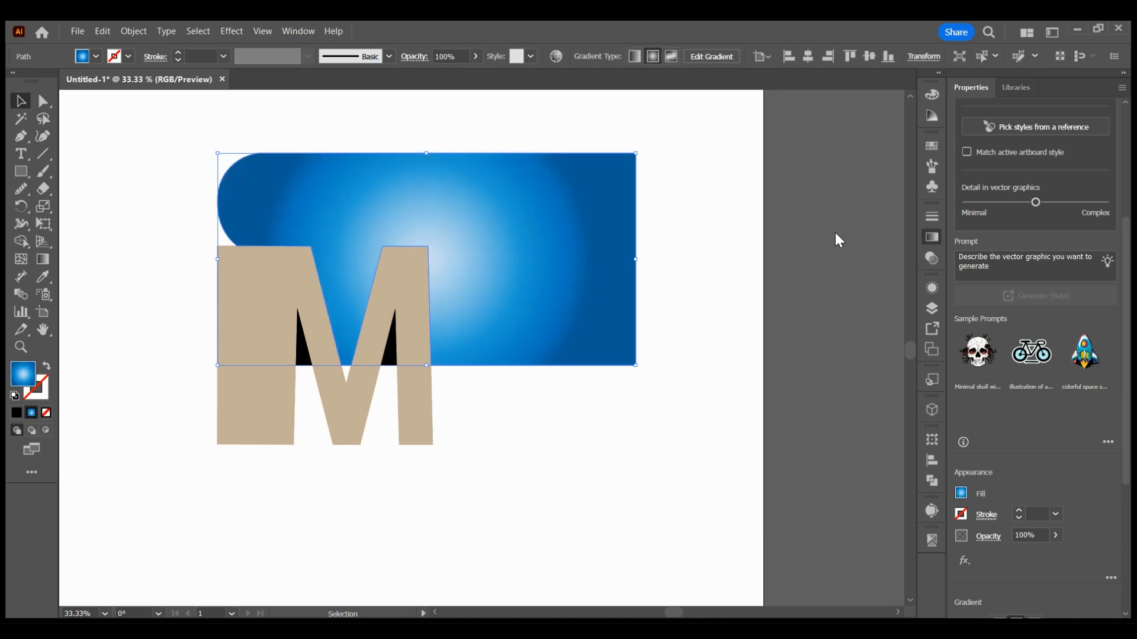
click(643, 122)
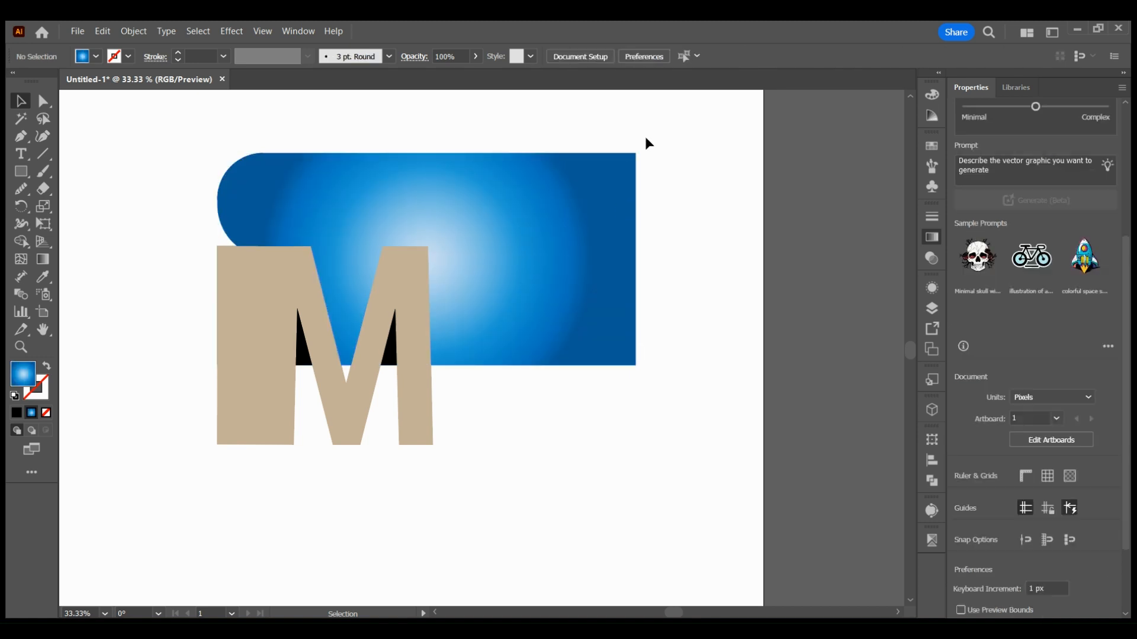
- Redirect the block's radial gradient so that it fades from light blue at the upper-right corner to dark blue near the M
click(568, 260)
click(43, 260)
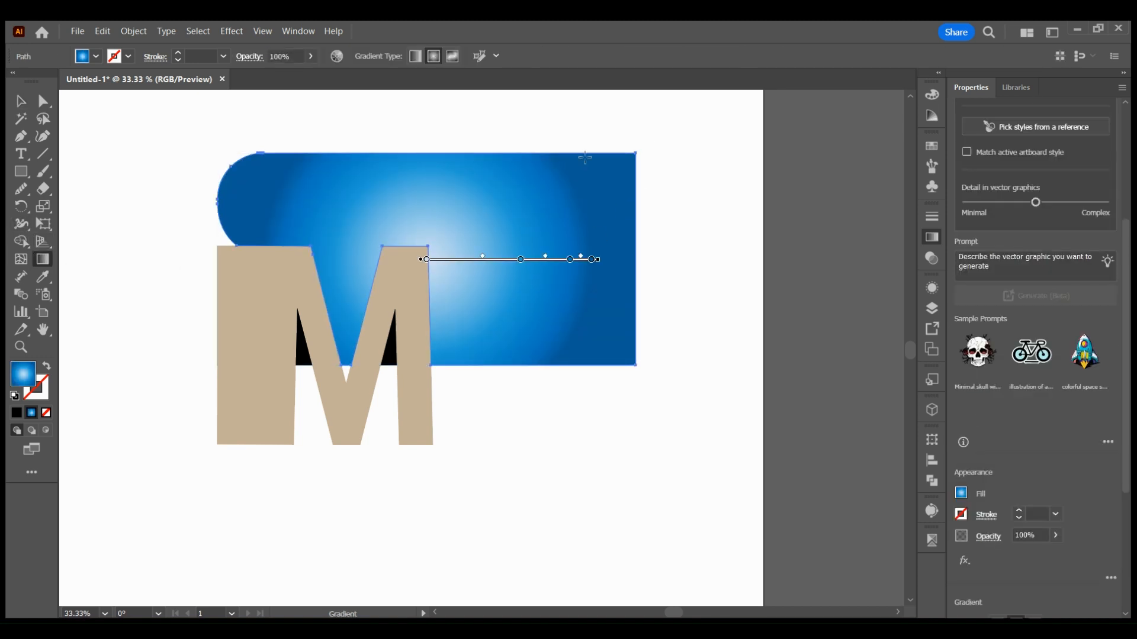
mouse_move(642, 135)
mouse_down()
mouse_move(525, 236)
mouse_move(456, 317)
mouse_up()
drag(435, 383, 603, 209)
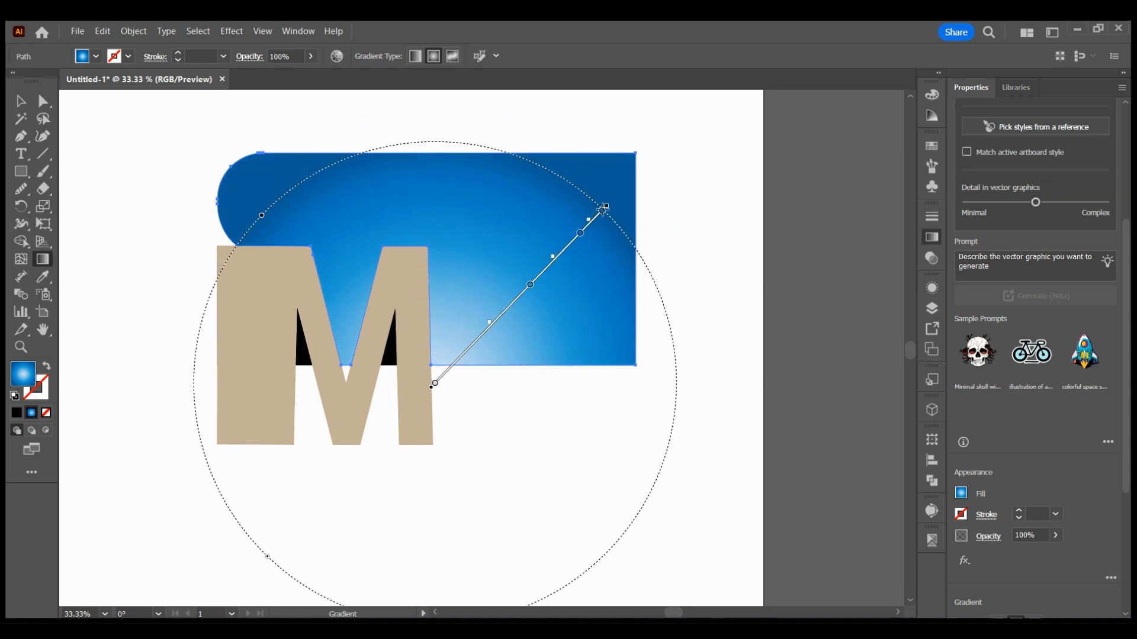
drag(651, 122, 352, 245)
click(20, 100)
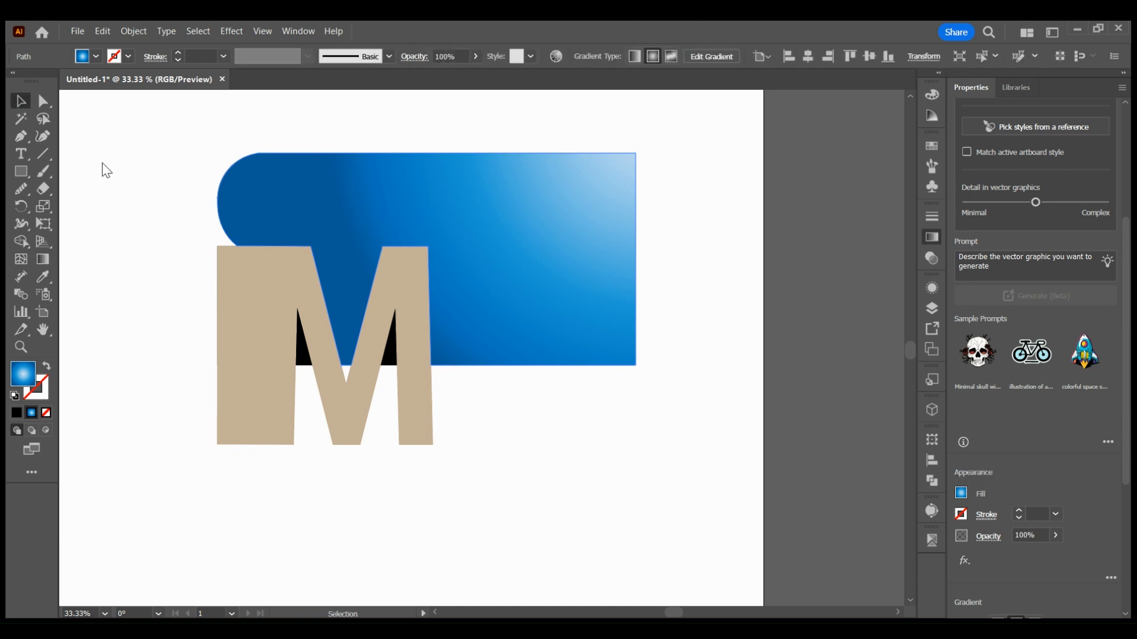
click(115, 284)
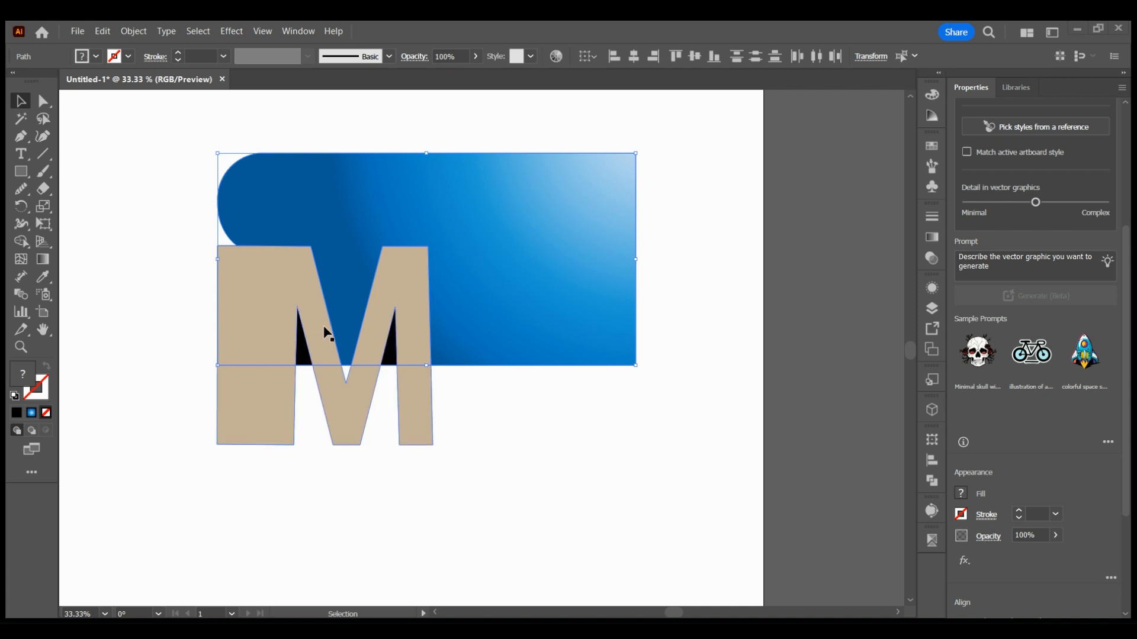
- Select the blue block together with the black pieces behind the M and unite them into one shape
click(556, 512)
click(303, 355)
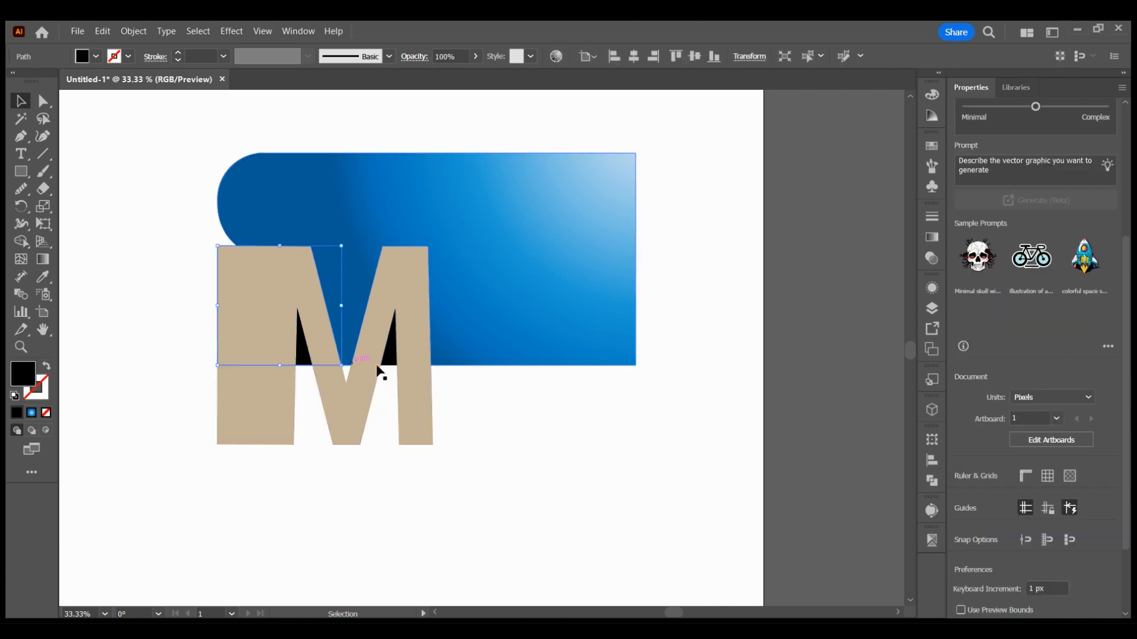
shift+click(407, 341)
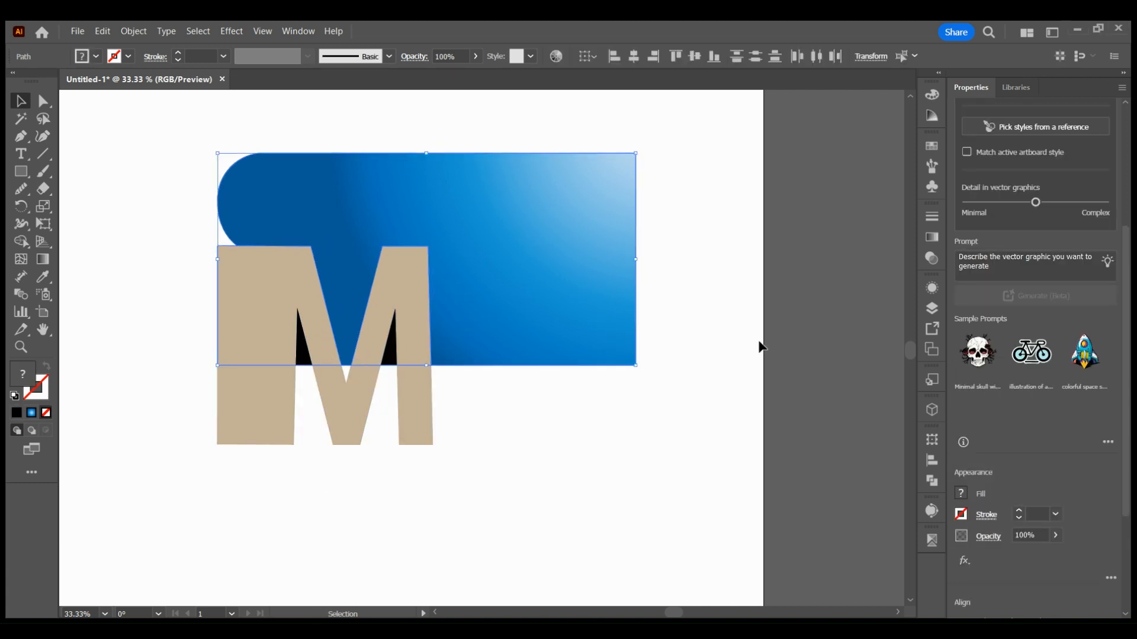
click(929, 480)
click(758, 473)
click(560, 471)
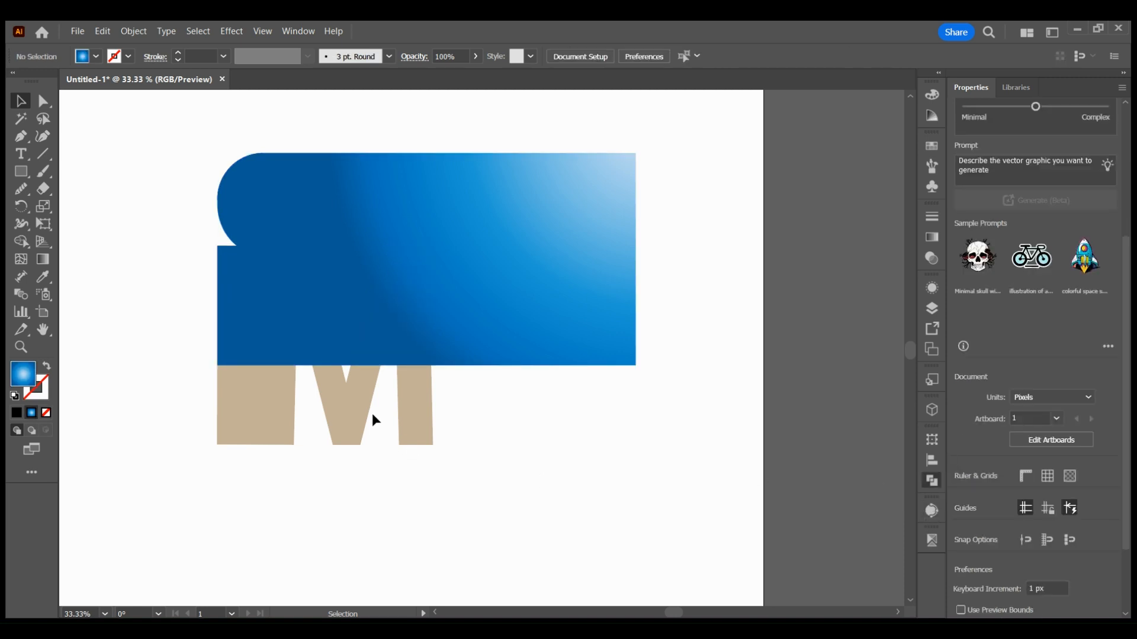
- Bring the beige M to the front of the blue block
click(374, 416)
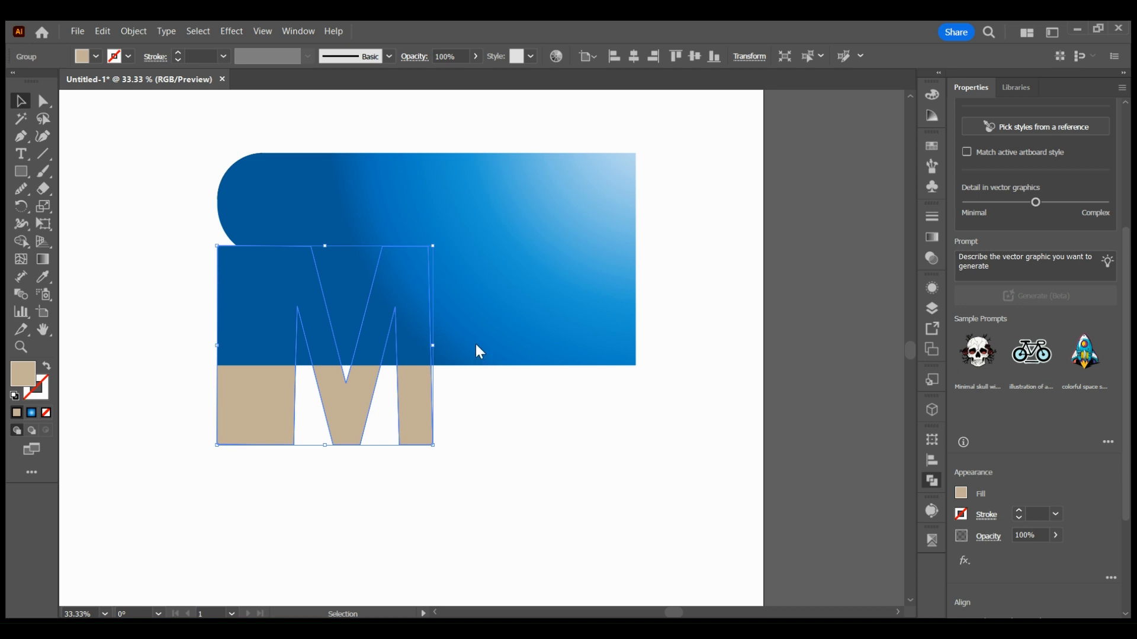
key(ctrl+shift+bracketright)
click(561, 448)
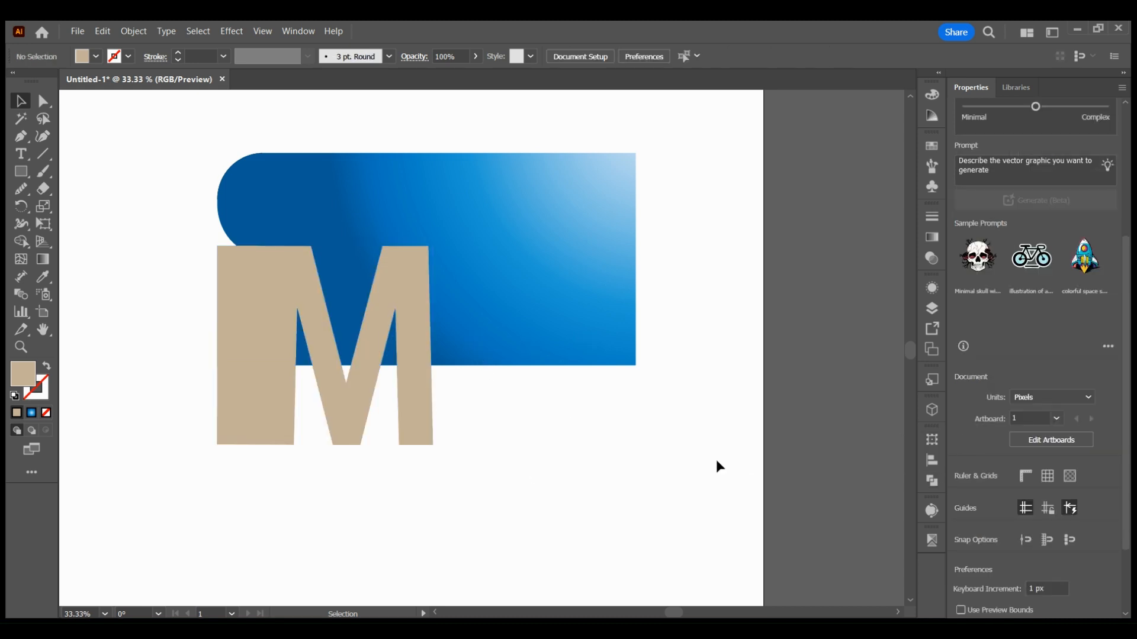
- Duplicate the beige M to the right of the blue block
click(408, 372)
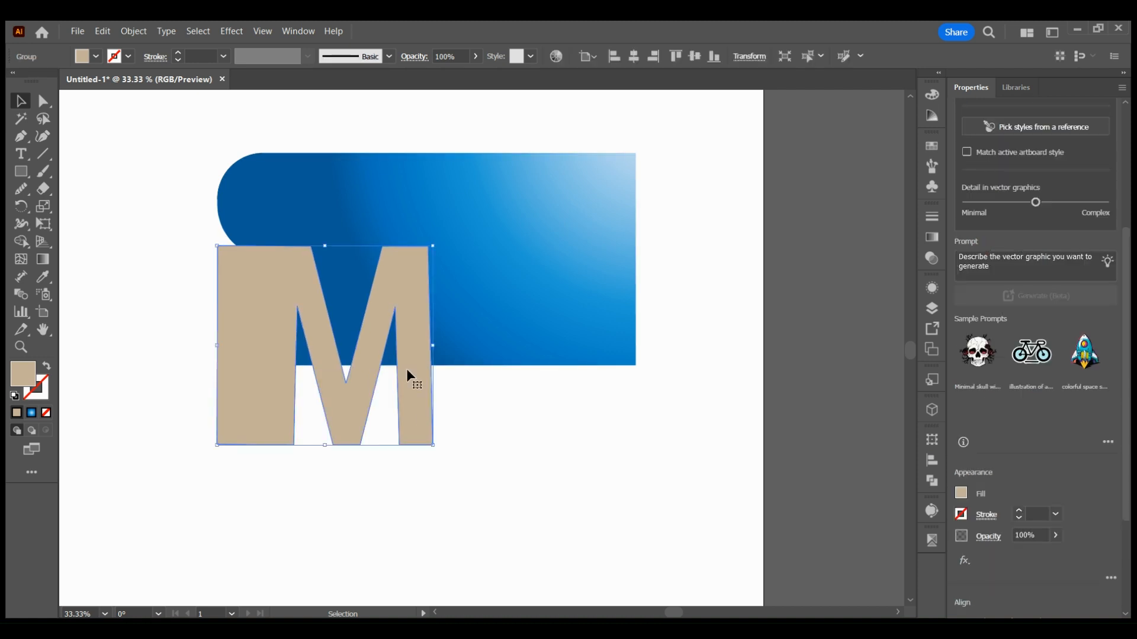
drag(407, 371, 836, 365)
click(672, 509)
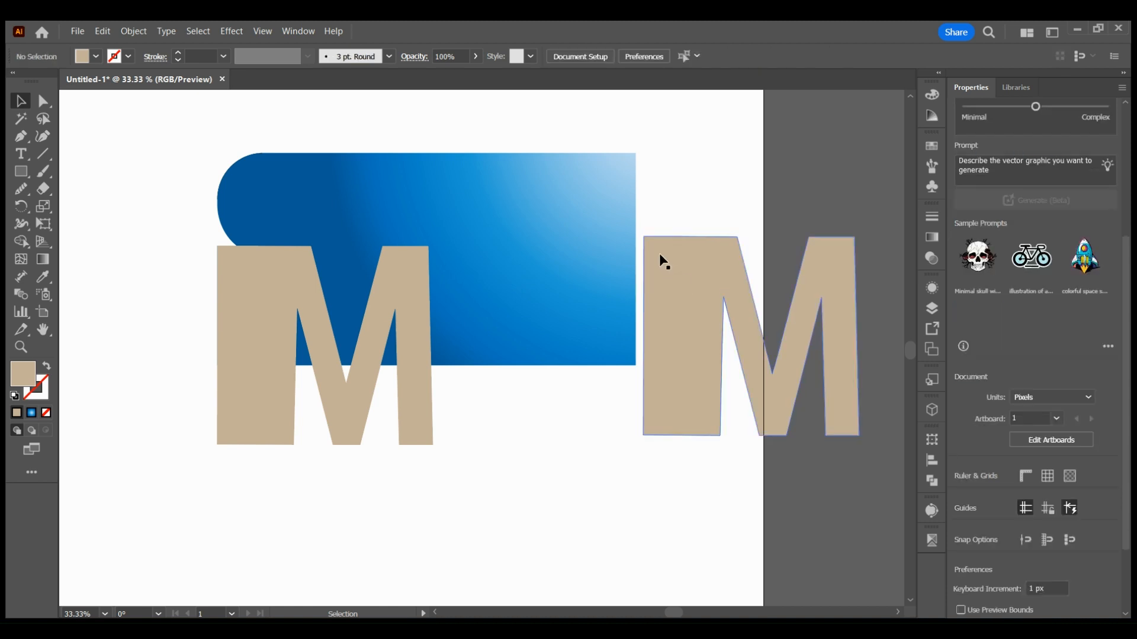
- Narrow the M copy's left leg by moving its top and bottom outer anchor points about 100 px to the right
click(659, 254)
click(41, 104)
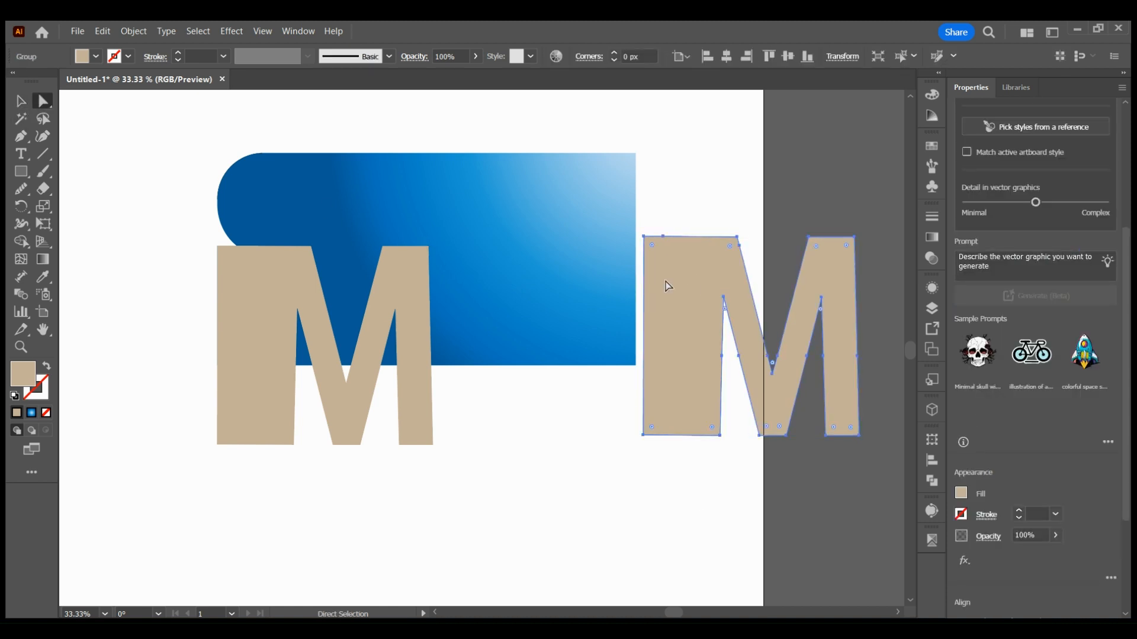
click(644, 237)
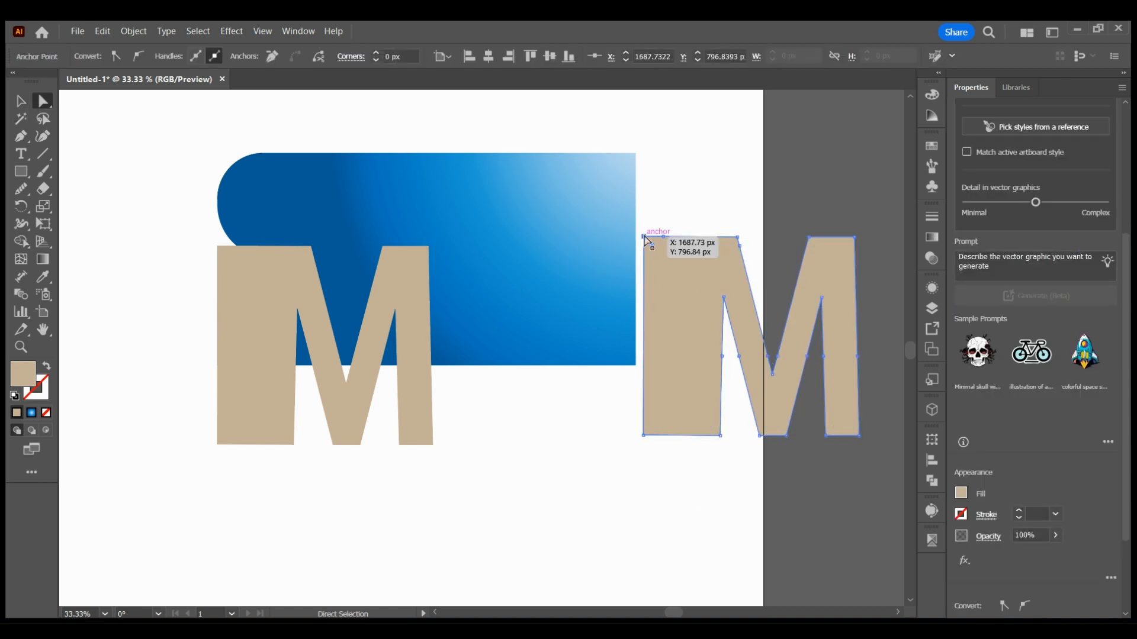
drag(643, 235, 681, 237)
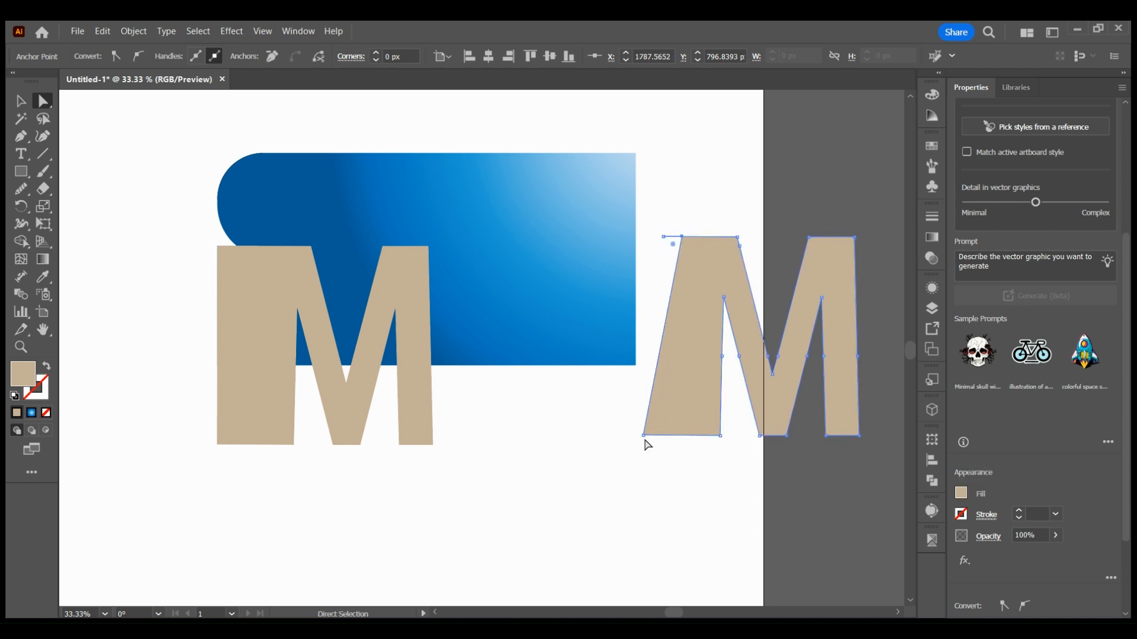
key(ctrl+shift+a)
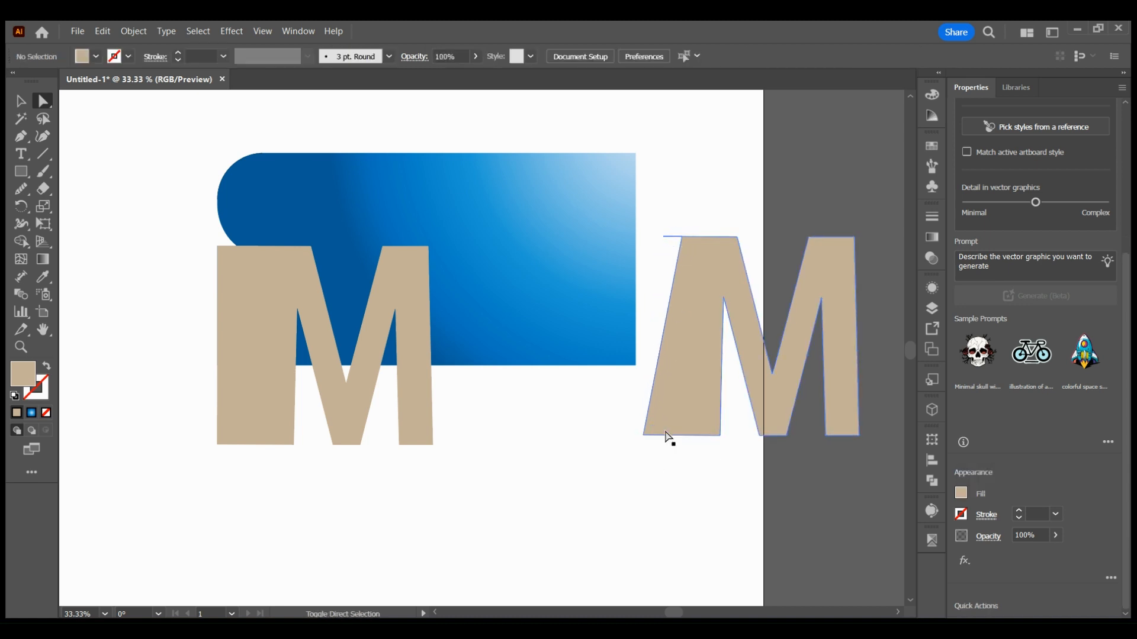
click(644, 436)
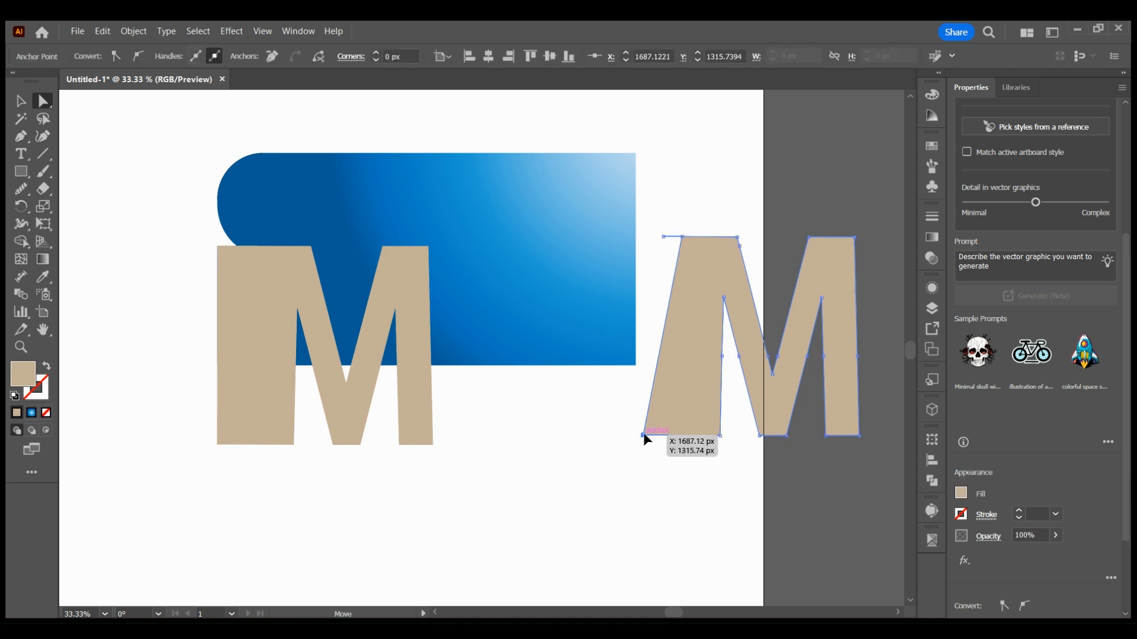
drag(644, 436, 680, 436)
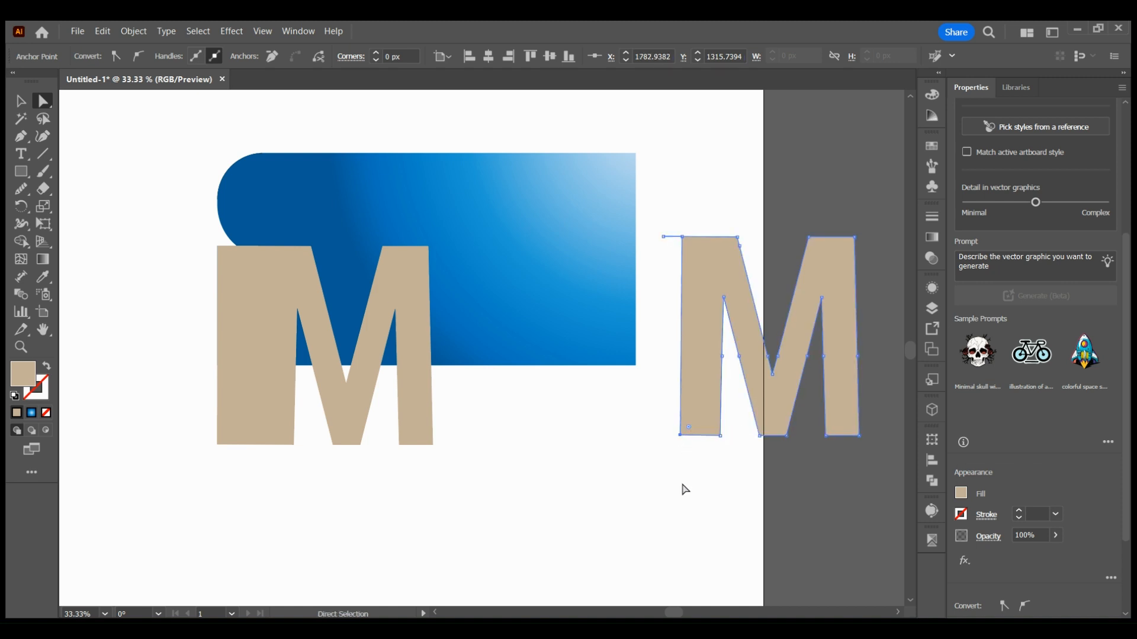
- Move the stray anchor point on the M copy's top edge onto the leg's new upper-left corner
click(682, 490)
click(664, 237)
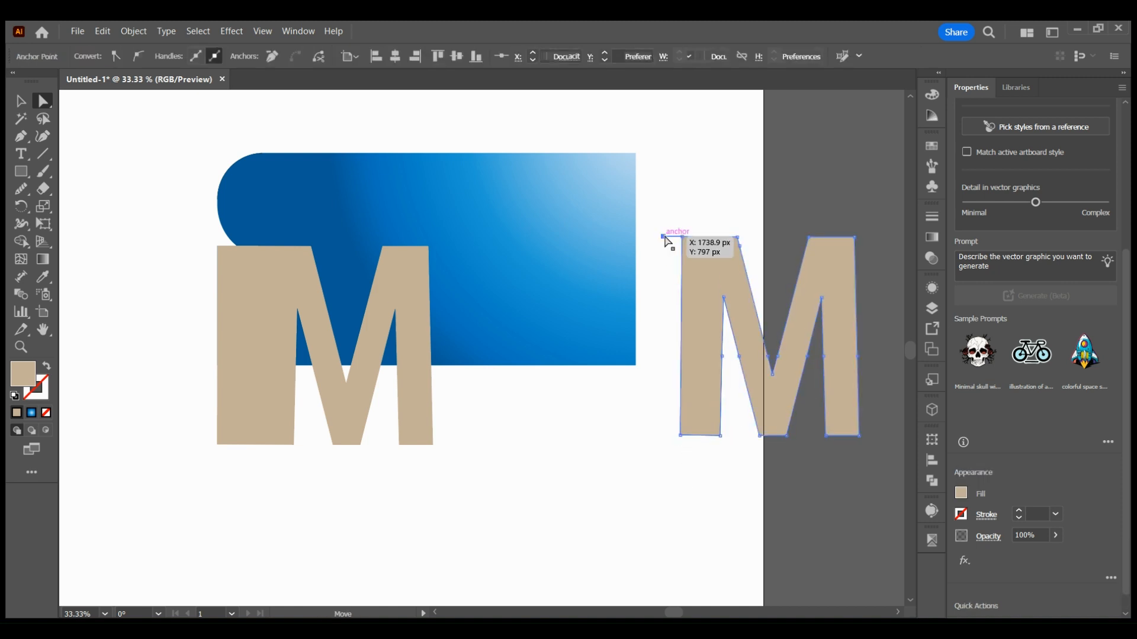
drag(665, 238, 682, 237)
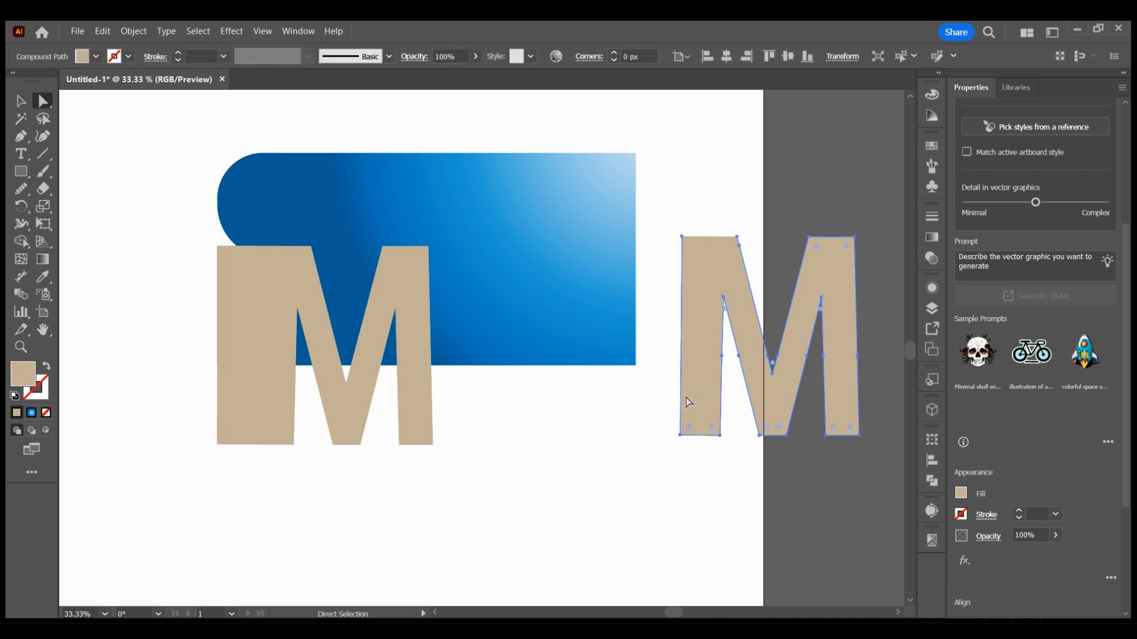
click(687, 539)
- Fill the M copy to the right of the blue block with black
click(706, 251)
click(99, 56)
click(40, 82)
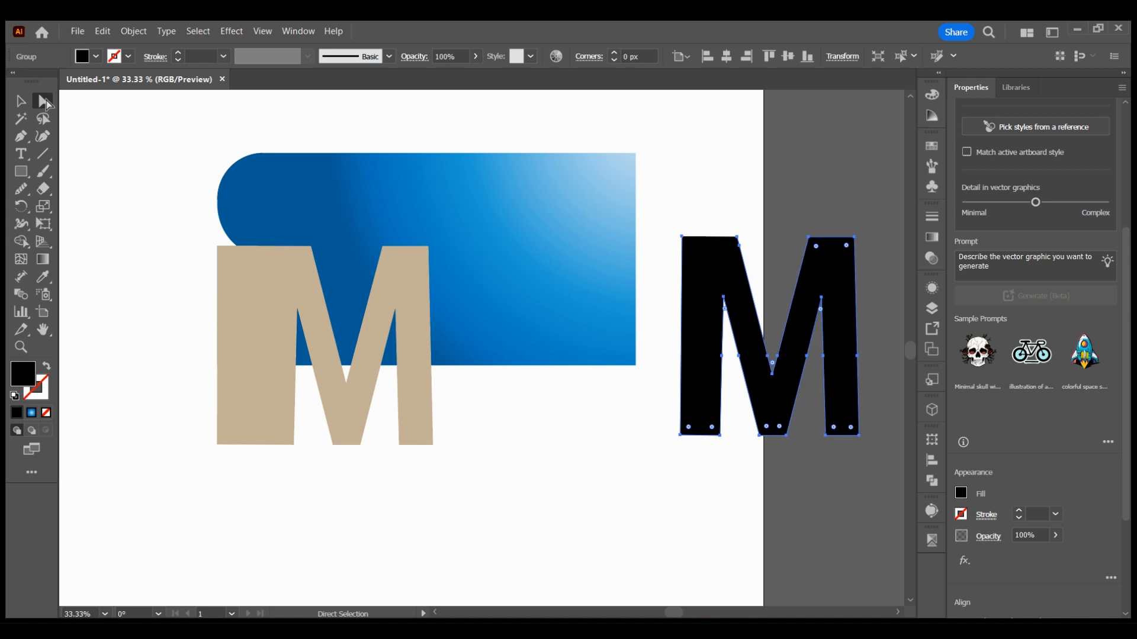
click(20, 101)
click(666, 557)
- Shorten the black M from its top edge and place it over the beige M with their bottom edges aligned
drag(769, 396, 579, 449)
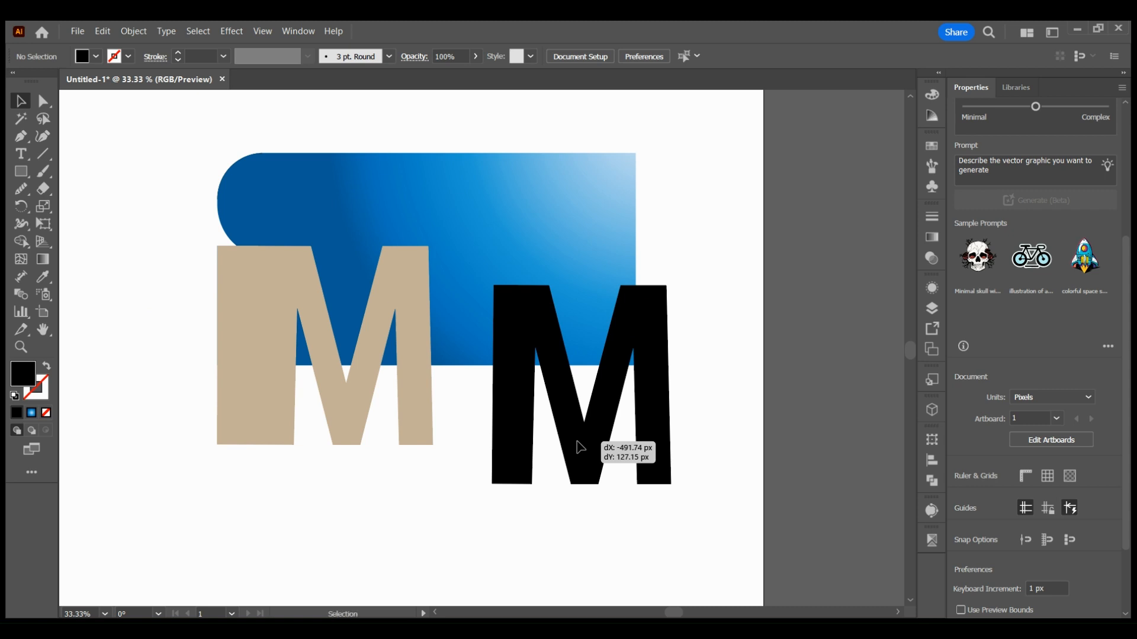
drag(581, 286, 579, 327)
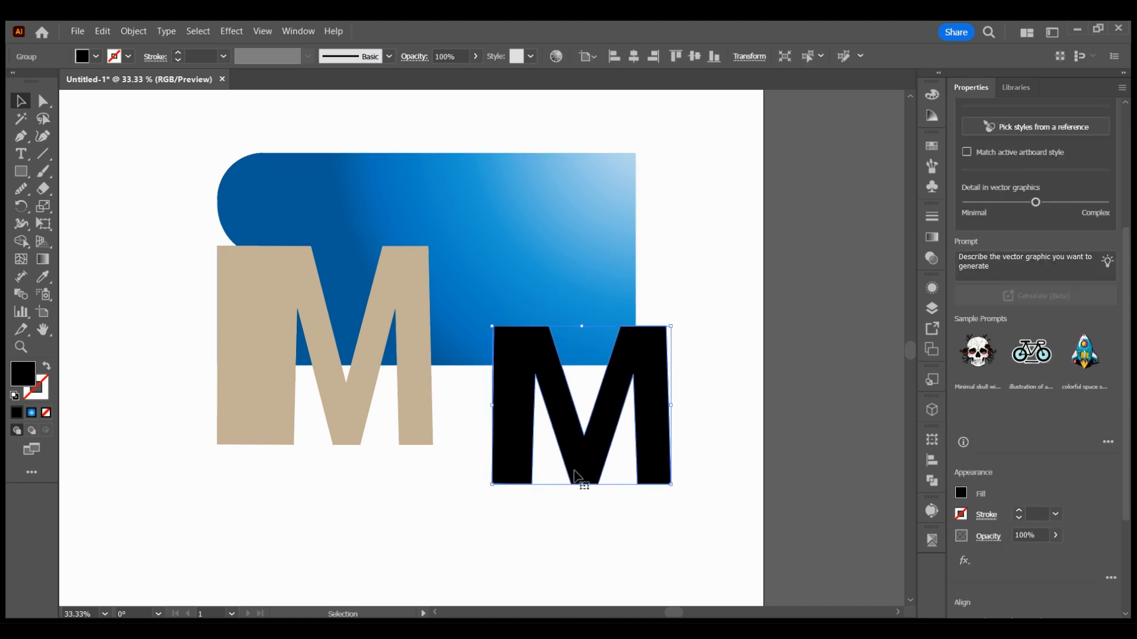
drag(578, 470, 360, 437)
click(473, 550)
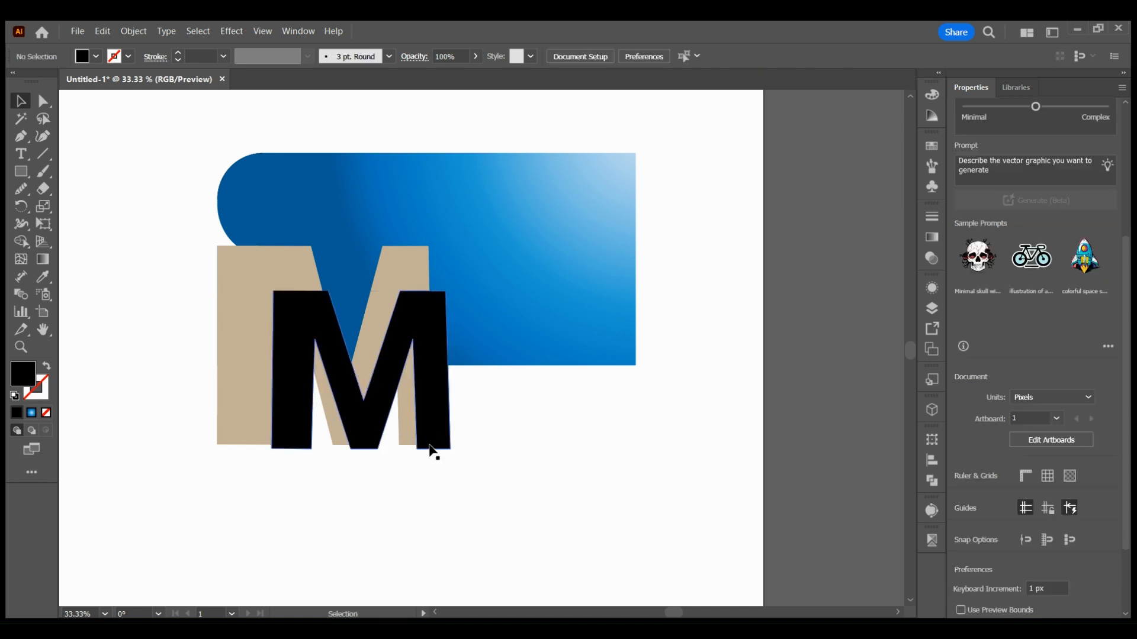
drag(430, 444, 427, 443)
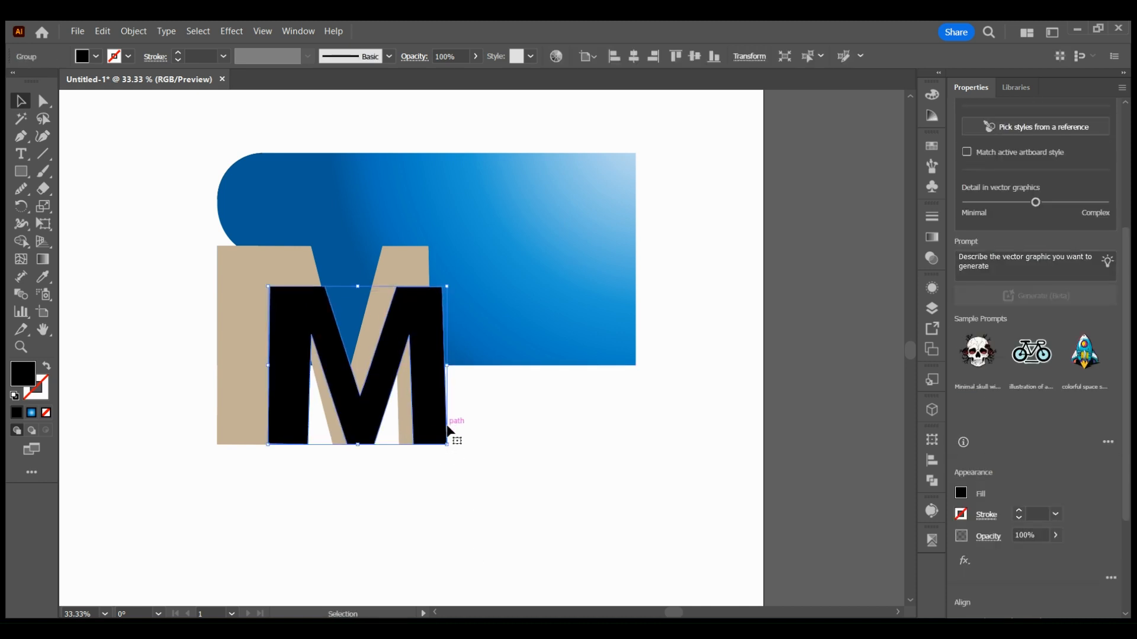
- Bring the beige M in front of the black copy
click(411, 278)
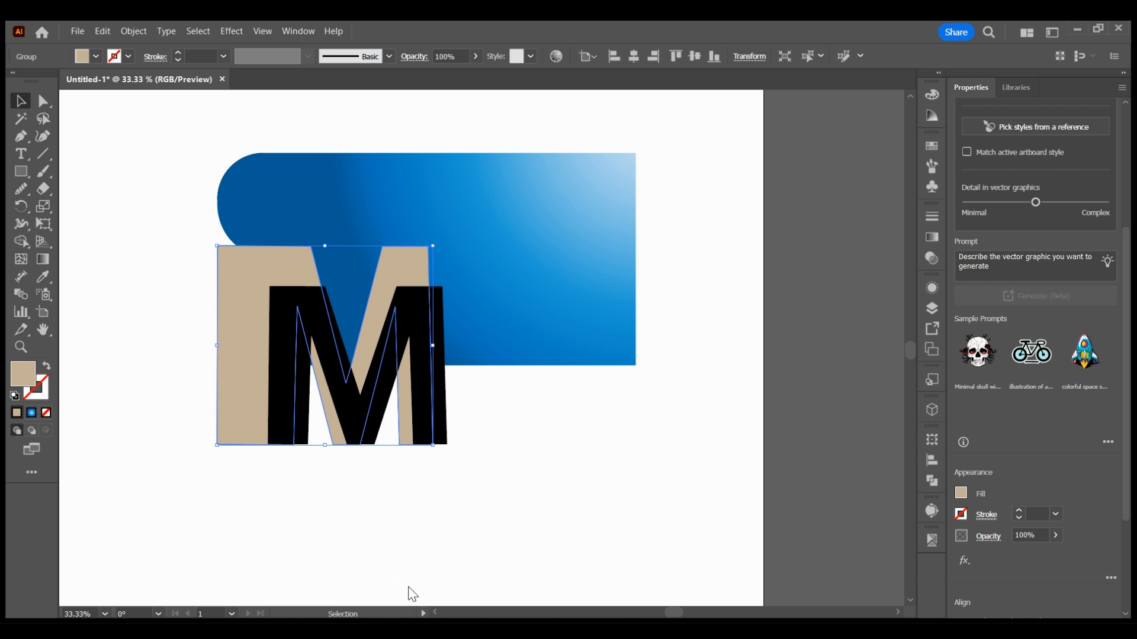
key(ctrl+shift+bracketright)
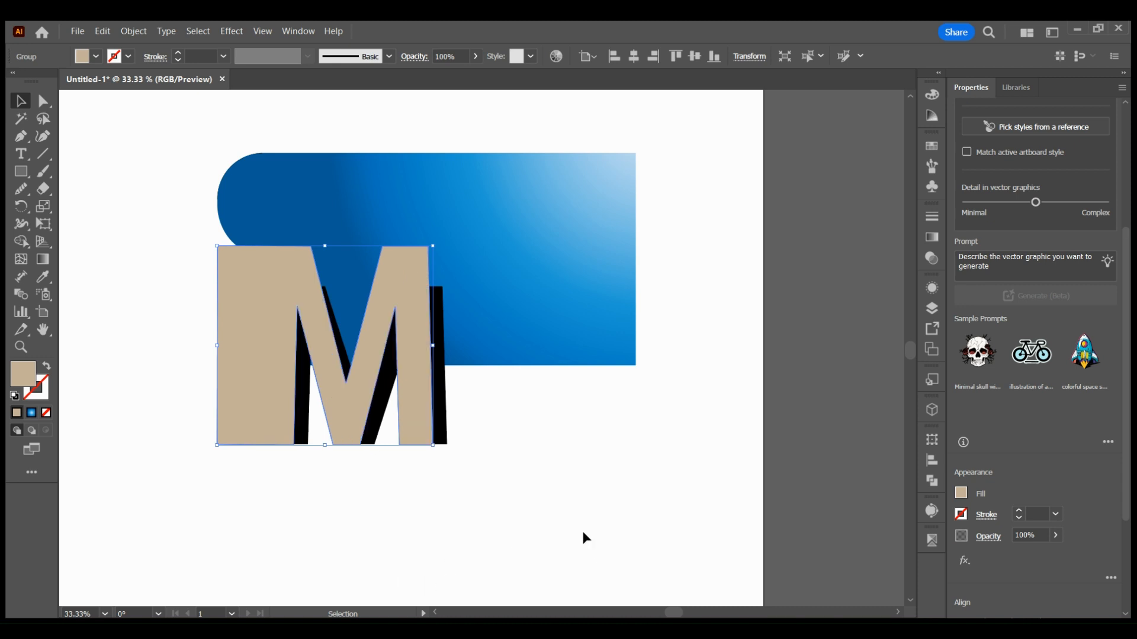
click(581, 533)
- Shift the black M slightly right behind the beige M and shorten it further from its top edge
click(445, 380)
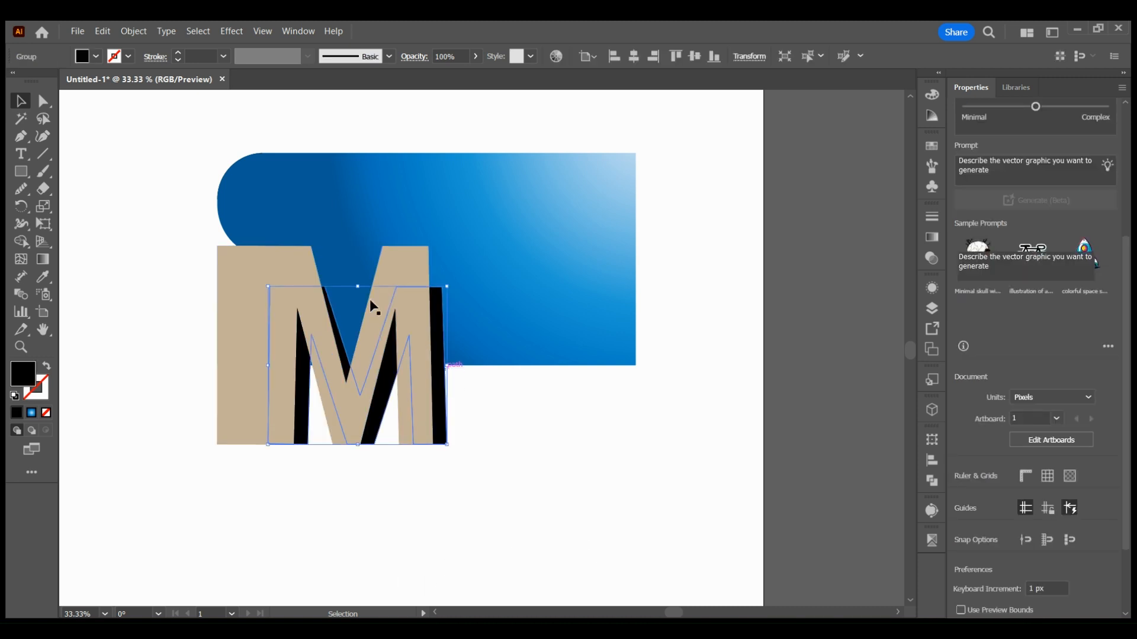
drag(362, 287, 362, 299)
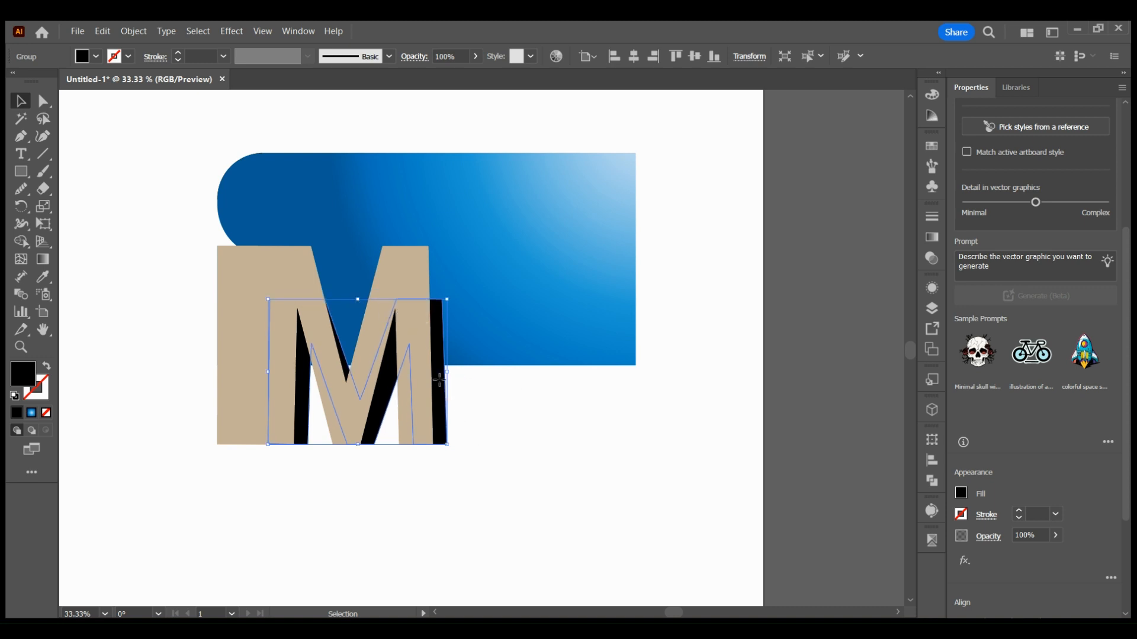
drag(439, 380, 455, 386)
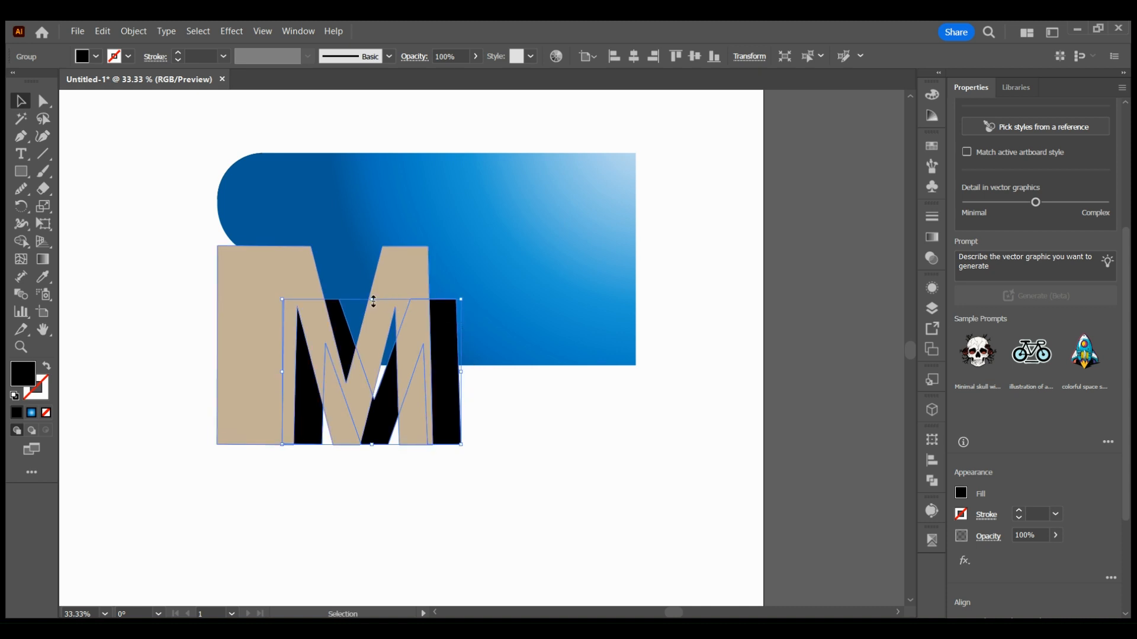
drag(373, 301, 373, 302)
click(378, 301)
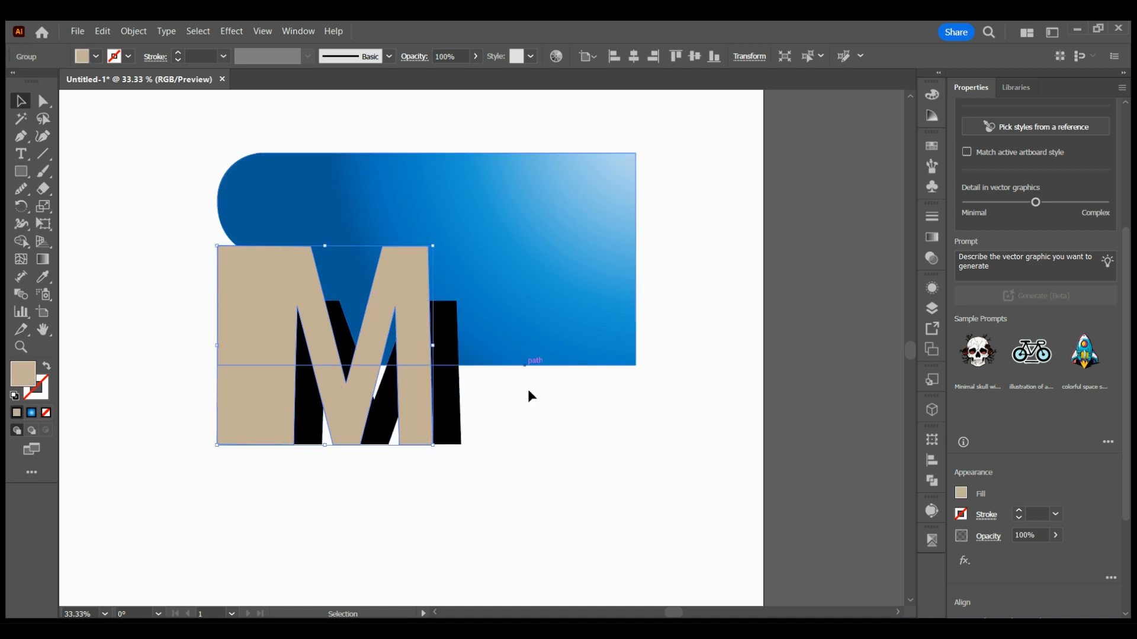
click(452, 363)
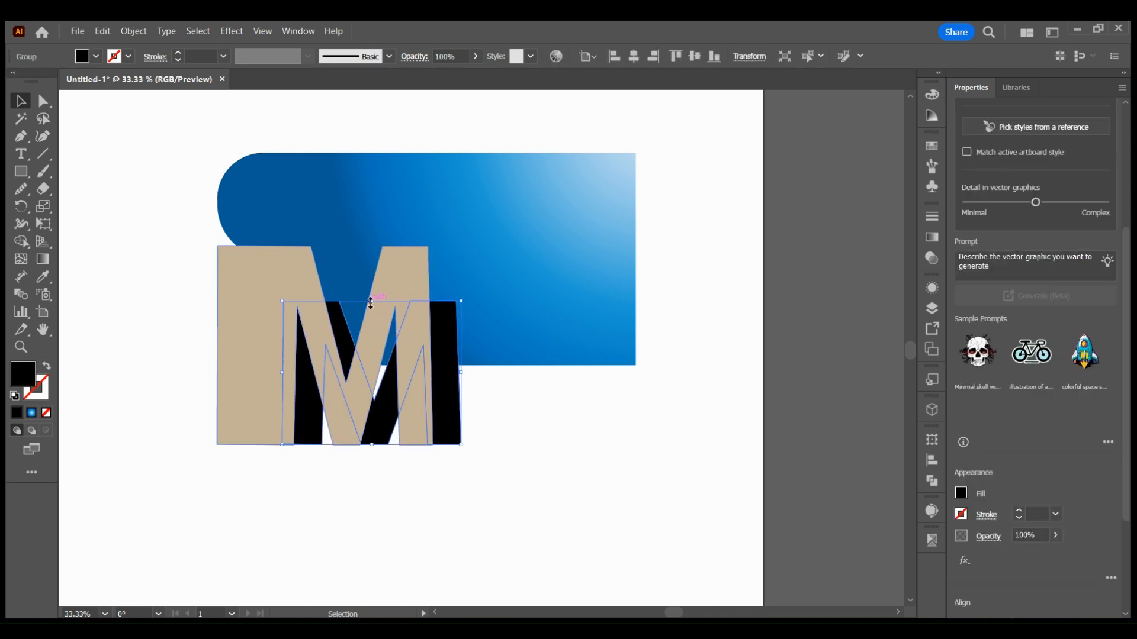
drag(371, 302, 371, 311)
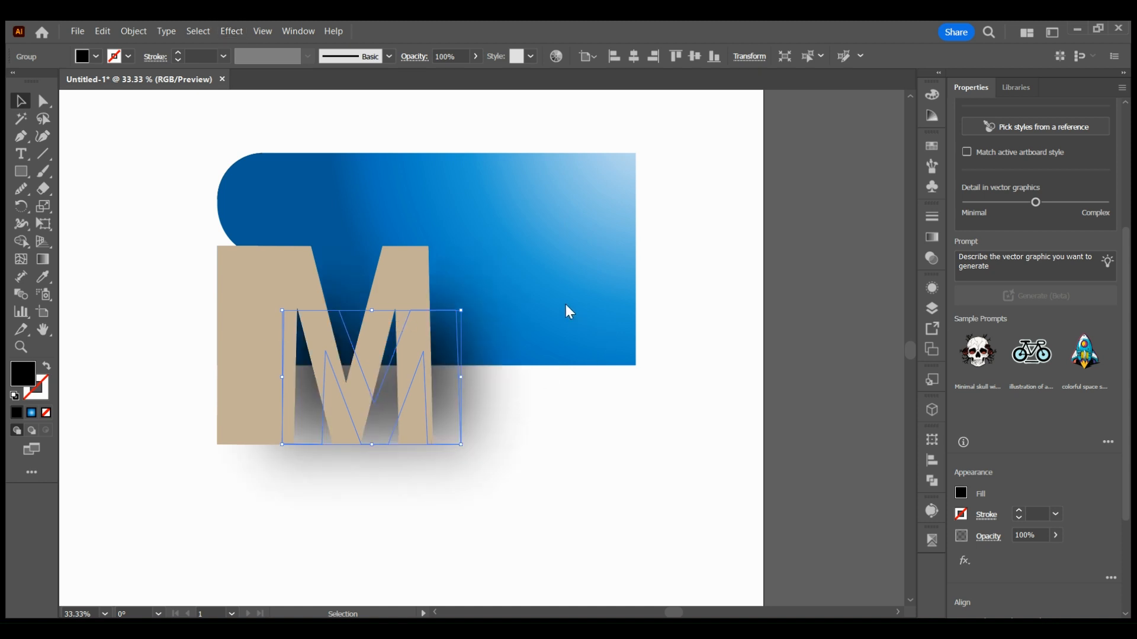
- Apply a soft Gaussian Blur to the black M and lower its opacity to 50%
key(ctrl+z)
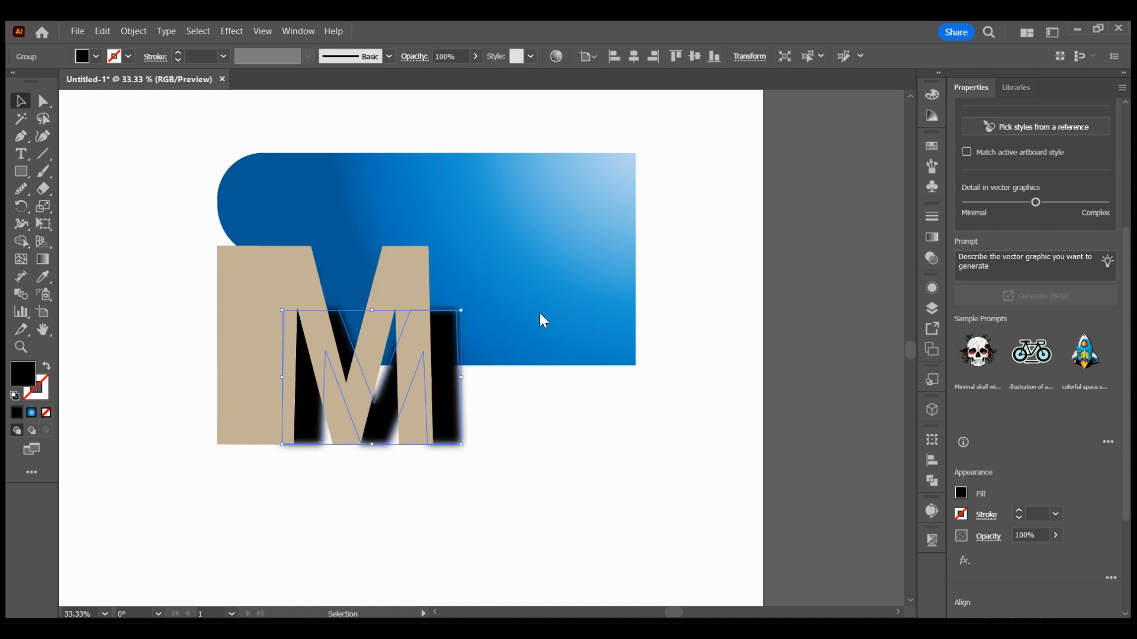
key(ctrl+shift+z)
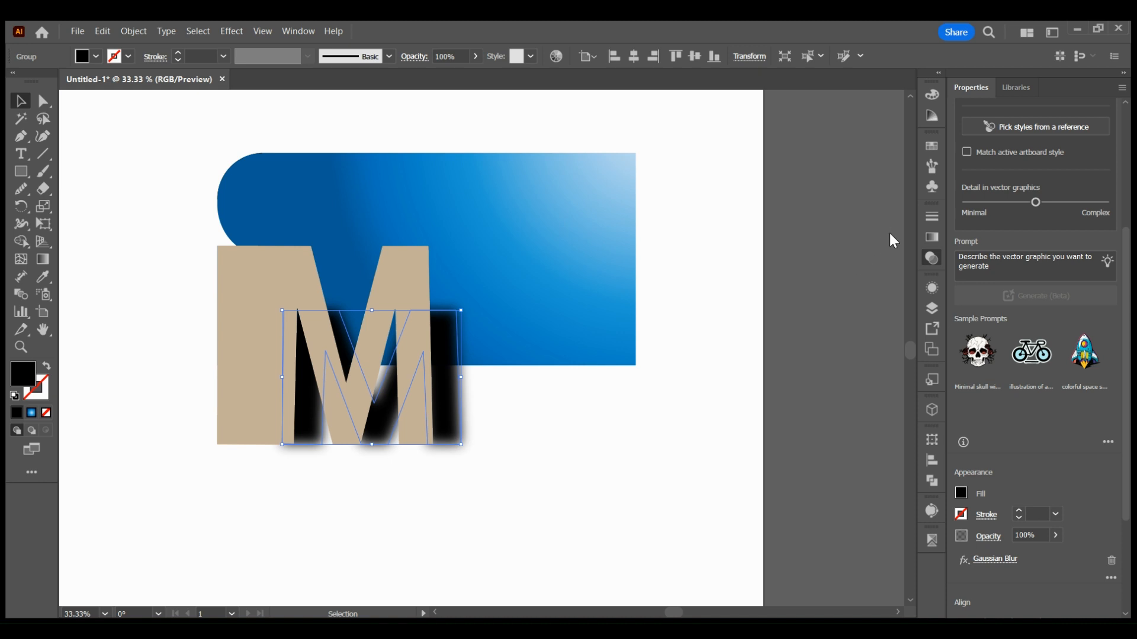
drag(892, 247, 866, 251)
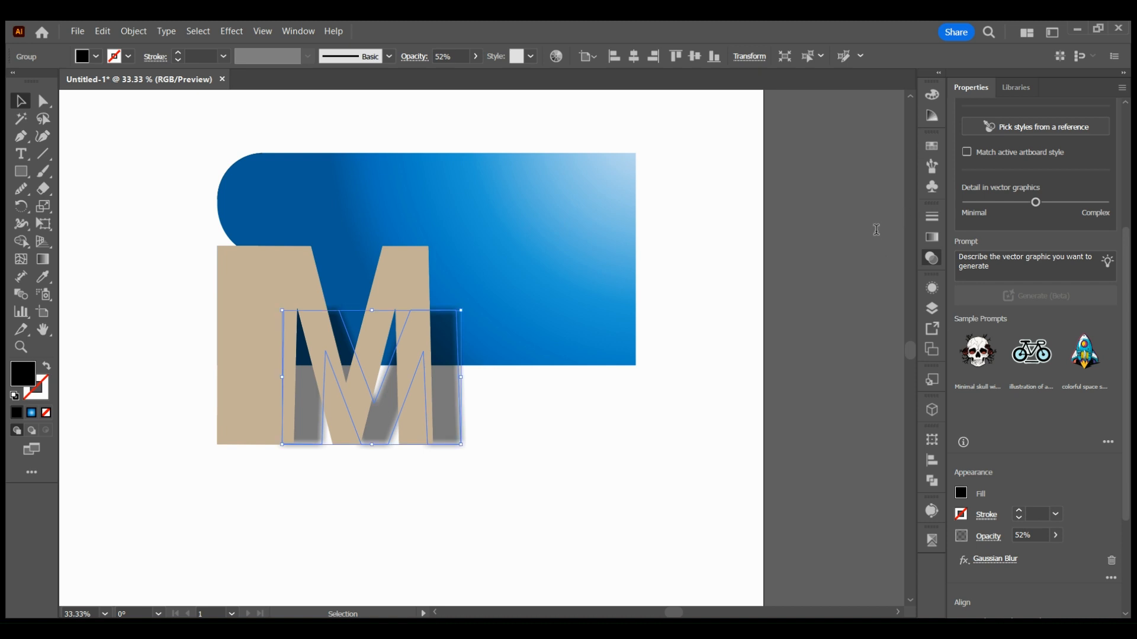
key(Down)
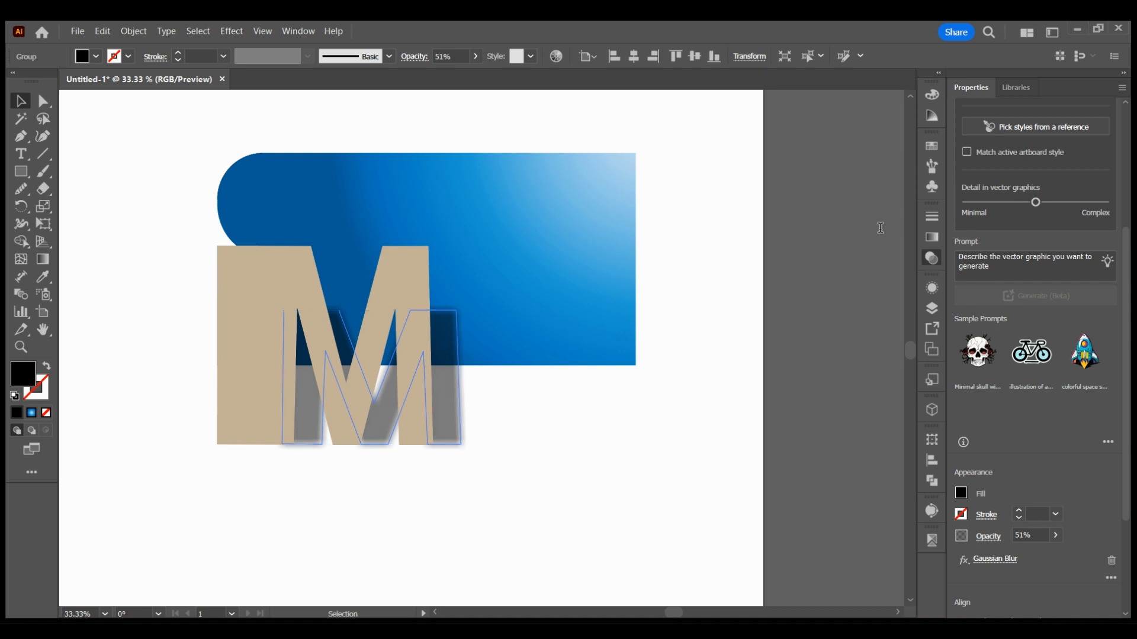
click(833, 388)
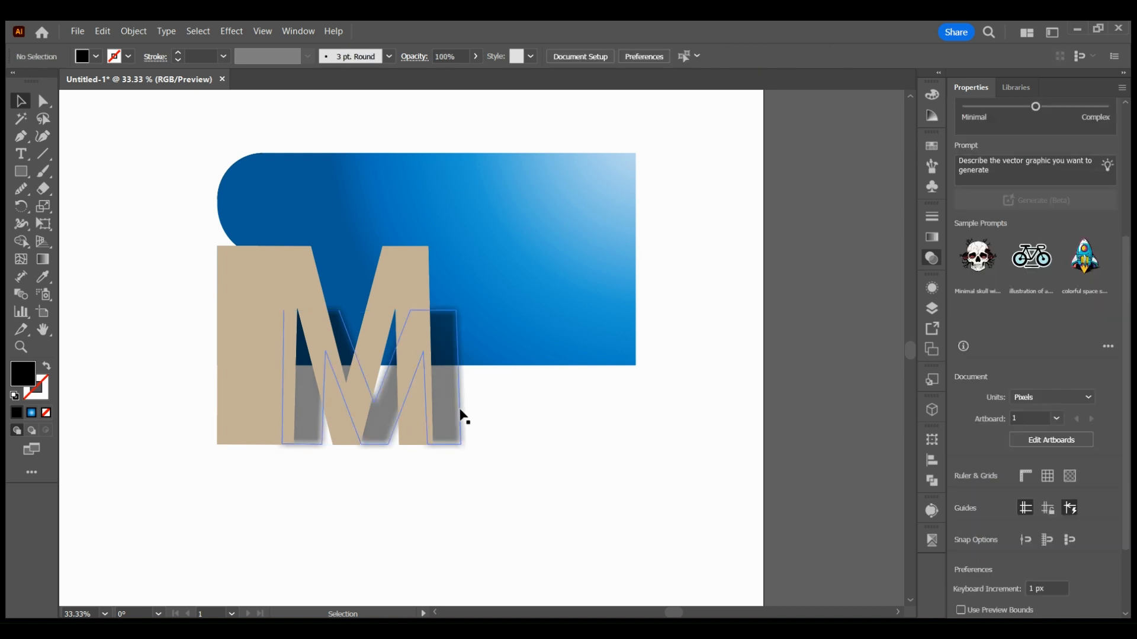
- Split the blurred M's parts below the blue block into separate shapes with the Shape Builder tool
drag(158, 358, 523, 457)
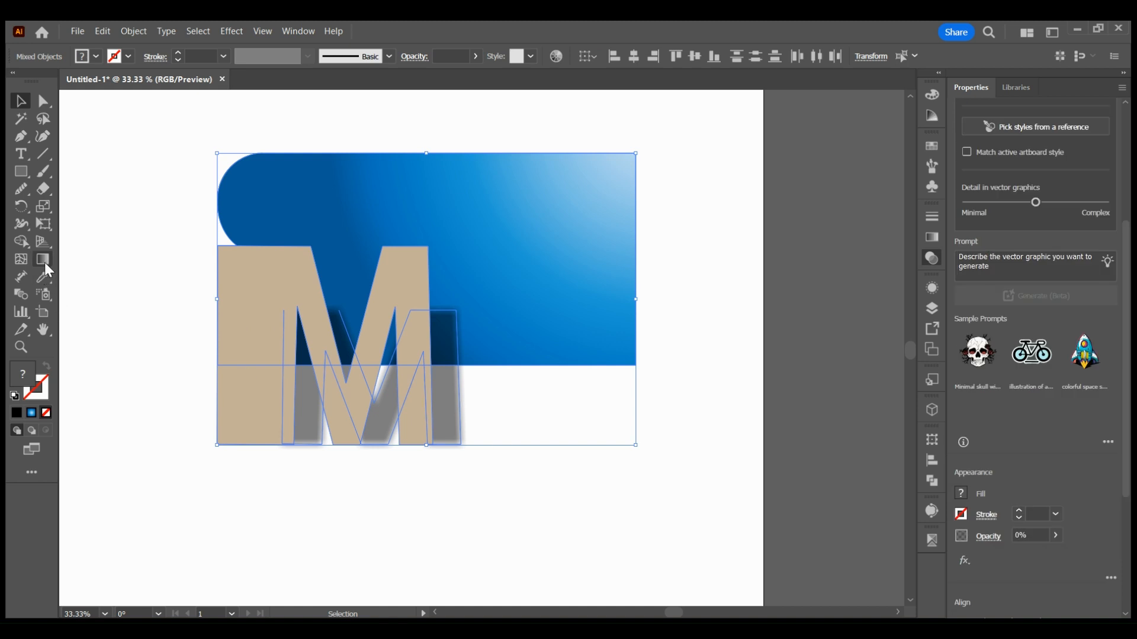
click(14, 239)
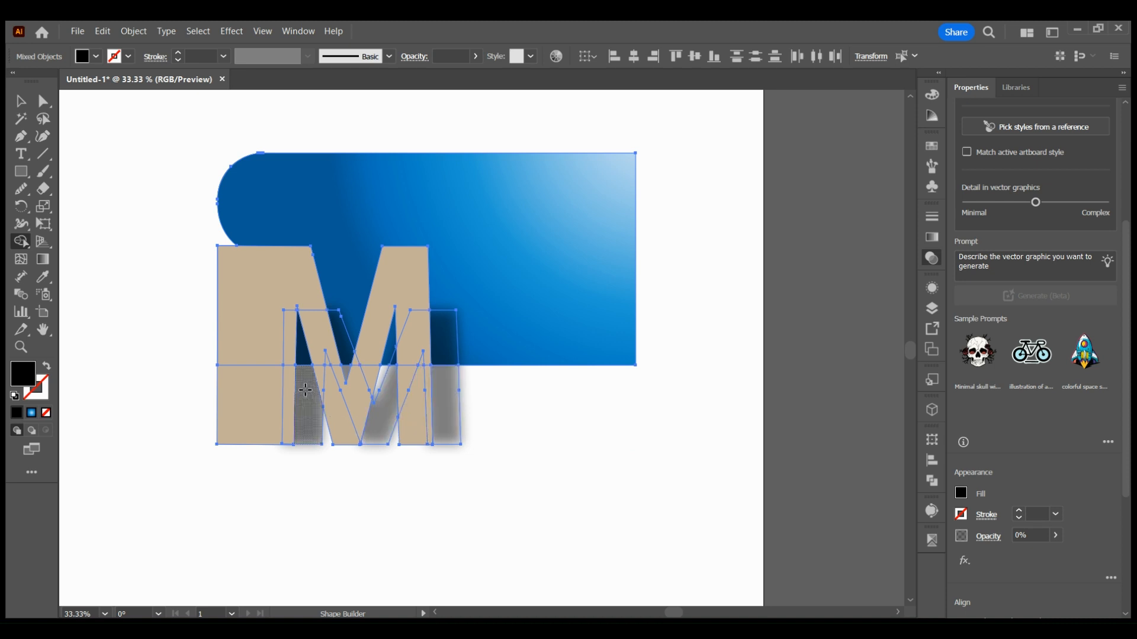
click(43, 100)
click(103, 228)
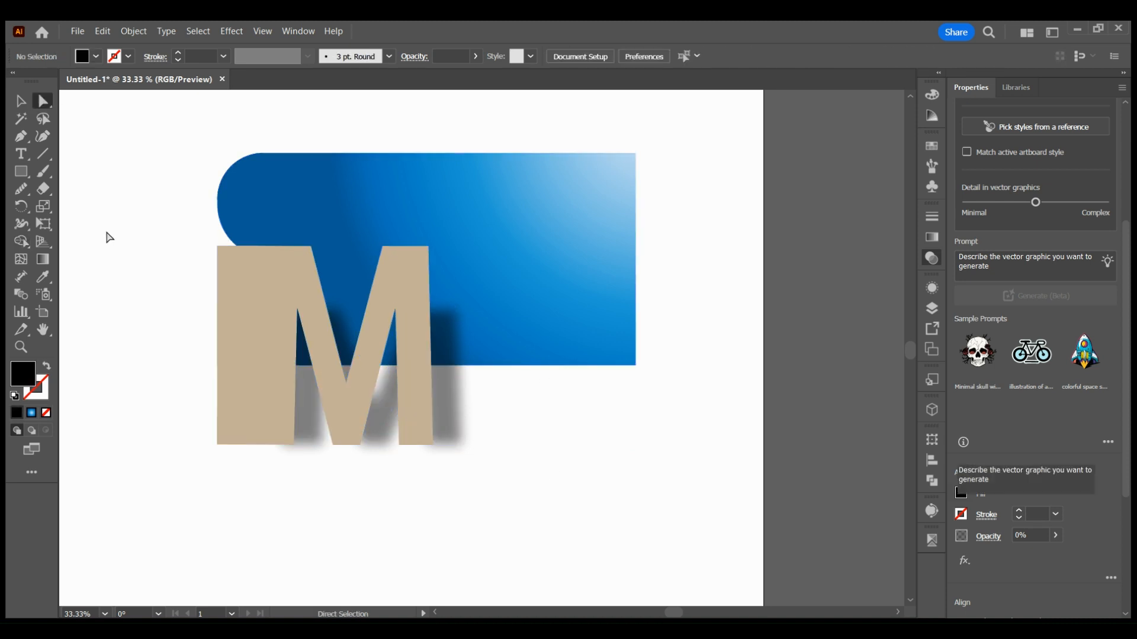
- Move the right shadow piece's two bottom anchor points onto the bottom corners of the beige M's right leg
click(447, 411)
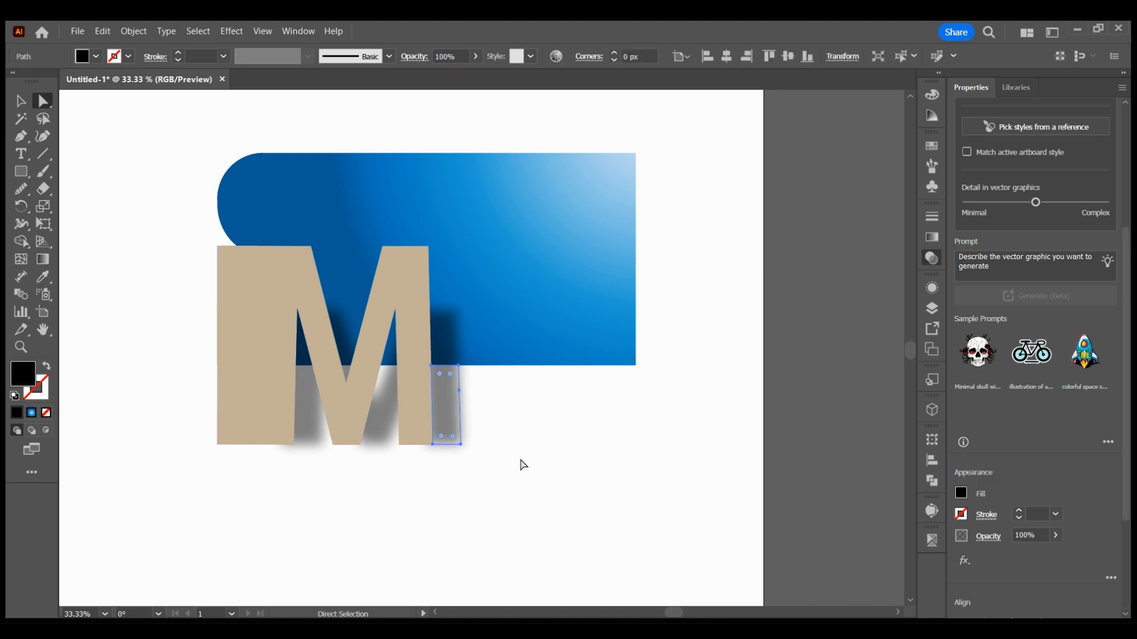
scroll(500, 427, up, 3)
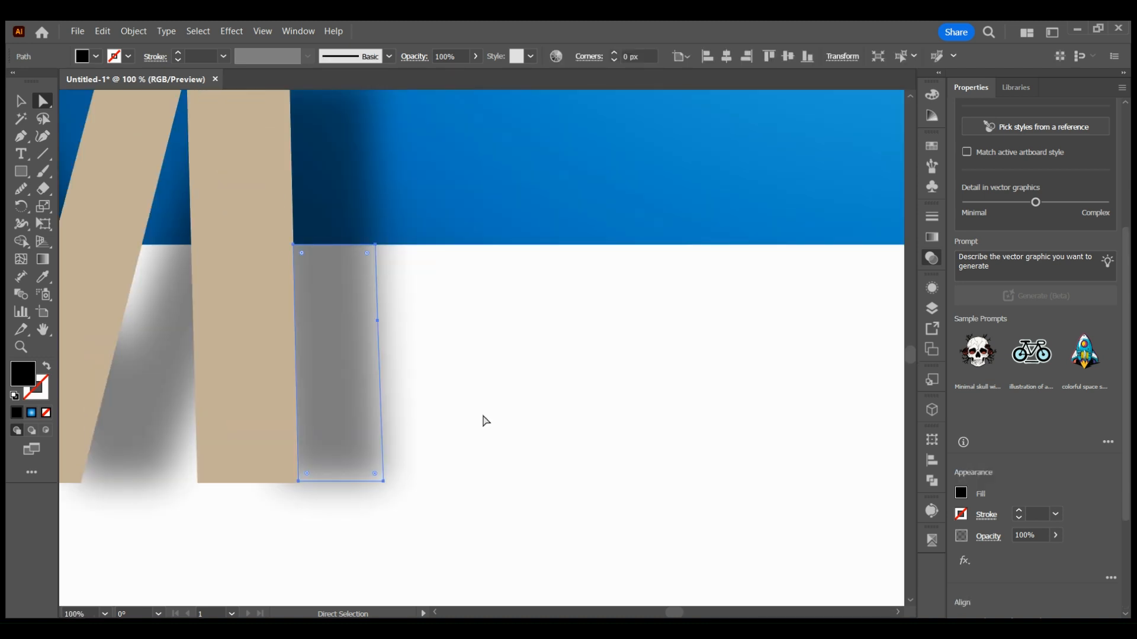
drag(495, 456, 657, 357)
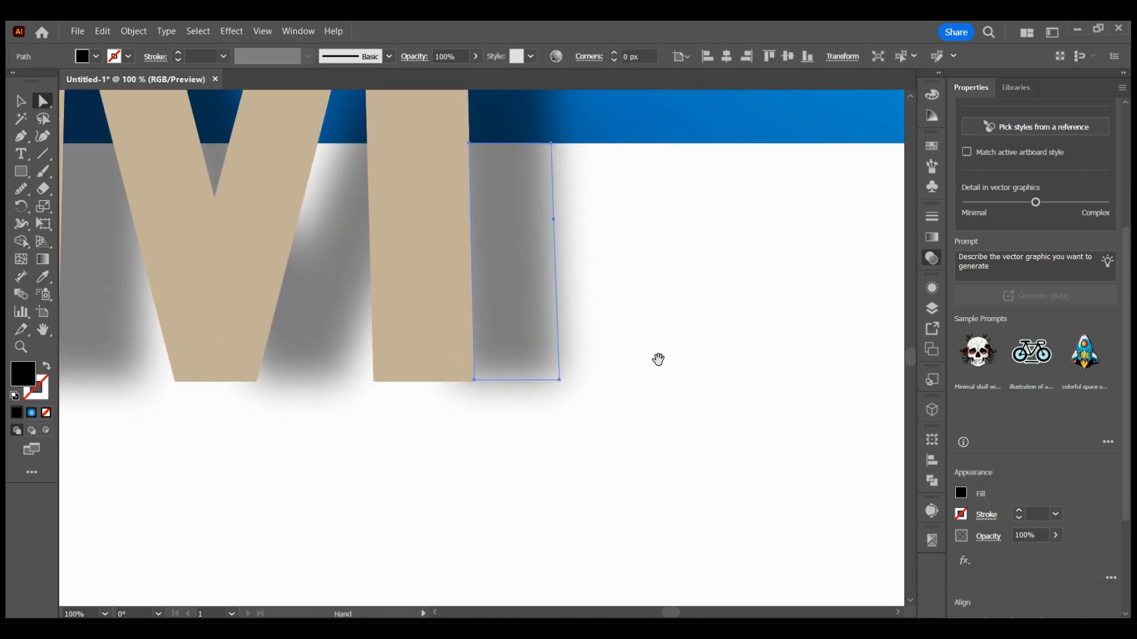
click(559, 380)
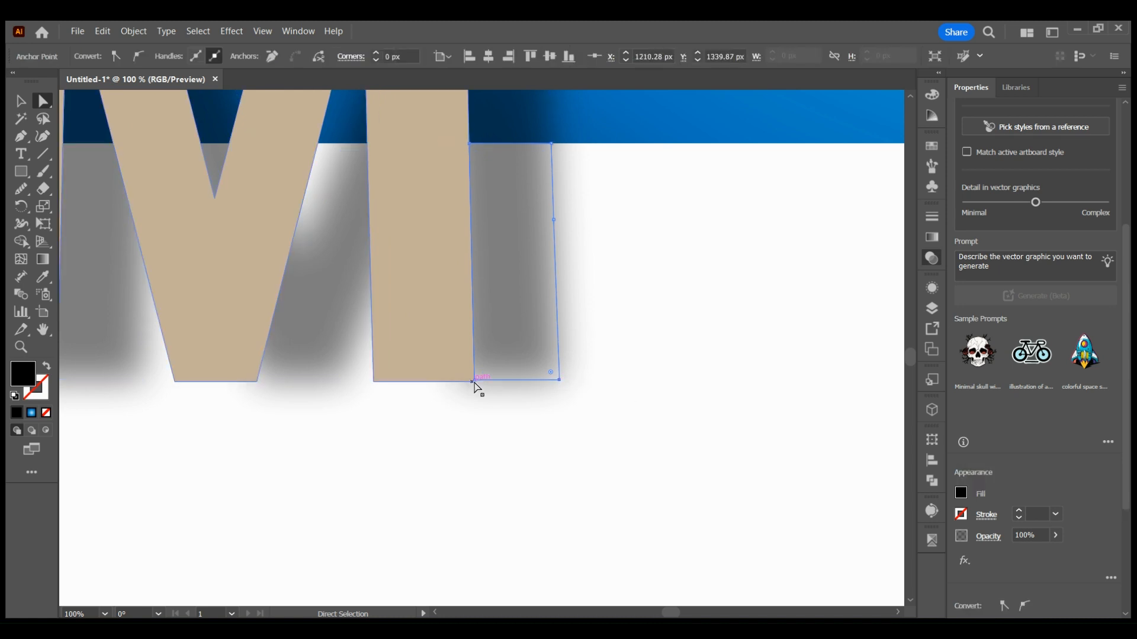
drag(475, 380, 375, 382)
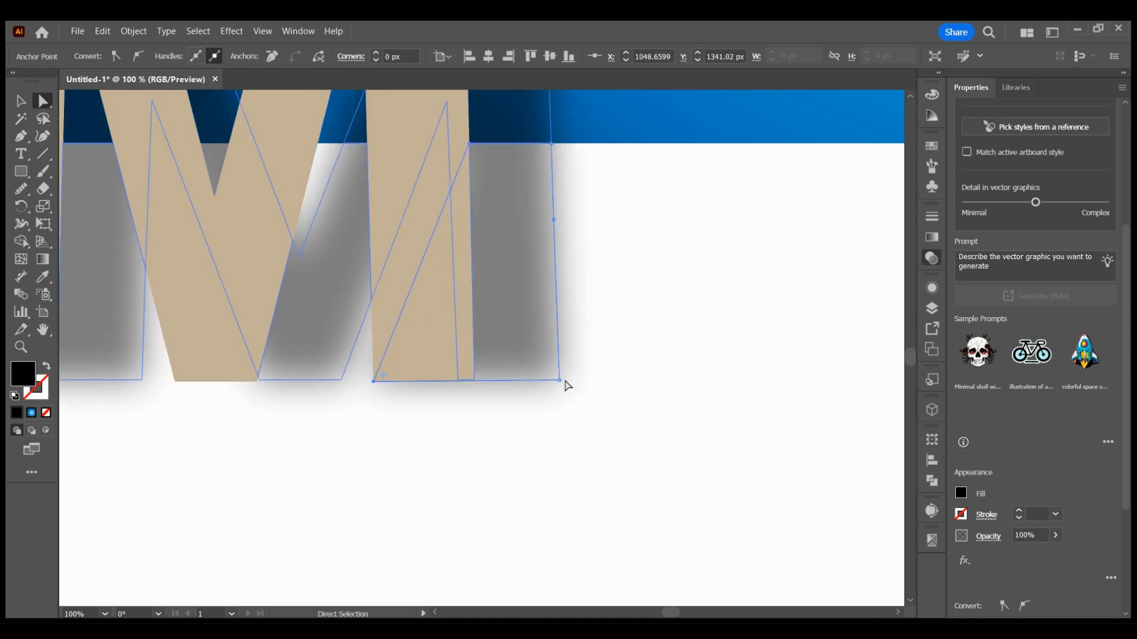
drag(560, 380, 471, 379)
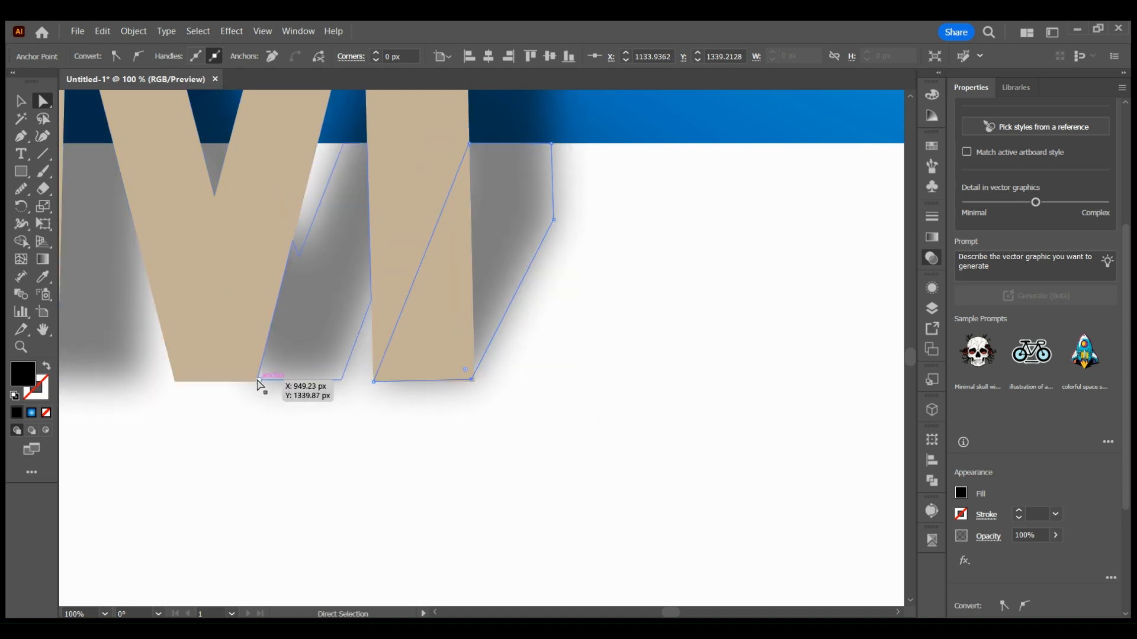
- Move the middle shadow piece's bottom anchor points onto the bottom corners of the beige M's central point and tuck its inner points behind the letter
drag(261, 384, 177, 382)
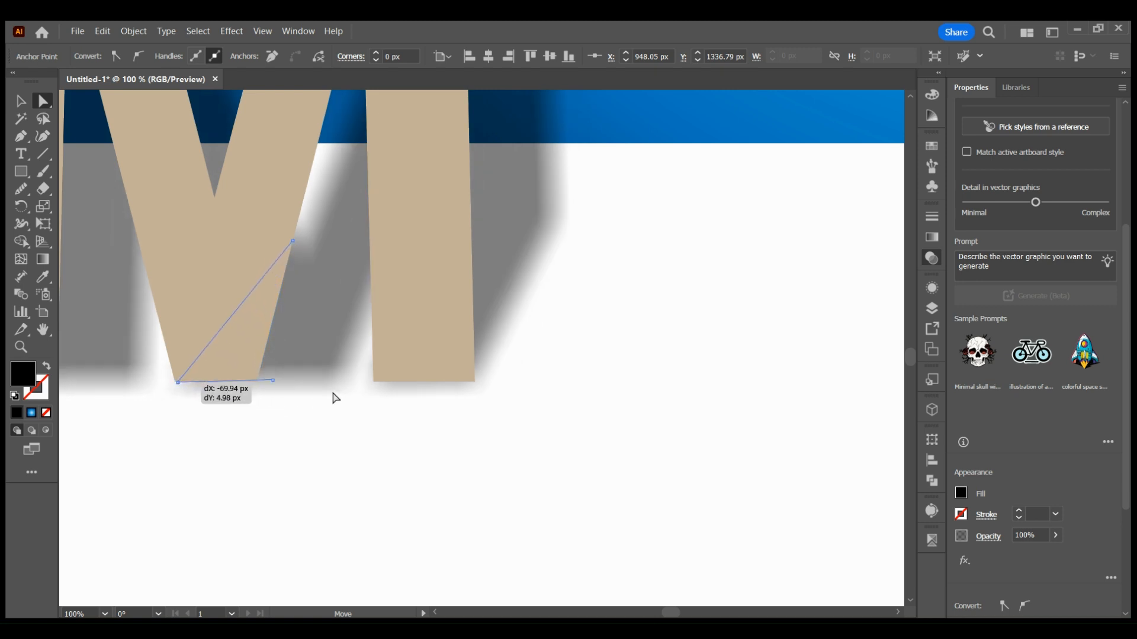
click(342, 382)
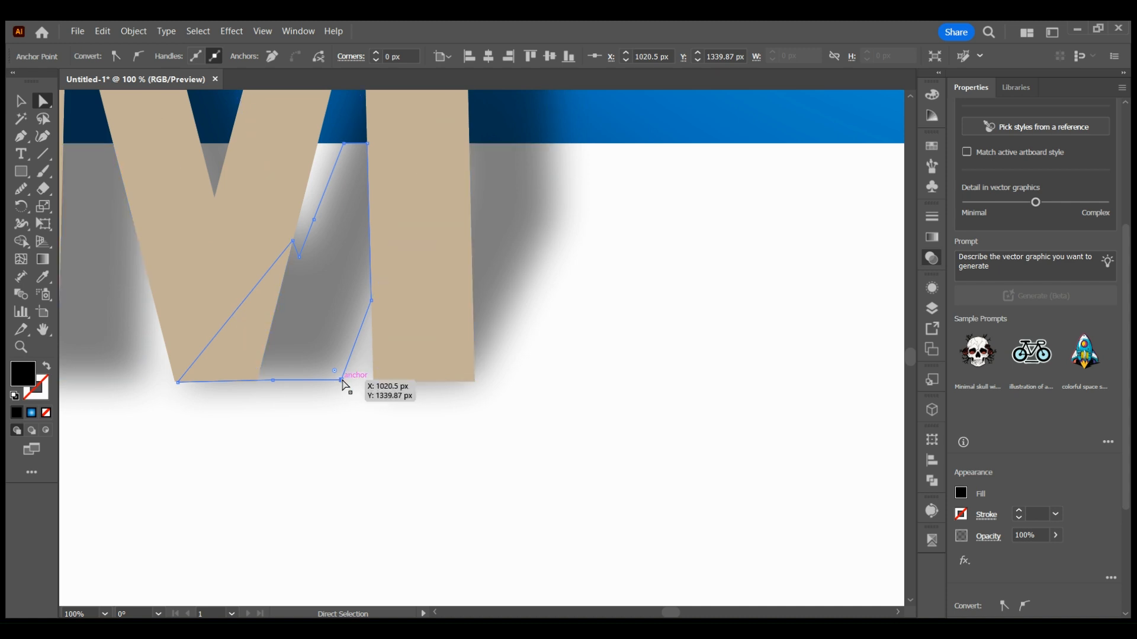
drag(302, 378, 294, 378)
key(ctrl+z)
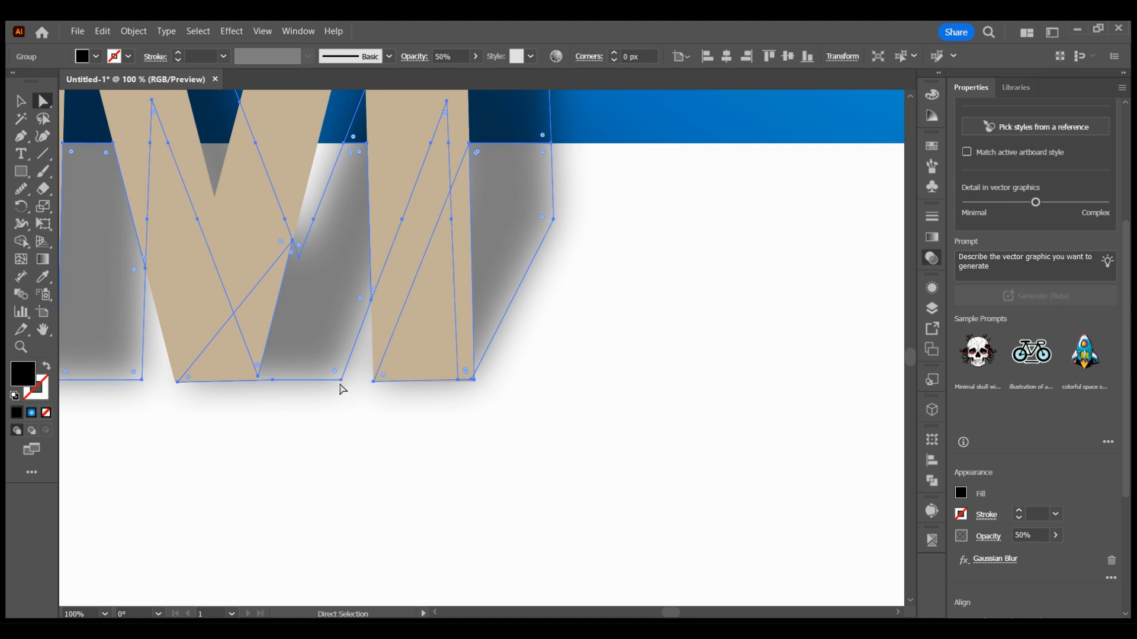
drag(342, 380, 258, 378)
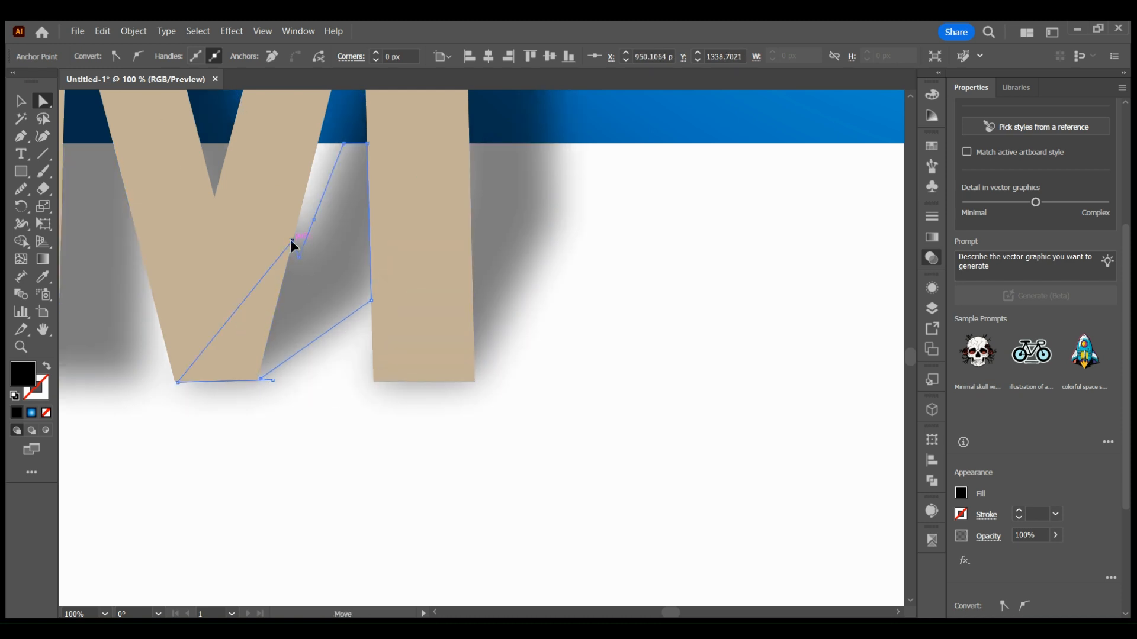
drag(290, 240, 208, 258)
drag(302, 259, 258, 239)
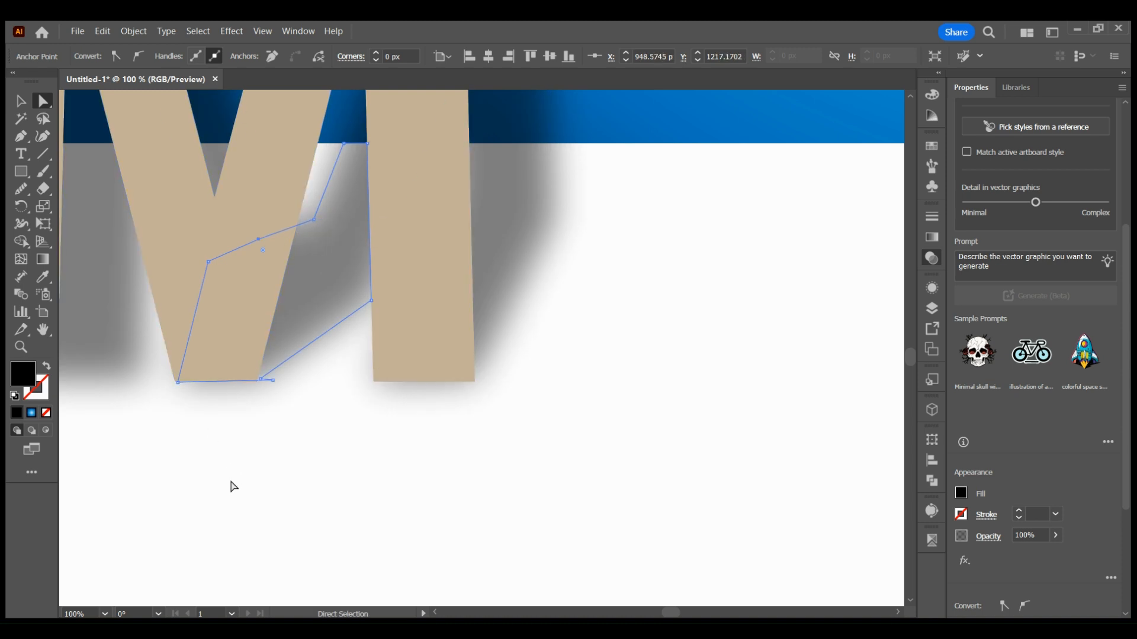
- Move the left shadow piece's two bottom anchor points onto the bottom corners of the beige M's left leg
drag(248, 492, 611, 498)
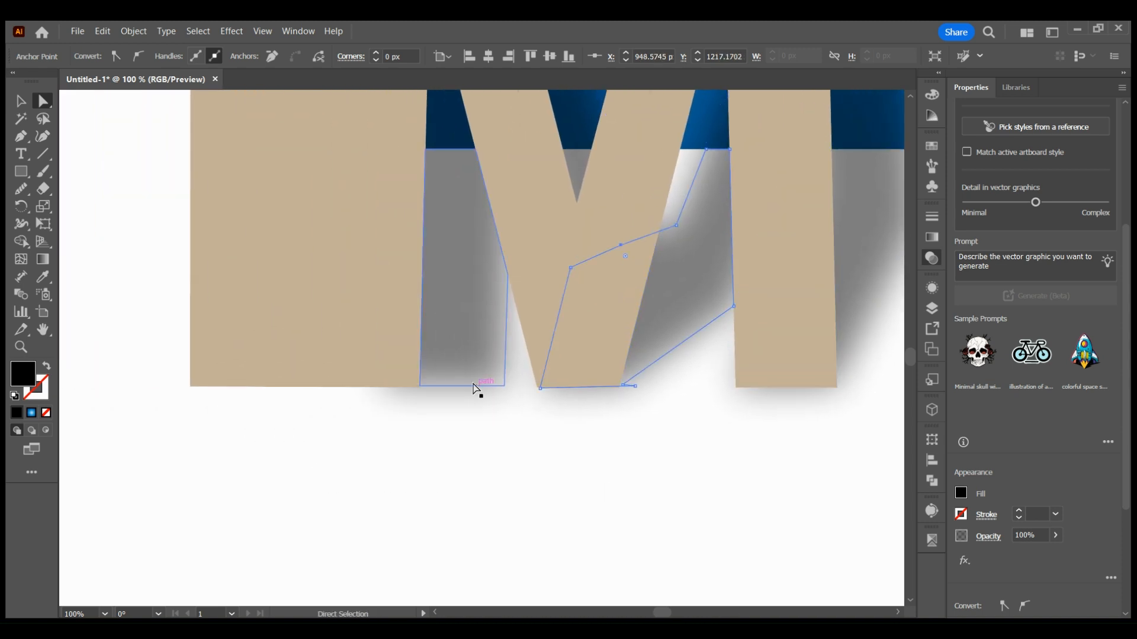
click(474, 380)
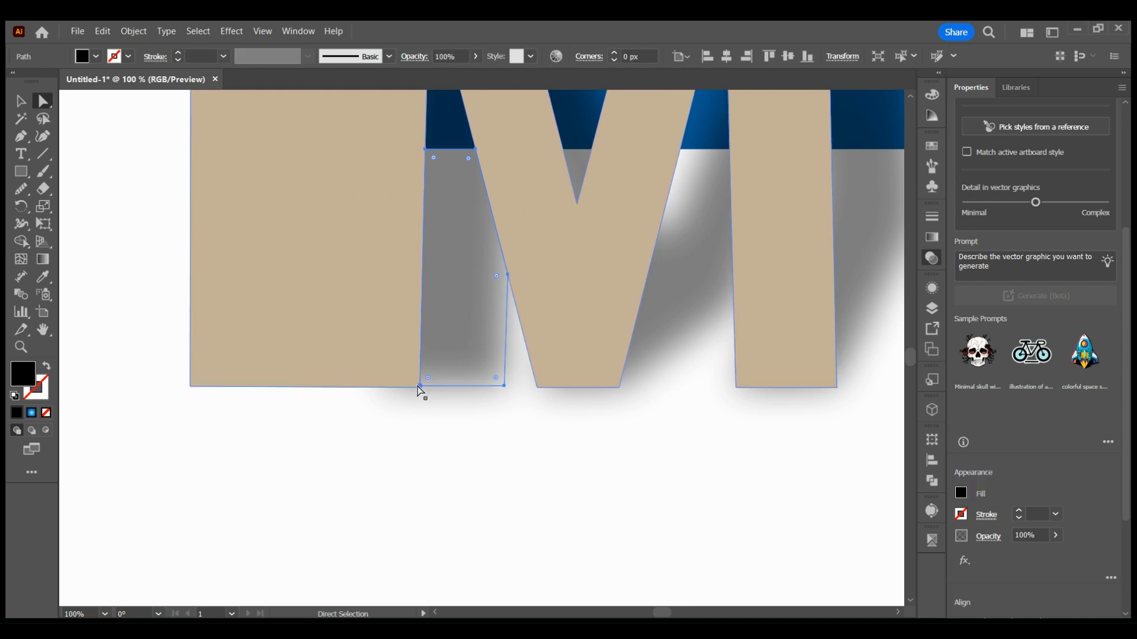
drag(419, 386, 189, 385)
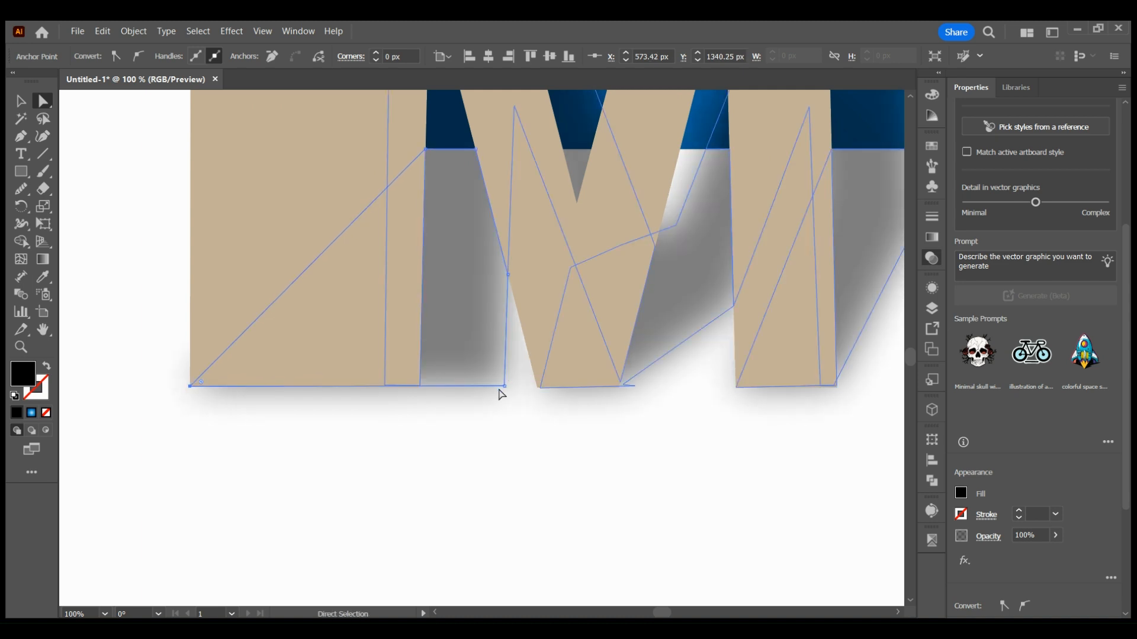
click(503, 387)
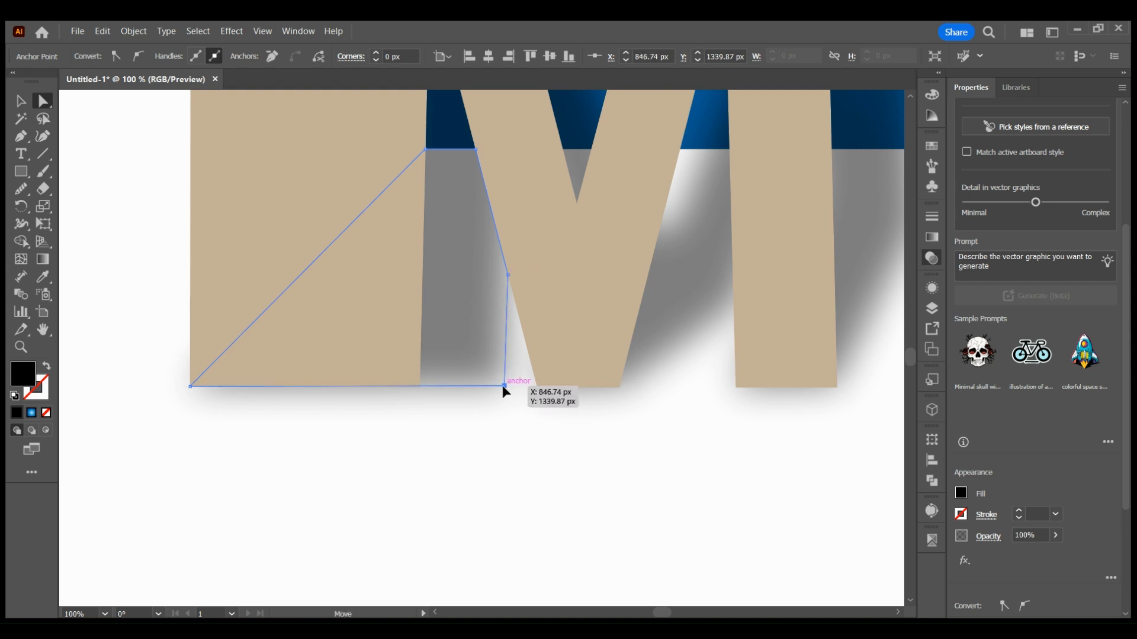
drag(504, 388, 418, 388)
click(542, 449)
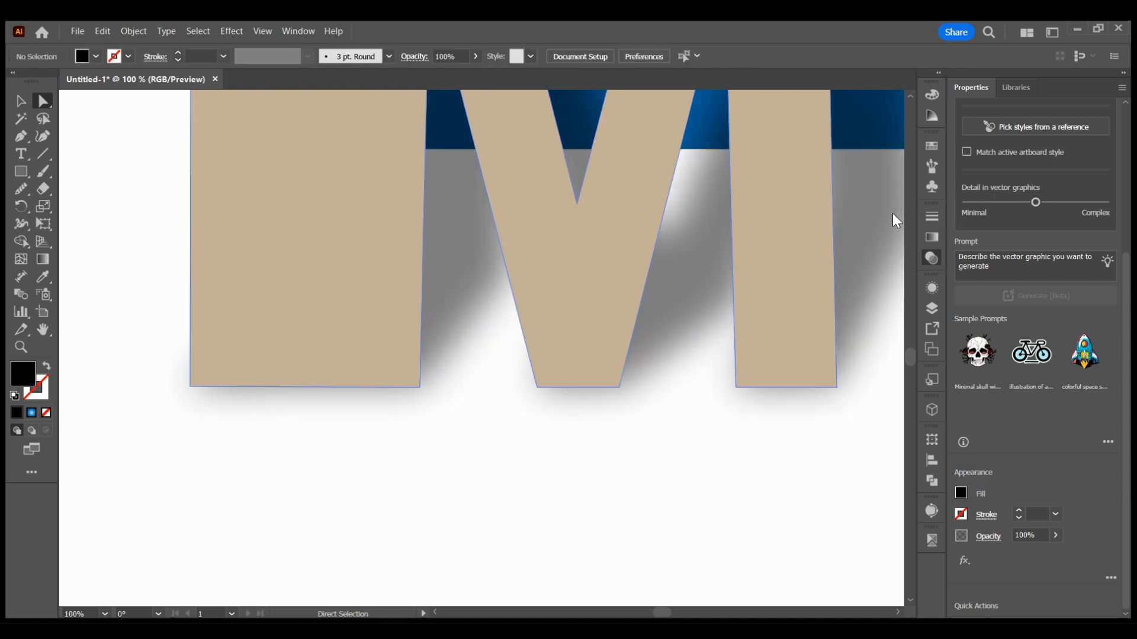
- Select the whole artwork, including the blue block, the beige M and its shadows, and move it slightly left on the artboard
scroll(789, 373, down, 3)
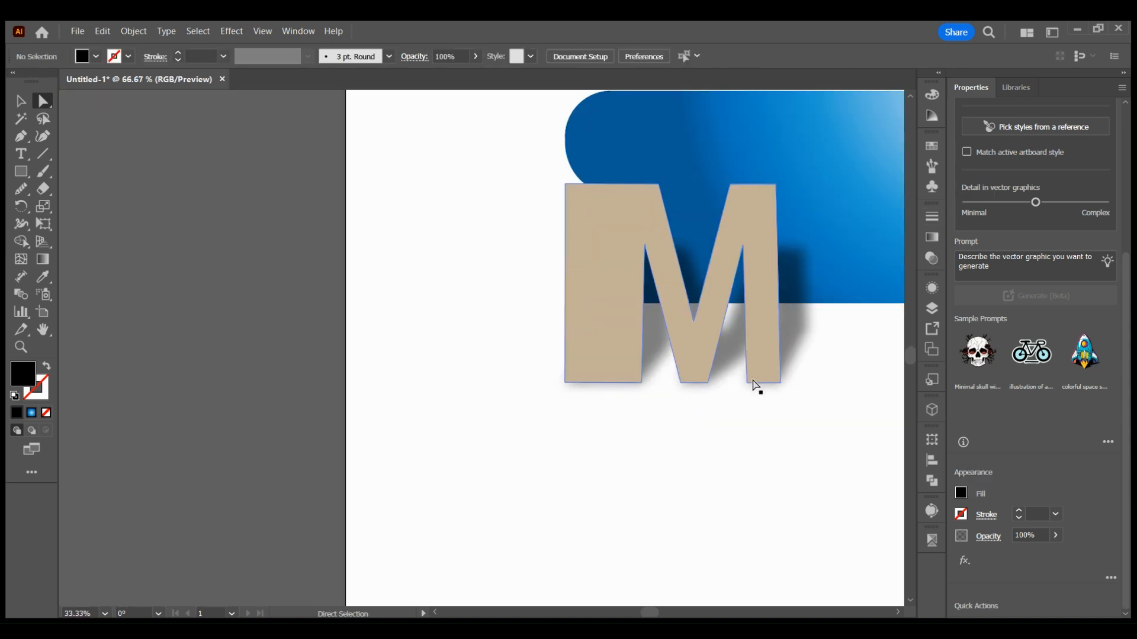
scroll(757, 388, down, 1)
key(space)
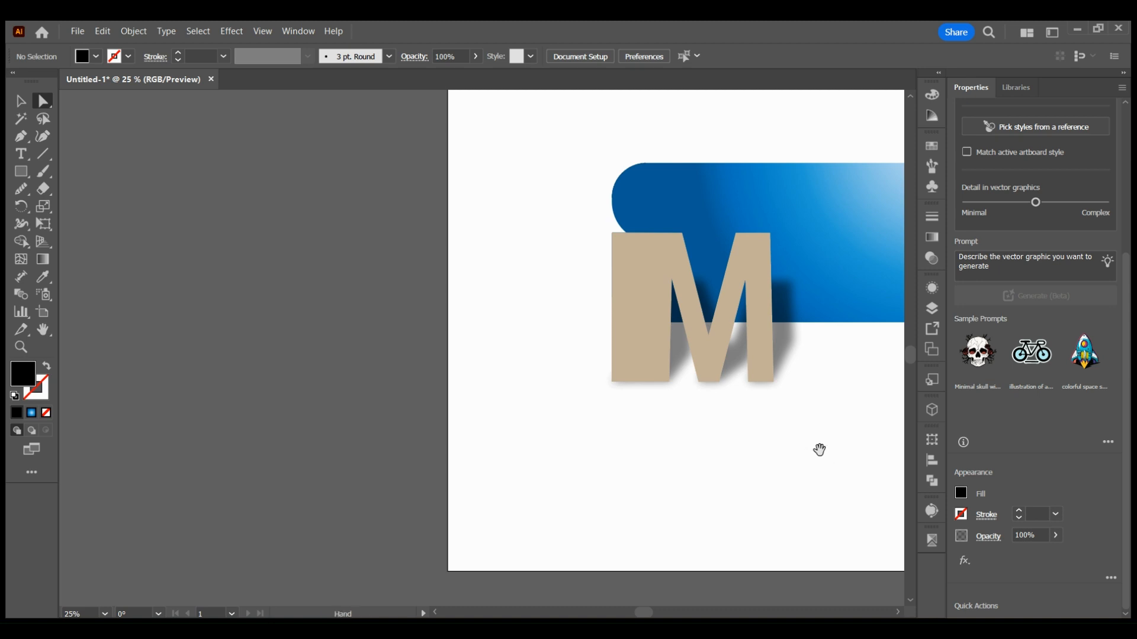
drag(820, 449, 558, 496)
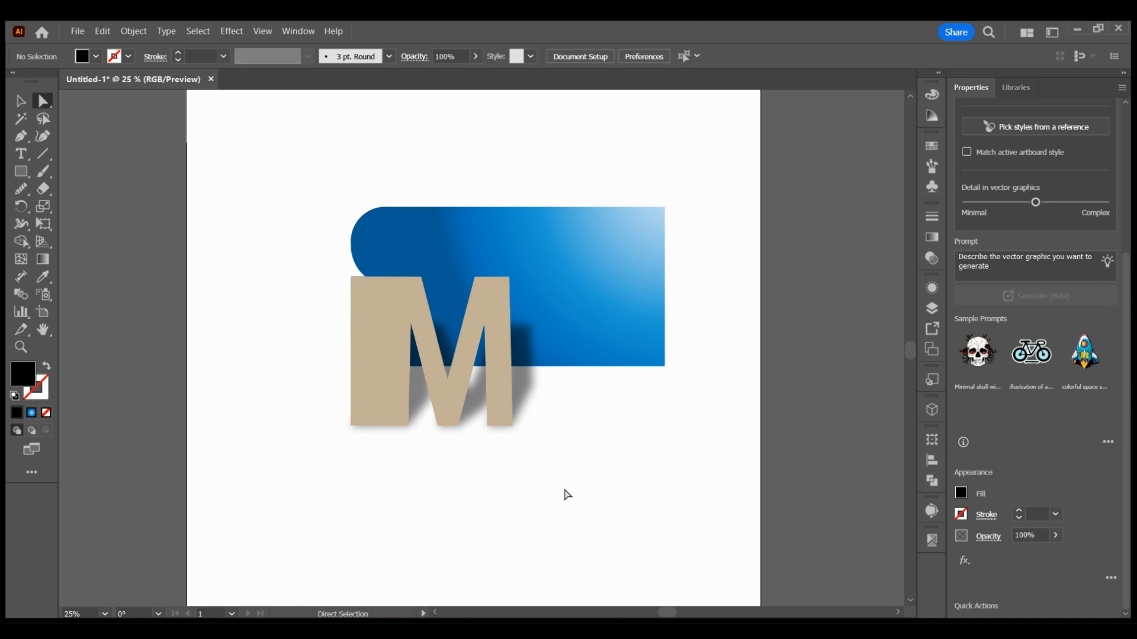
scroll(621, 470, down, 1)
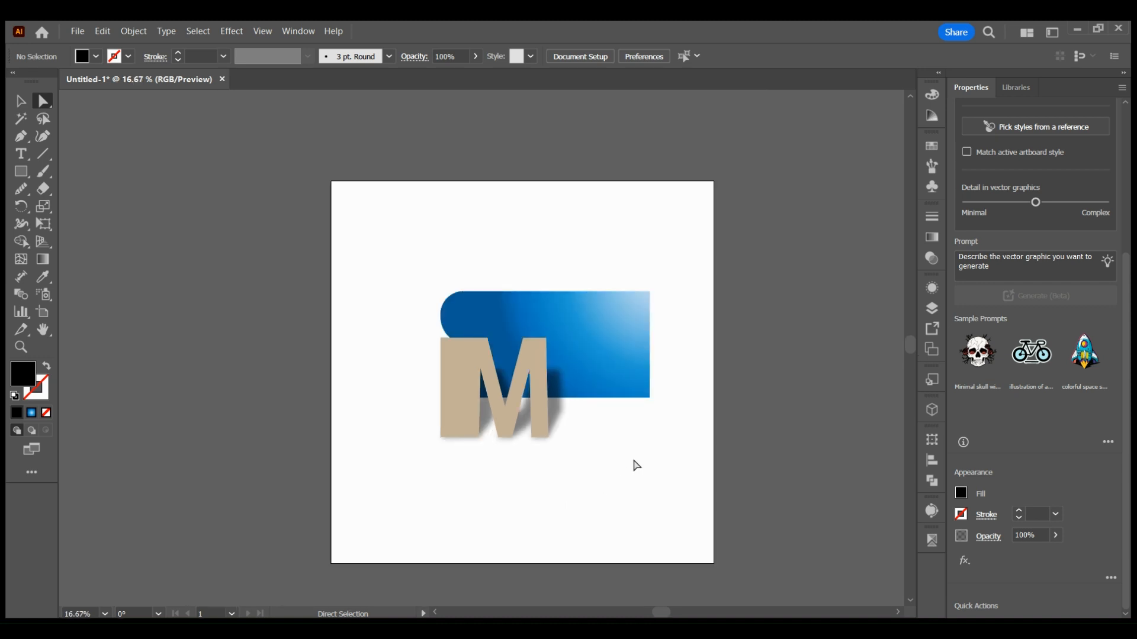
drag(400, 271, 729, 535)
drag(592, 354, 557, 353)
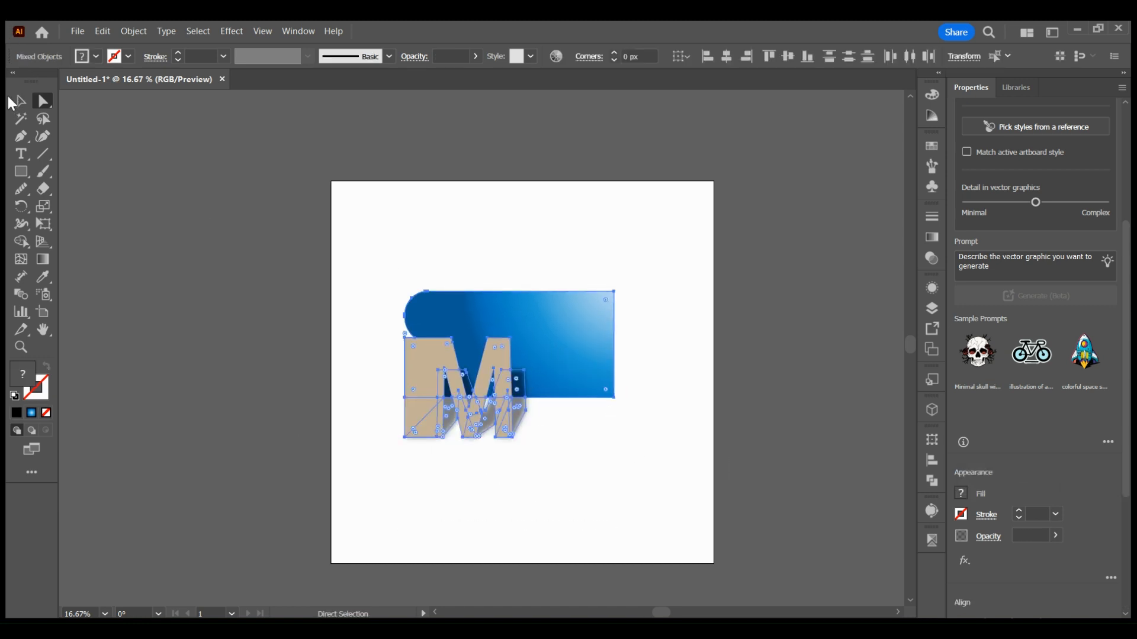
- Enlarge the blue block, beige M and shadows together proportionally until they span the artboard's full width, and deselect them
click(13, 103)
drag(369, 269, 758, 530)
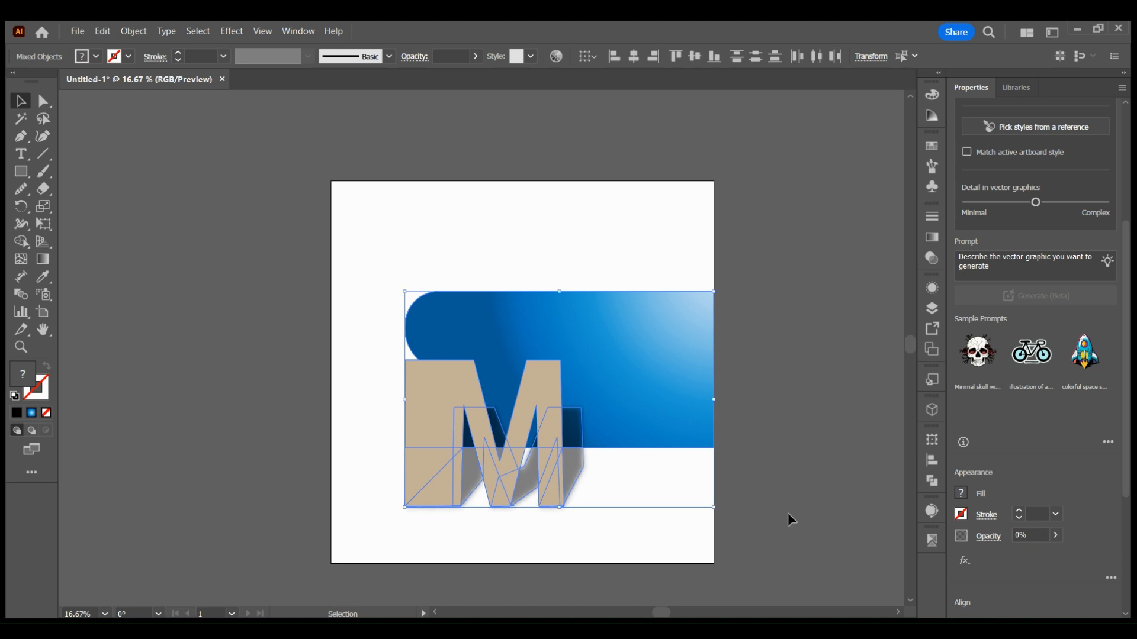
drag(405, 292, 331, 239)
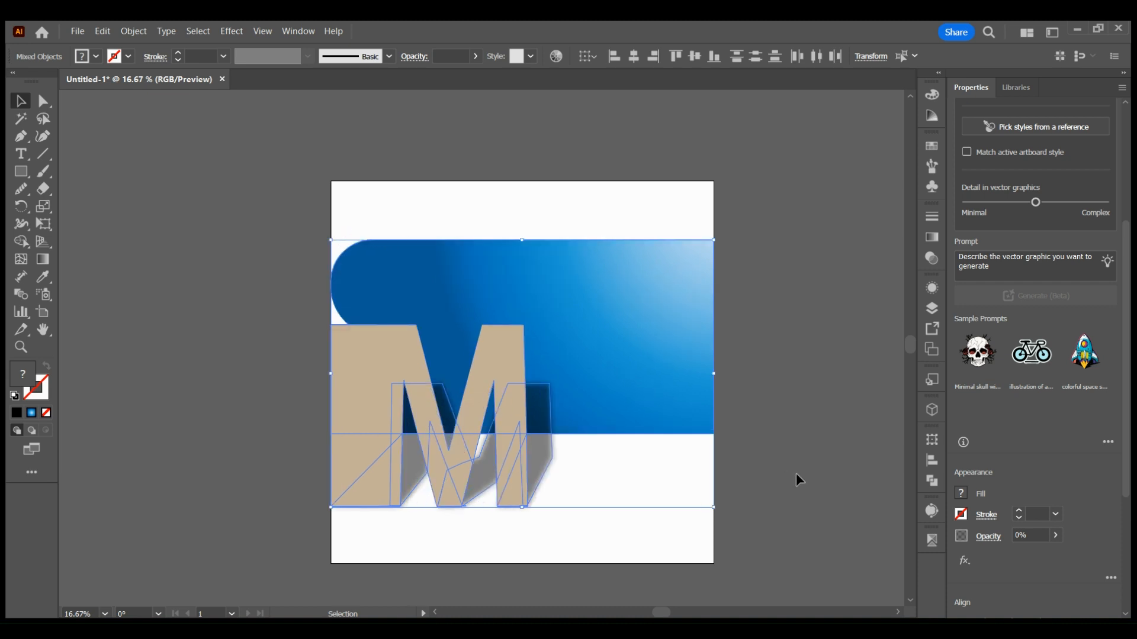
click(796, 474)
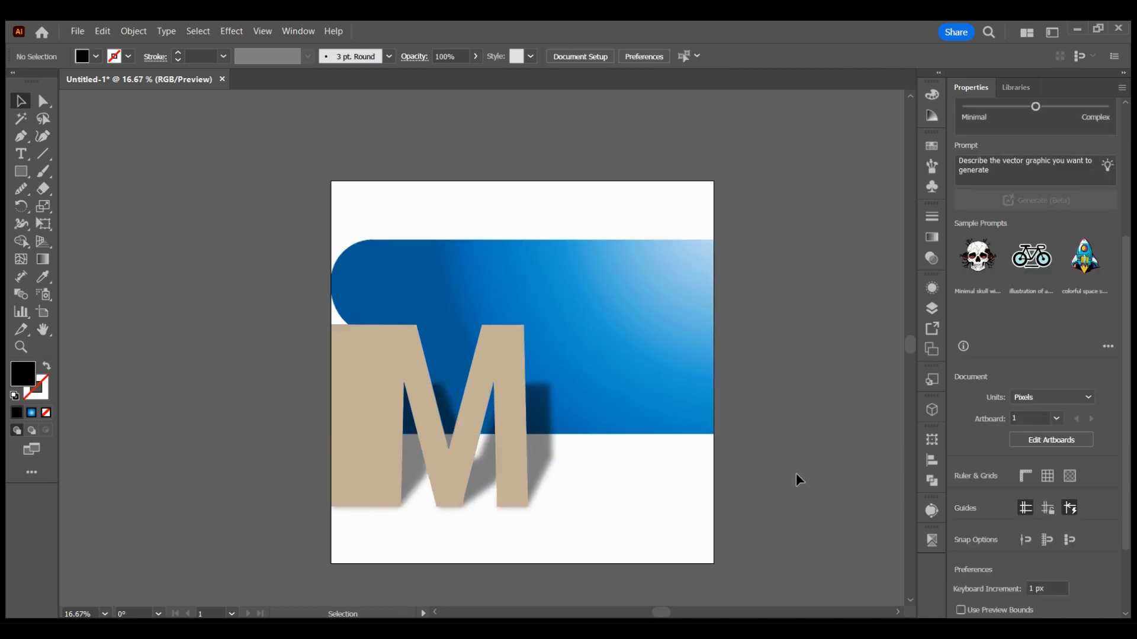